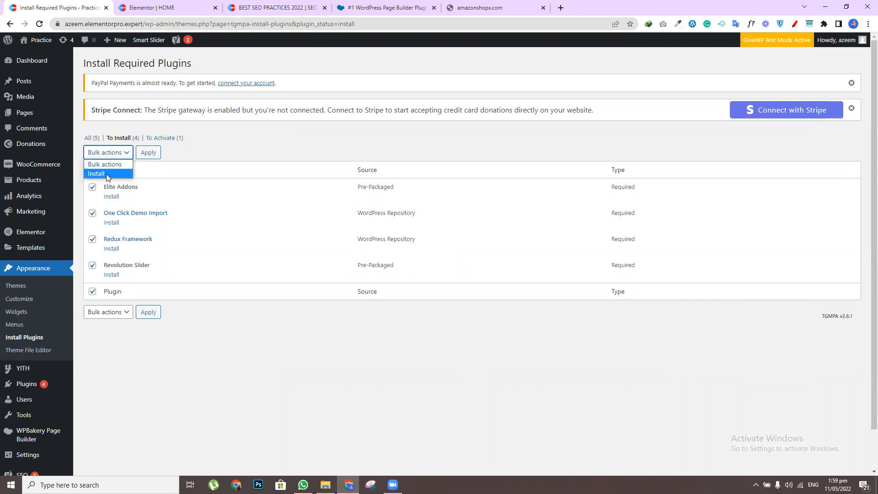
# Run the bulk Install action on the selected required plugins: Elite Addons, One Click Demo Import, Redux Framework and Revolution Slider
pyautogui.click(148, 152)
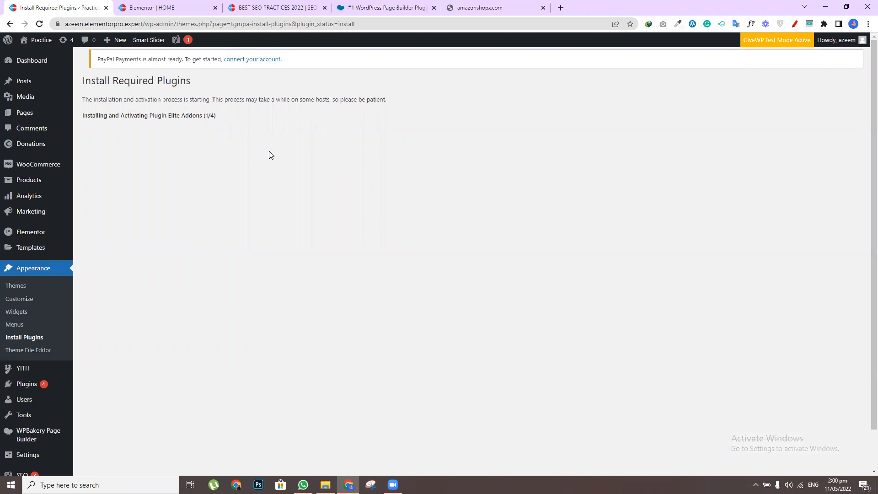
pyautogui.scroll(-1, 865, 73)
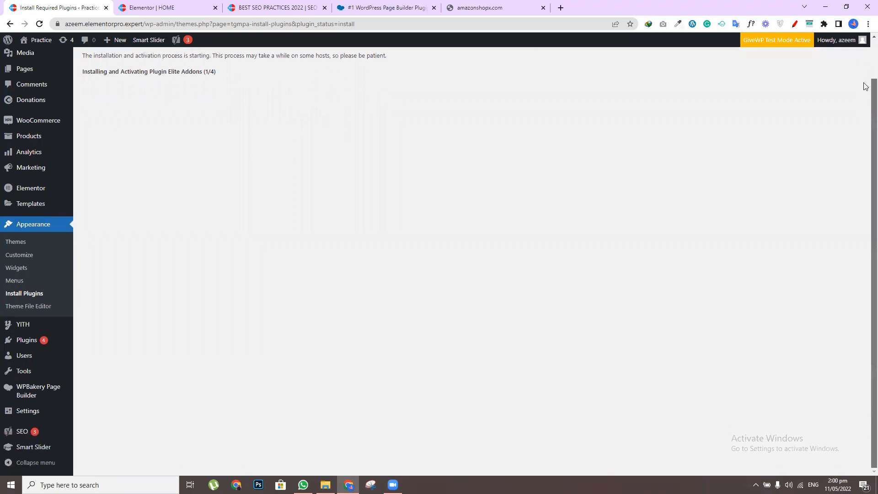
pyautogui.scroll(1, 864, 86)
# Look through the sections of the site's home page preview while the plugins install
pyautogui.click(308, 4)
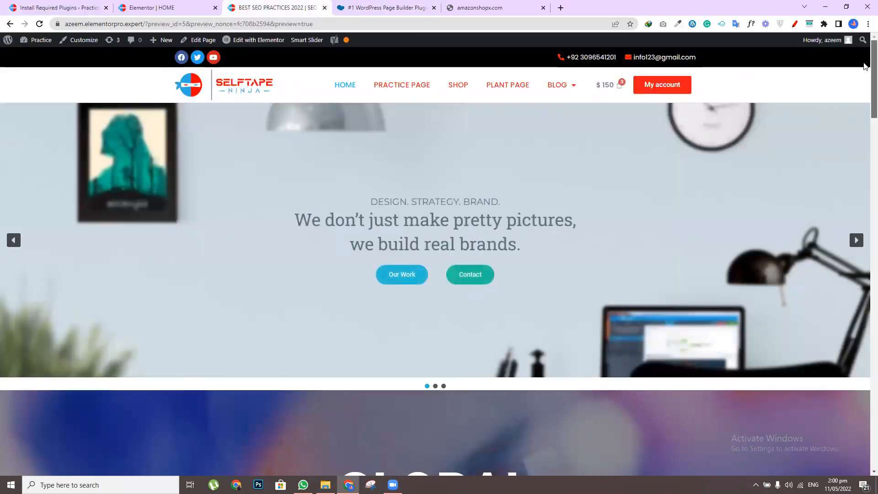
pyautogui.scroll(-10, 866, 67)
pyautogui.moveTo(865, 178); pyautogui.dragTo(865, 263)
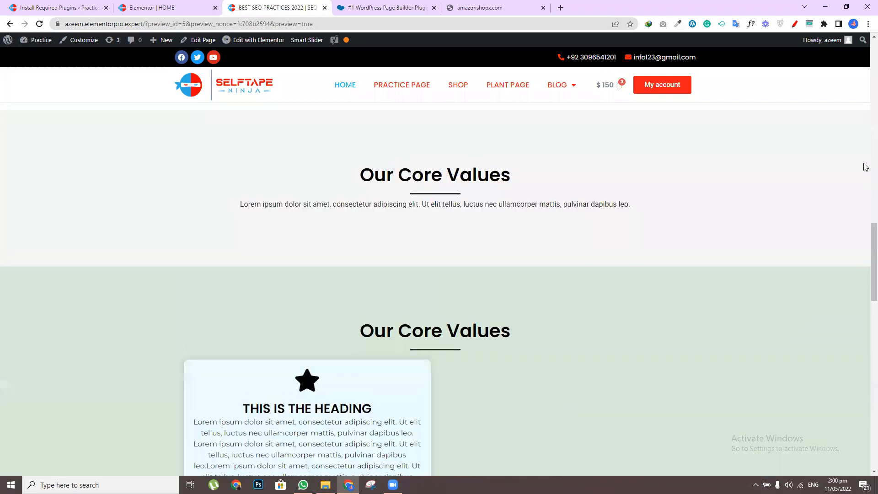
pyautogui.moveTo(866, 231); pyautogui.dragTo(866, 54)
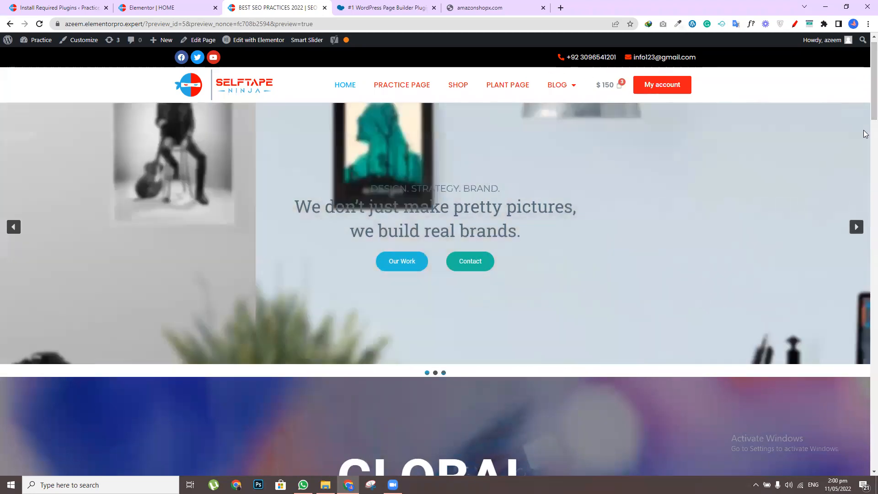
pyautogui.moveTo(866, 106); pyautogui.dragTo(865, 70)
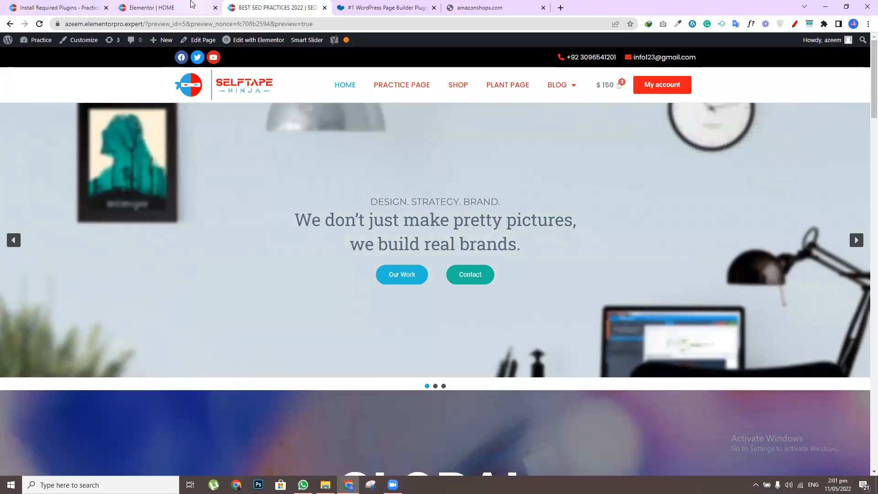
# Return to the plugin installation page and check the installation progress
pyautogui.click(192, 5)
pyautogui.click(58, 6)
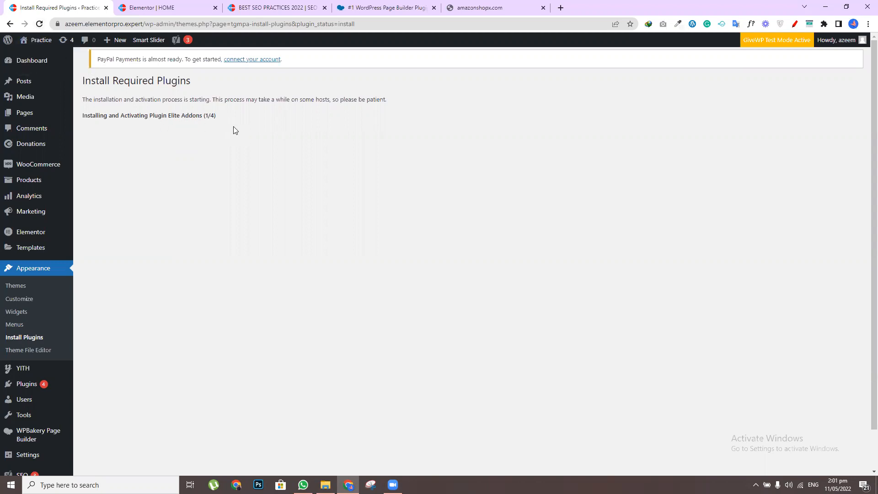
pyautogui.moveTo(319, 100); pyautogui.dragTo(394, 95)
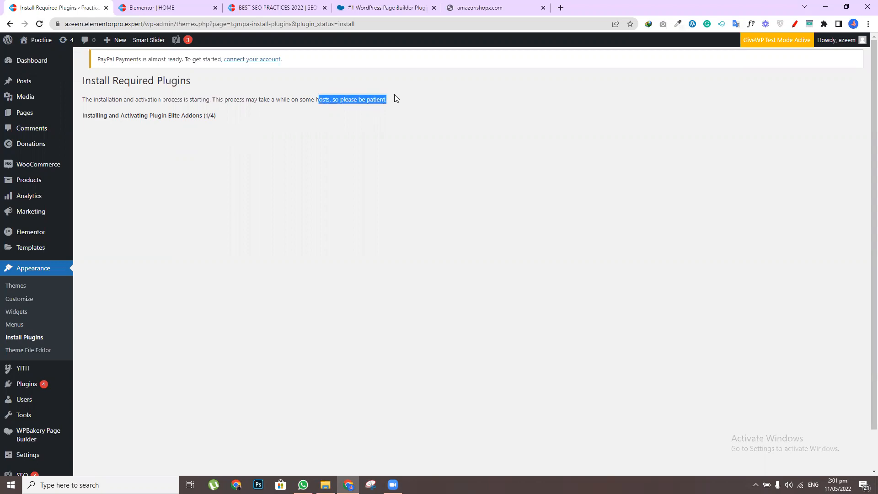
pyautogui.click(131, 207)
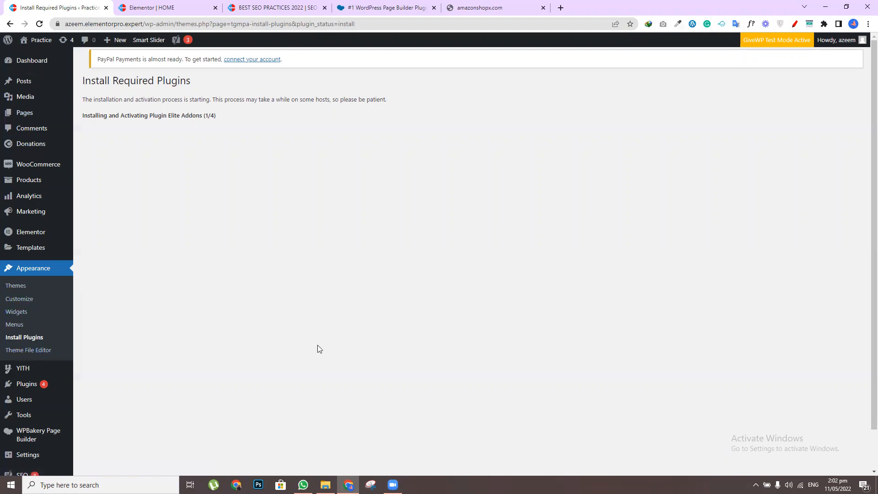
# Open the WPBakery Page Builder general settings and examine the responsive content, Google fonts and Gutenberg Editor options
pyautogui.click(29, 434)
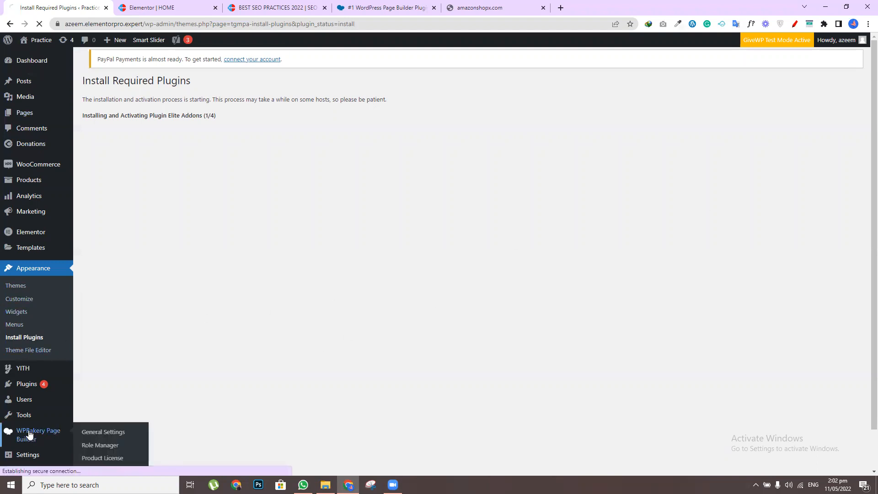
pyautogui.click(99, 432)
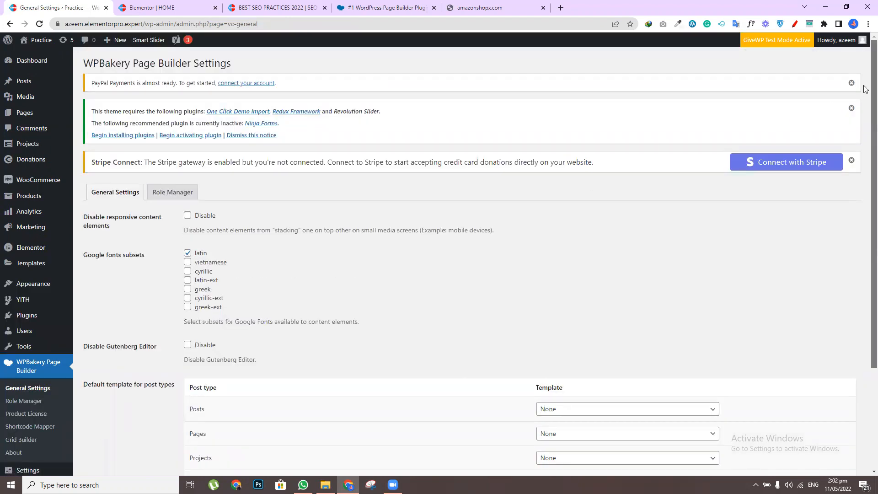
pyautogui.scroll(-1, 865, 159)
pyautogui.scroll(-1, 864, 158)
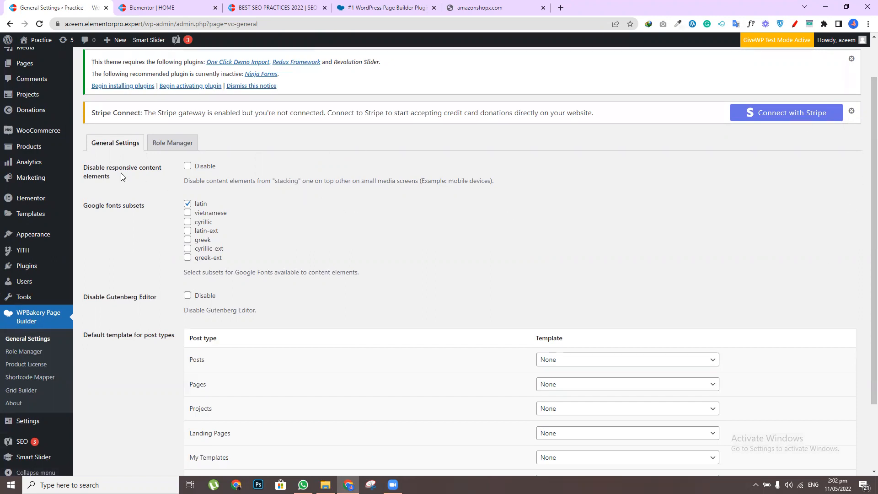
pyautogui.moveTo(123, 168); pyautogui.dragTo(162, 171)
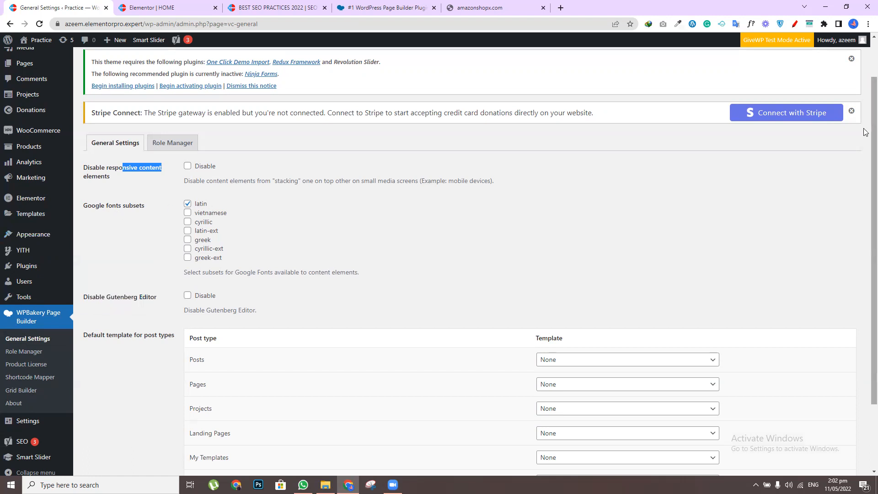
pyautogui.scroll(-2, 866, 132)
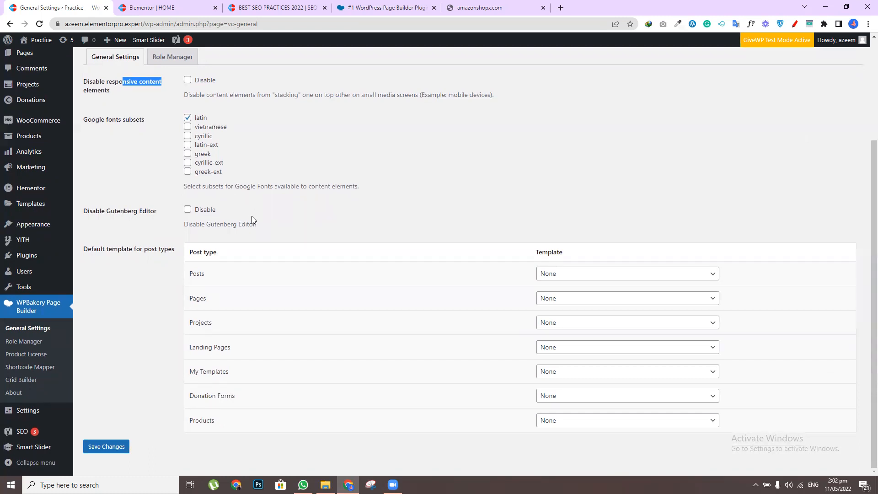
pyautogui.moveTo(206, 224); pyautogui.dragTo(255, 226)
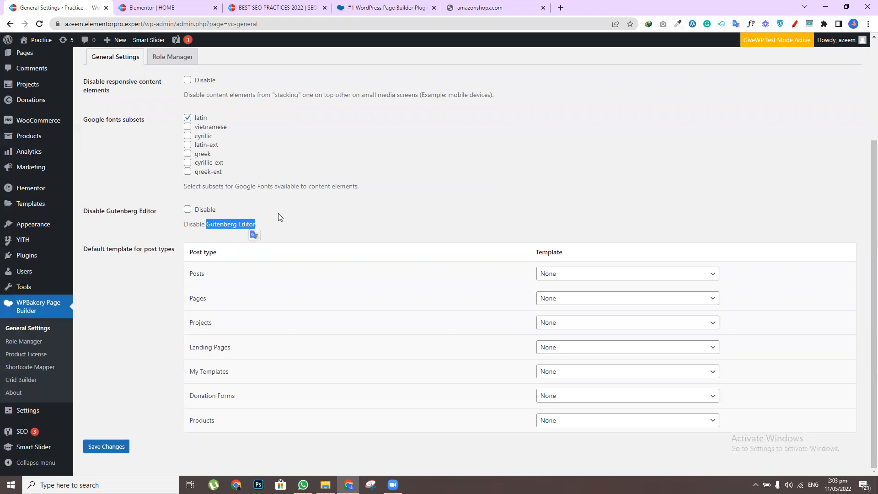
# View the default template choices offered for the Pages and Posts post types
pyautogui.click(642, 298)
pyautogui.click(641, 298)
pyautogui.click(618, 277)
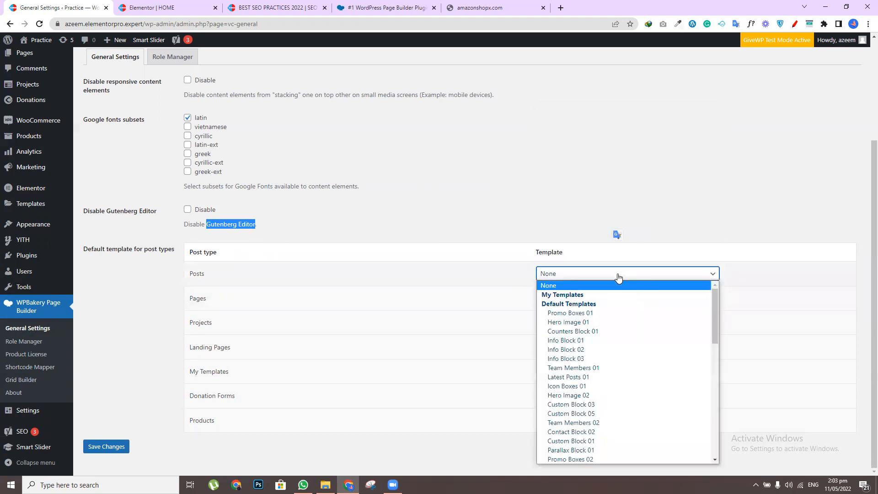
pyautogui.click(621, 222)
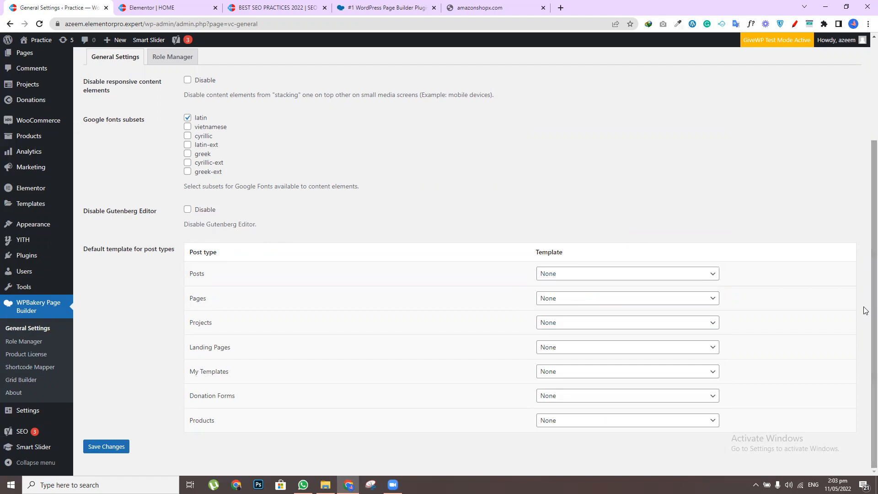
pyautogui.scroll(3, 865, 154)
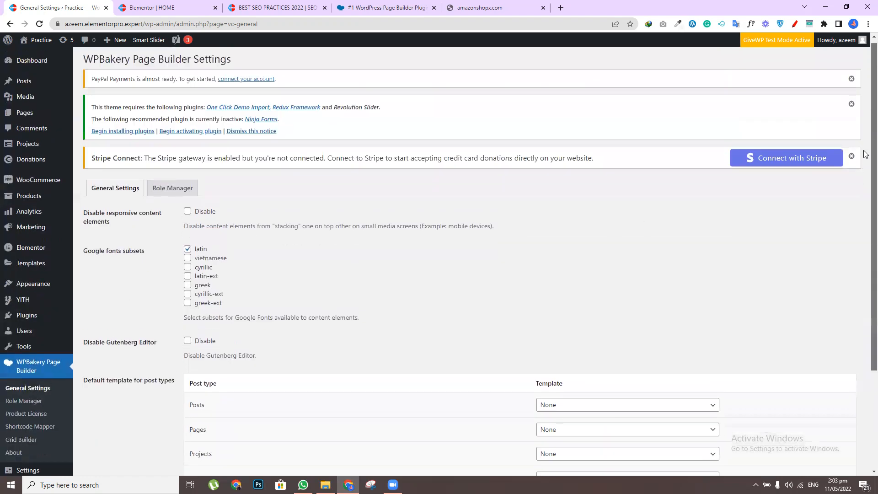
# Open the WPBakery Role Manager and examine the Administrator's Backend editor choices, comparing them with the HOME page's Elementor editor
pyautogui.click(173, 193)
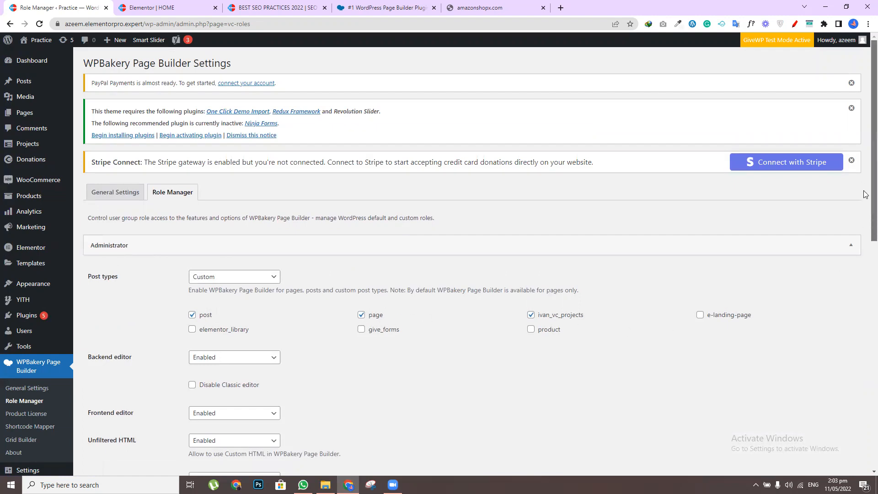
pyautogui.scroll(-3, 863, 192)
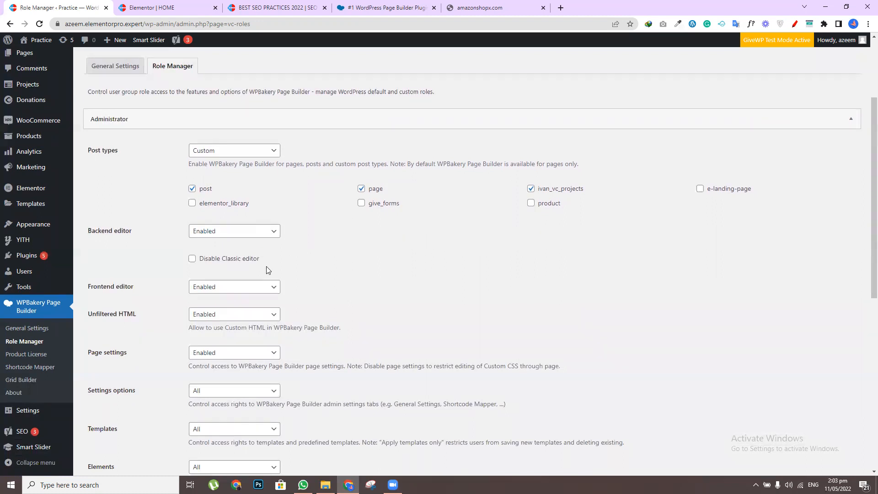
pyautogui.click(245, 232)
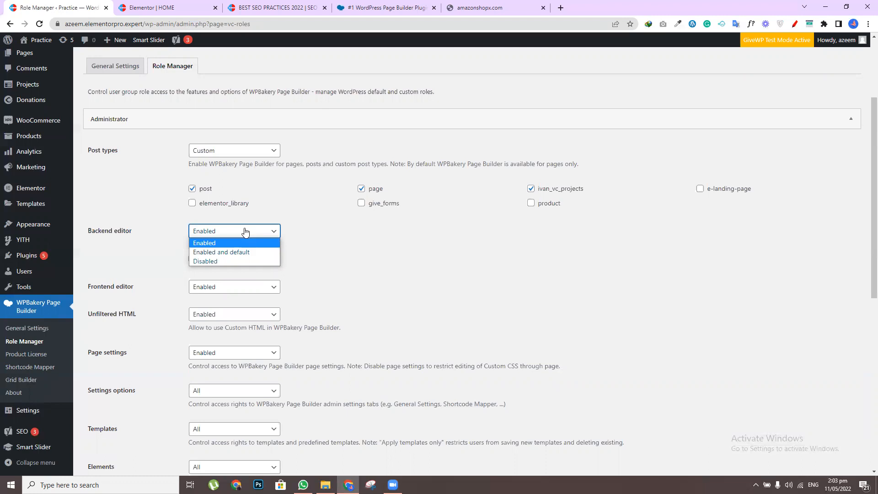
pyautogui.click(124, 6)
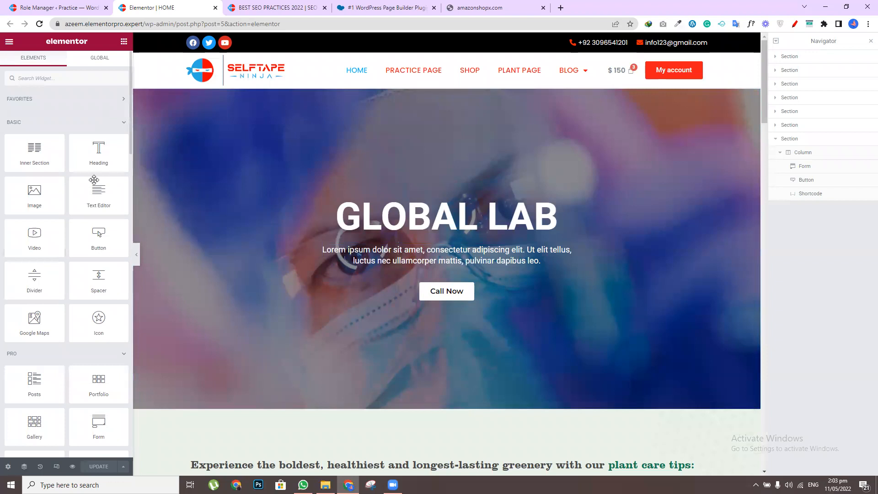
pyautogui.click(36, 5)
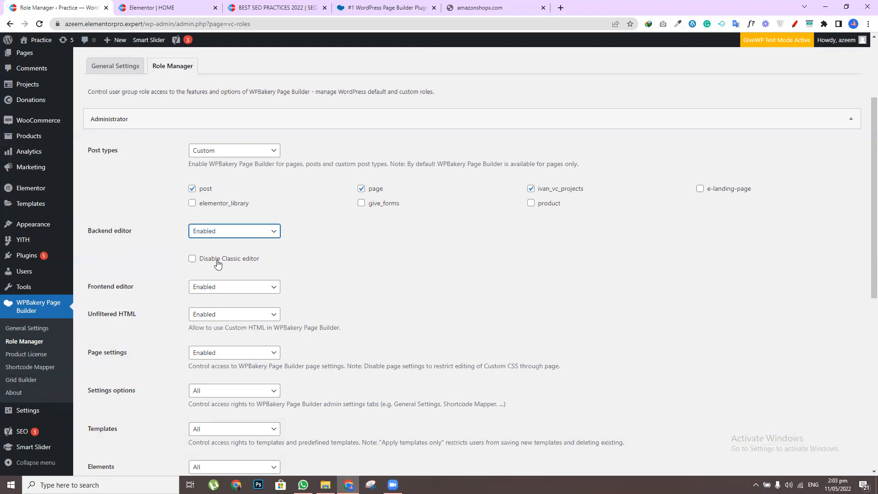
# Look over the remaining Administrator access settings and the other user roles in the Role Manager
pyautogui.moveTo(872, 225); pyautogui.dragTo(873, 391)
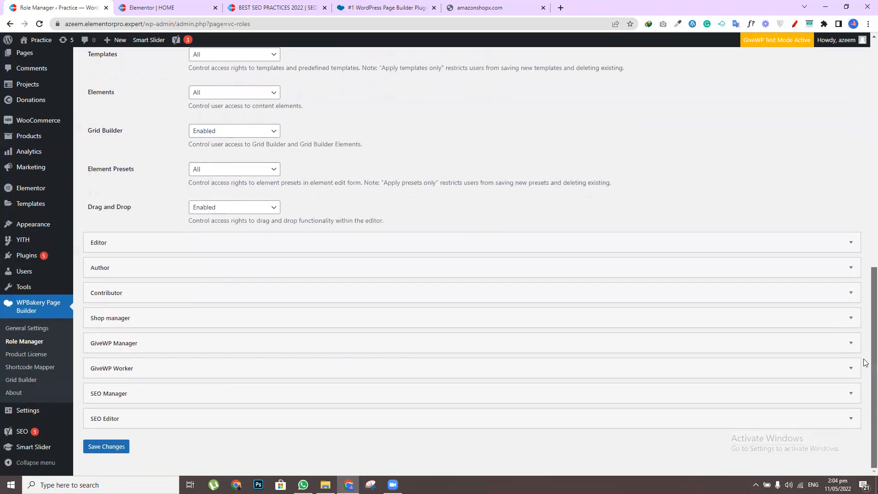
pyautogui.scroll(8, 865, 274)
pyautogui.scroll(1, 865, 153)
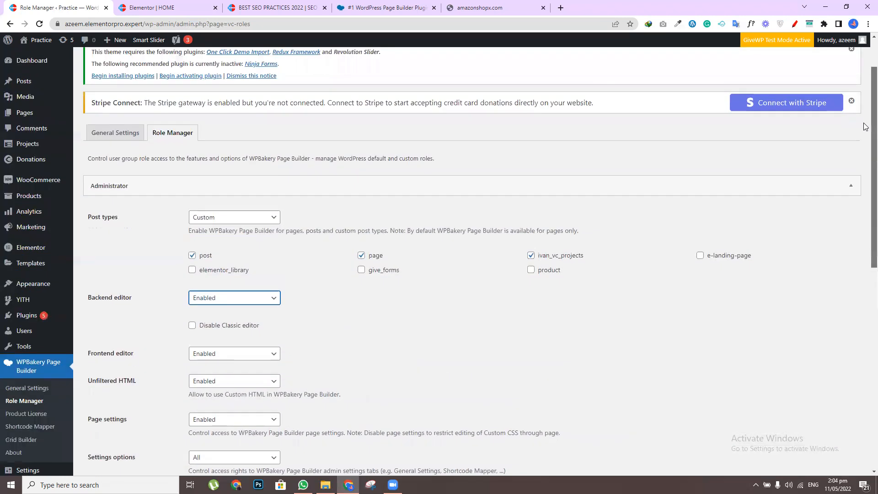
# Open the list of all site pages and look through it, including the edit options for individual pages
pyautogui.moveTo(19, 114)
pyautogui.click(90, 114)
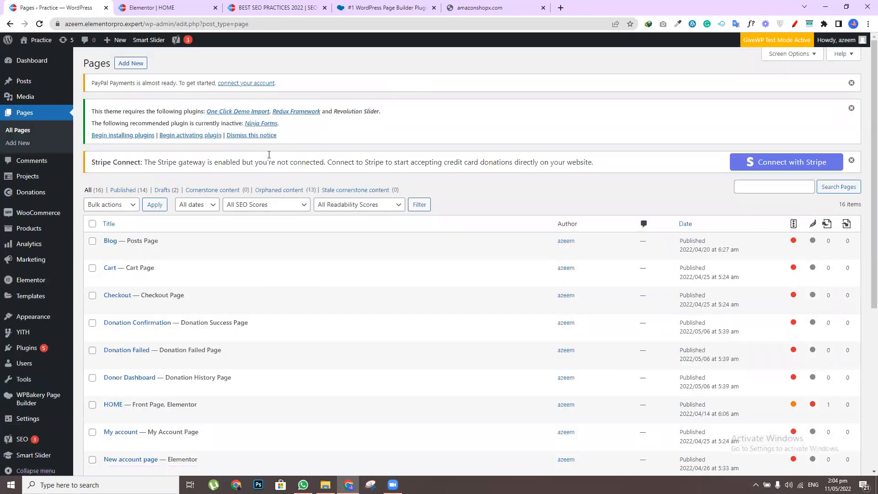
pyautogui.scroll(-5, 866, 329)
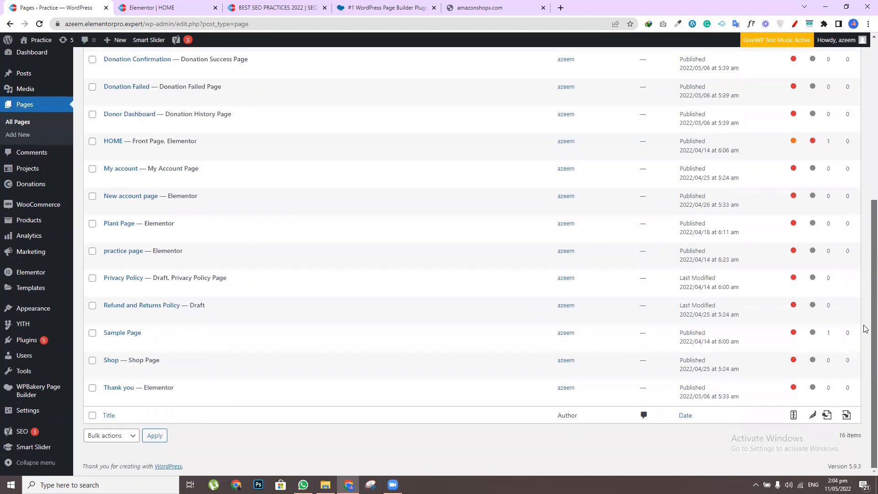
pyautogui.scroll(6, 865, 325)
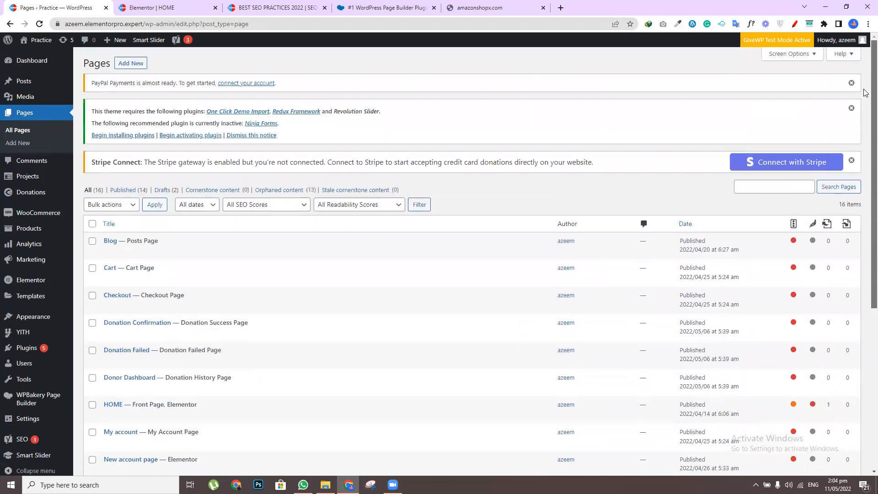
pyautogui.scroll(-1, 865, 123)
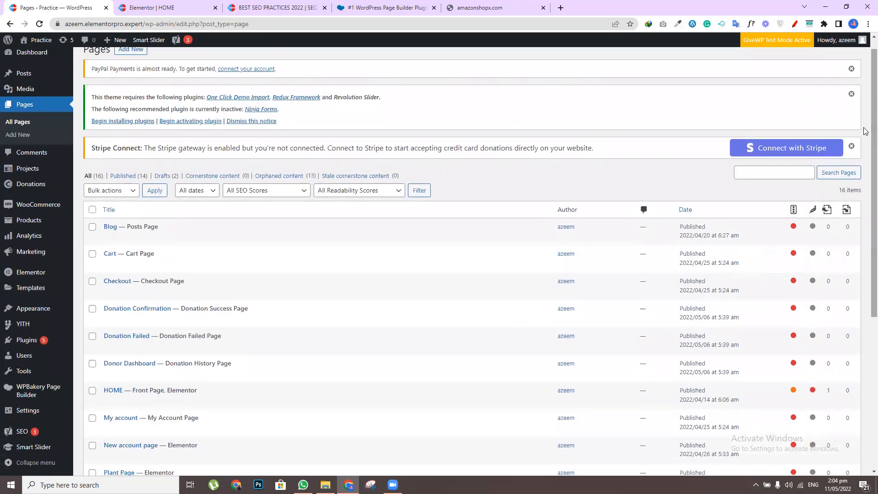
pyautogui.scroll(-1, 866, 132)
pyautogui.scroll(-3, 773, 154)
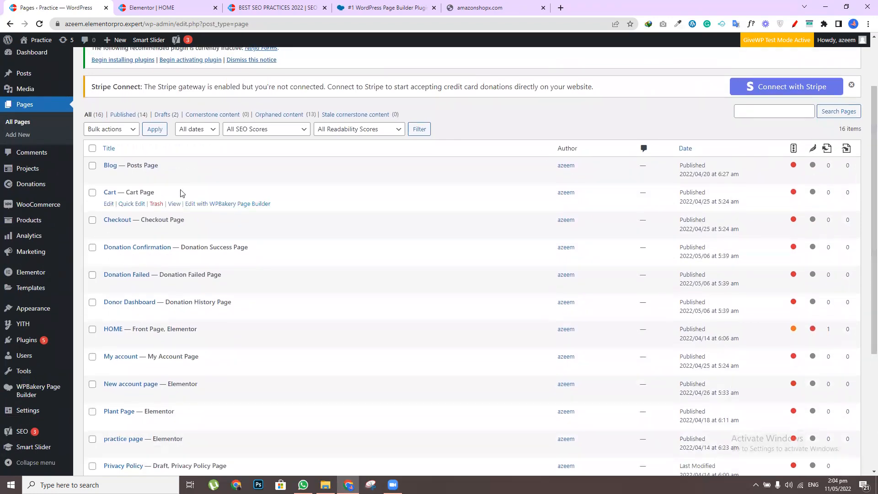
pyautogui.scroll(3, 865, 146)
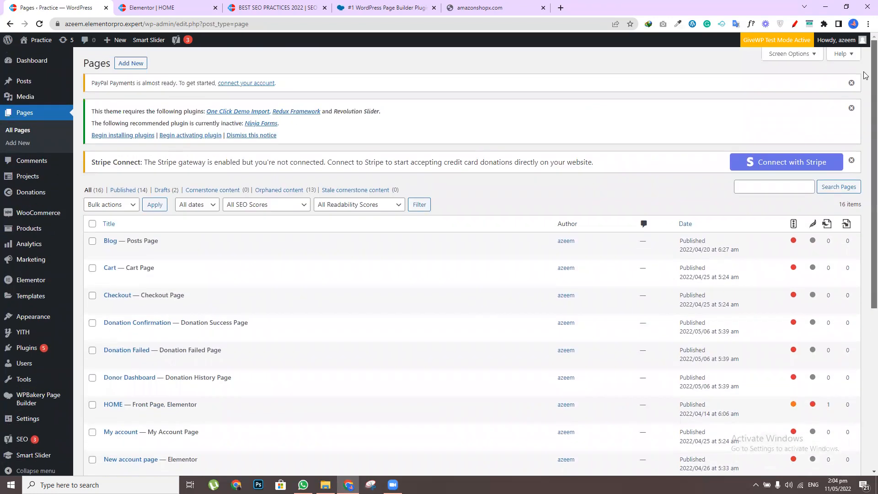
# Add a new page and title it "wp bakery page practice"
pyautogui.click(131, 63)
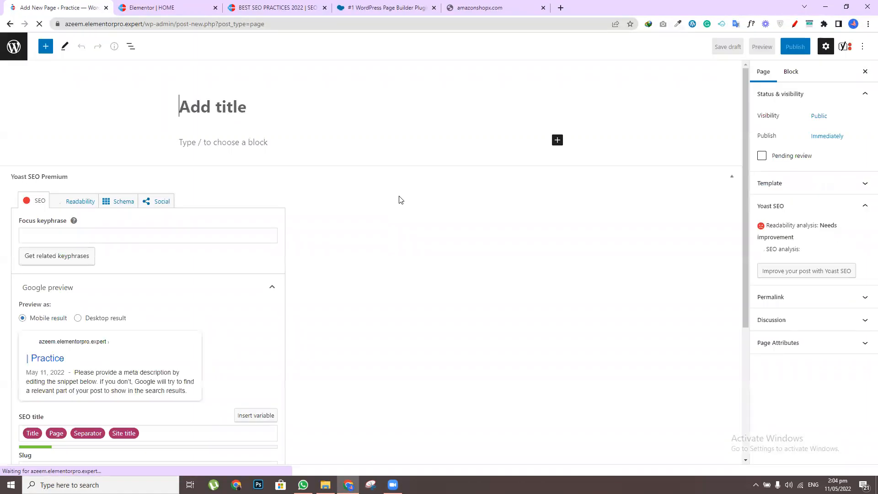
pyautogui.write('wp ')
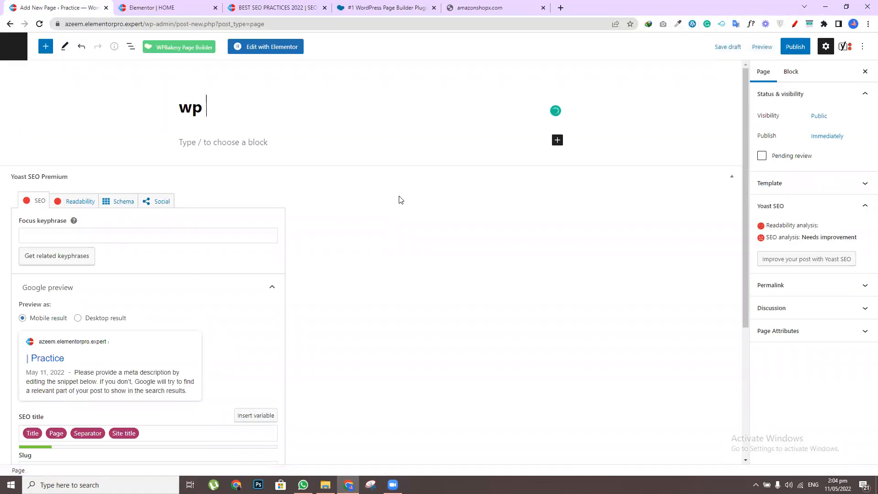
pyautogui.write('baker')
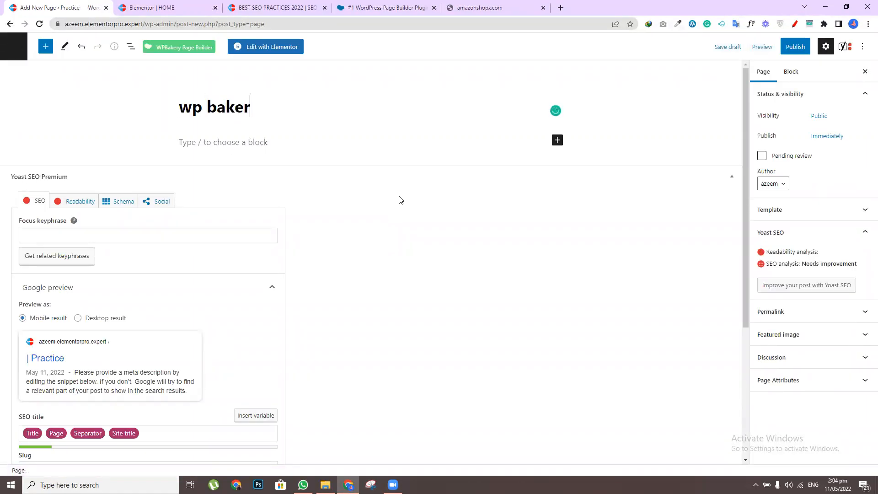
pyautogui.write('y page practice')
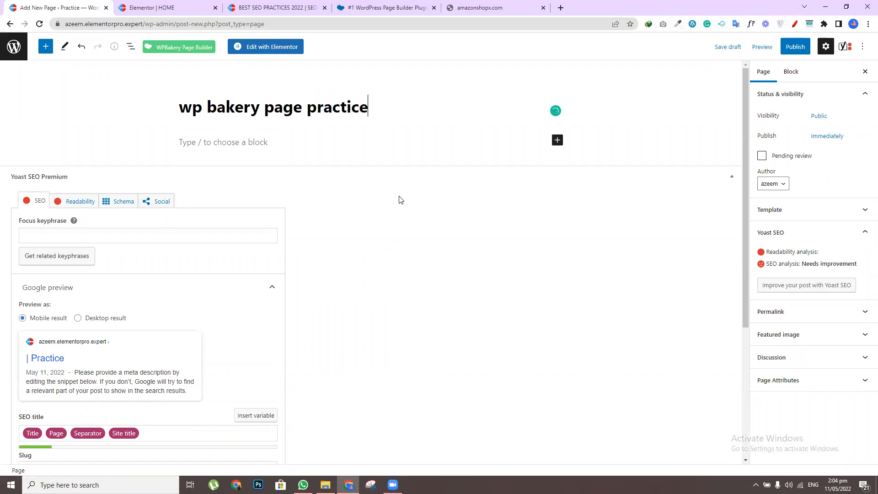
# Publish the "wp bakery page practice" page and open it for editing in WPBakery Page Builder
pyautogui.click(796, 49)
pyautogui.click(781, 53)
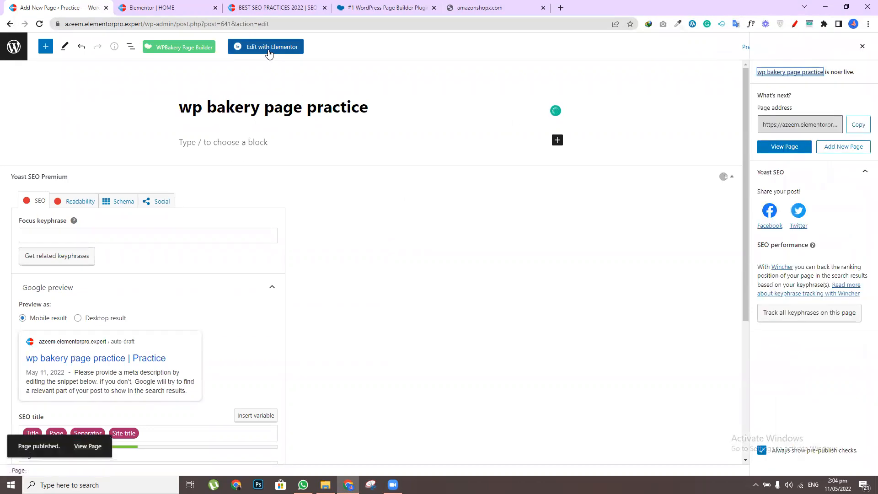
pyautogui.click(180, 47)
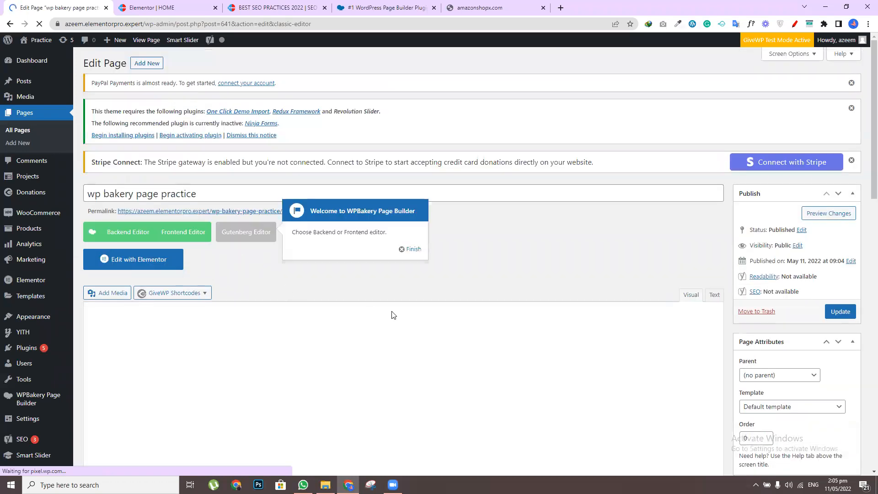
# Look over the page's classic editing screen, then switch to the WPBakery Backend Editor and review its blank layout
pyautogui.scroll(-4, 231, 86)
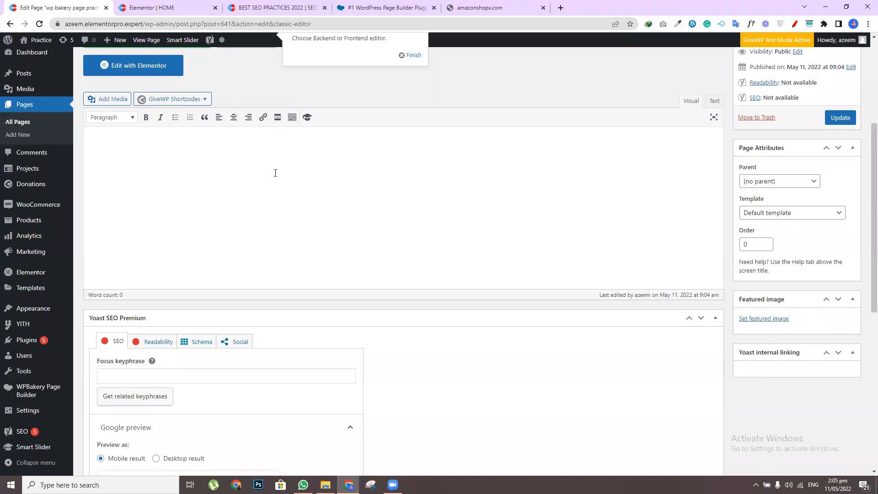
pyautogui.click(521, 199)
pyautogui.moveTo(872, 158); pyautogui.dragTo(871, 134)
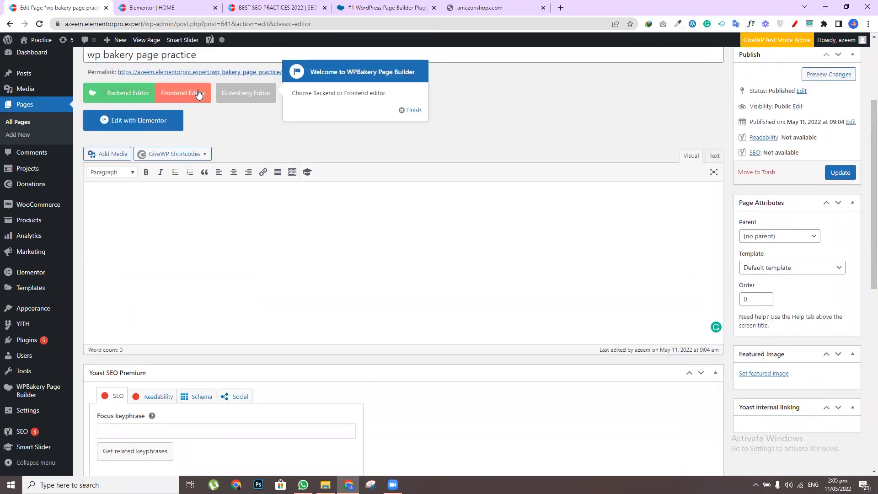
pyautogui.click(130, 95)
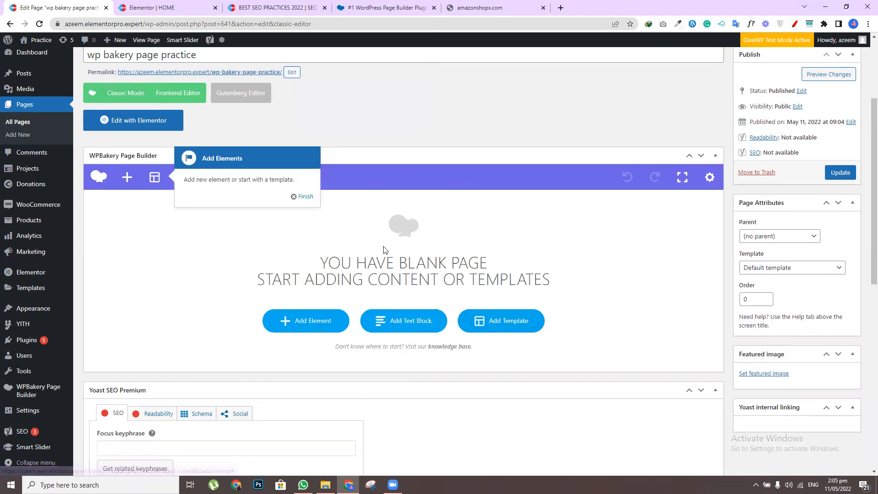
pyautogui.scroll(-3, 874, 192)
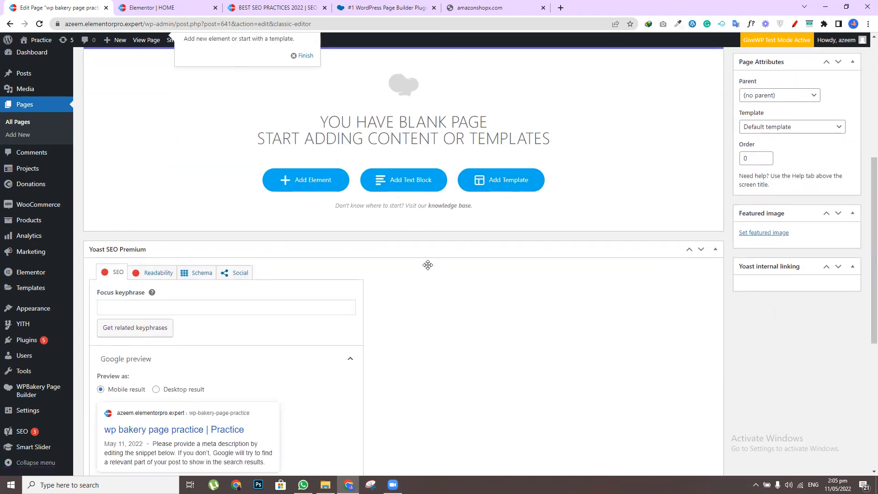
pyautogui.moveTo(866, 196); pyautogui.dragTo(865, 93)
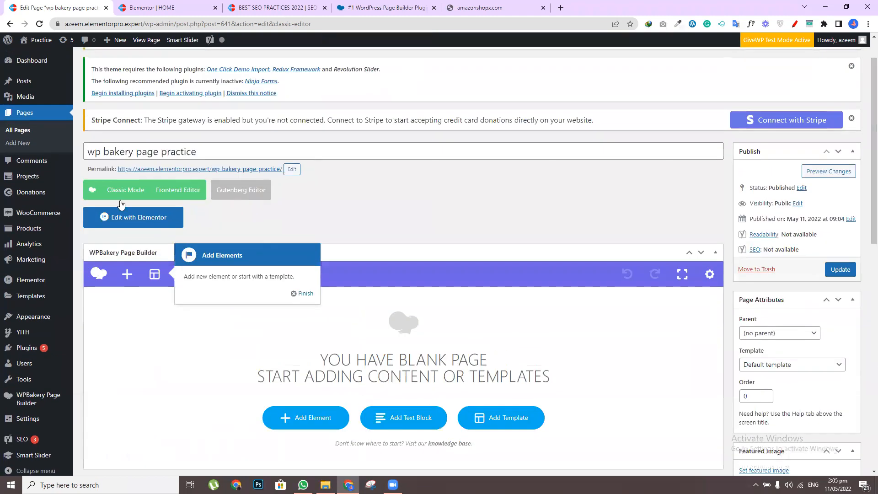
# Open the page in the WPBakery Frontend Editor, close the unrelated browser tabs and dismiss the Add Elements hint
pyautogui.click(172, 193)
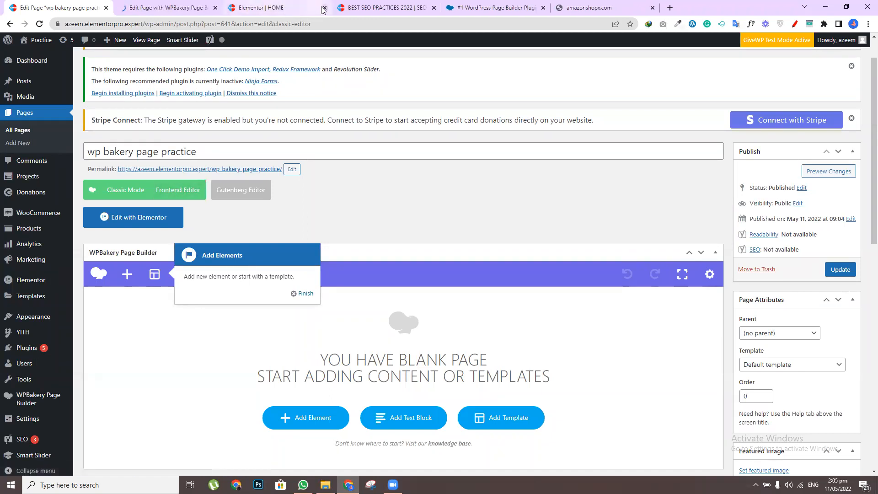
pyautogui.click(324, 8)
pyautogui.click(324, 7)
pyautogui.click(324, 8)
pyautogui.click(324, 8)
pyautogui.click(164, 8)
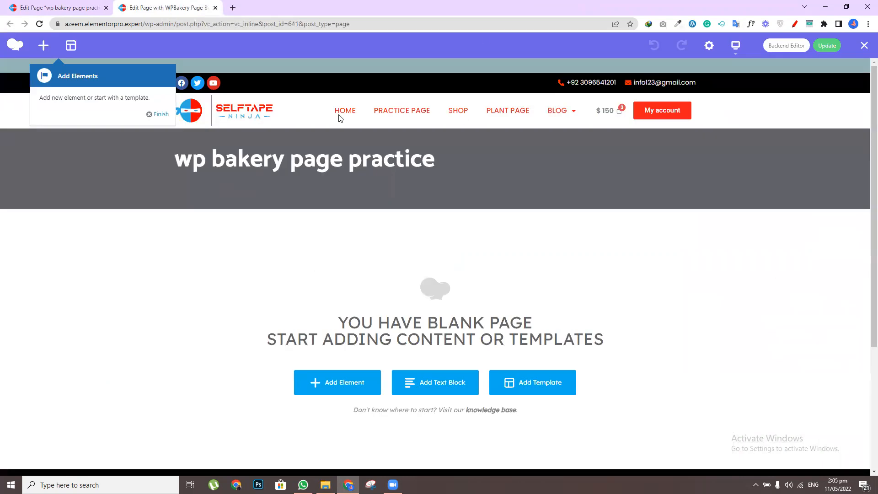
pyautogui.click(158, 115)
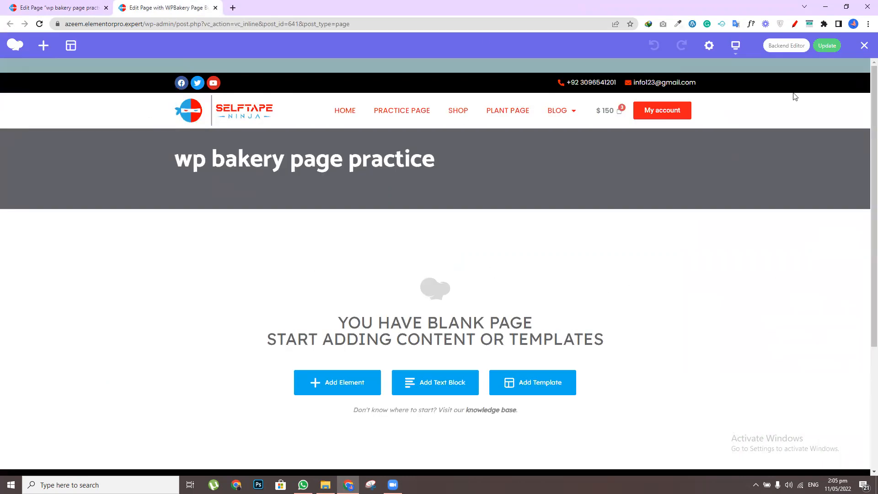
# Browse the Lazer Default Templates offered for the blank page and close the template library
pyautogui.moveTo(874, 86)
pyautogui.mouseDown()
pyautogui.moveTo(873, 153)
pyautogui.moveTo(865, 85)
pyautogui.mouseUp()
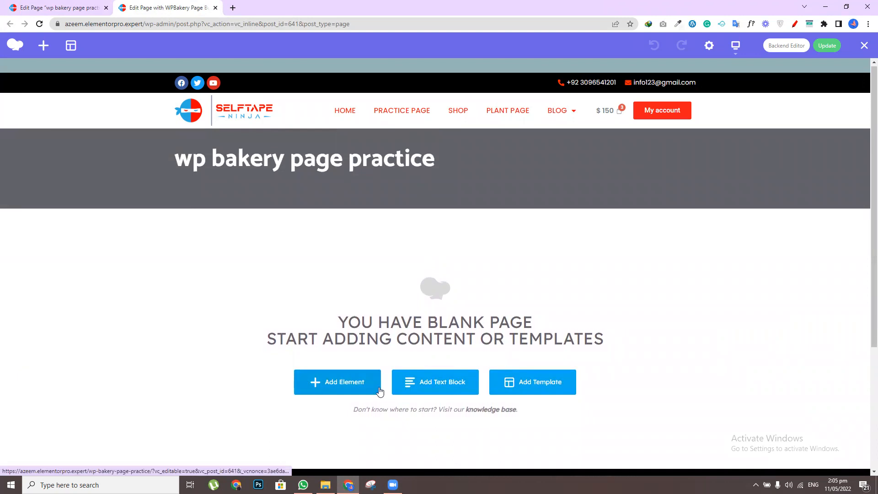
pyautogui.click(537, 383)
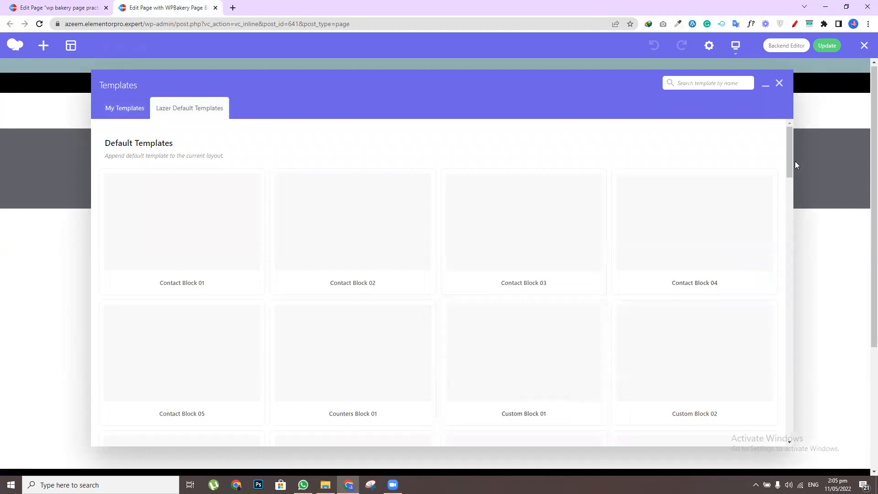
pyautogui.moveTo(790, 155); pyautogui.dragTo(783, 218)
pyautogui.scroll(-3, 784, 219)
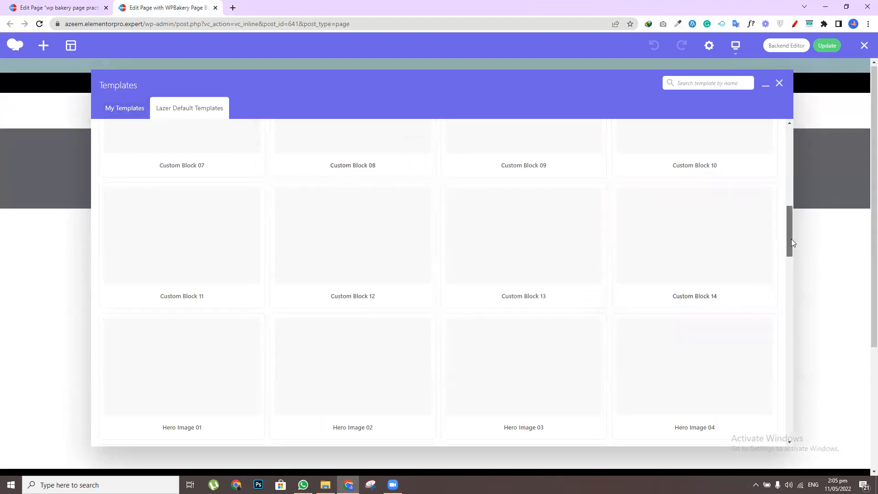
pyautogui.moveTo(791, 239); pyautogui.dragTo(791, 145)
pyautogui.click(778, 83)
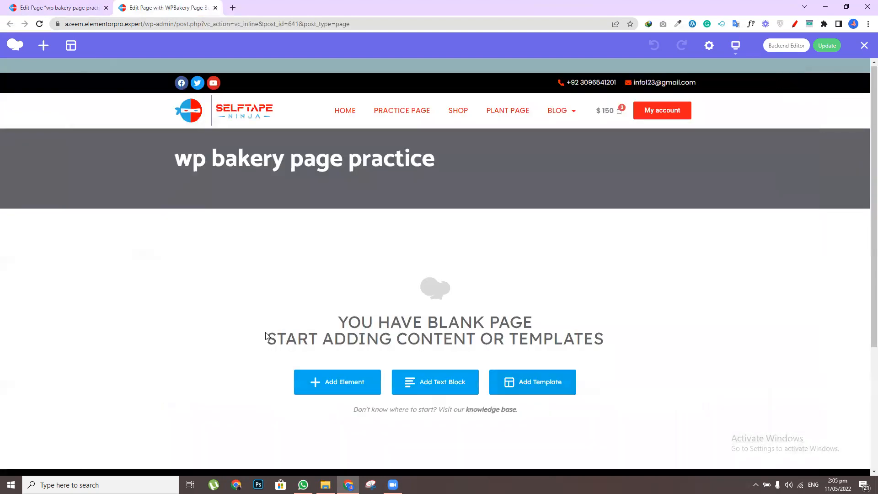
# Look through all available elements and add a Row to the blank page
pyautogui.click(318, 387)
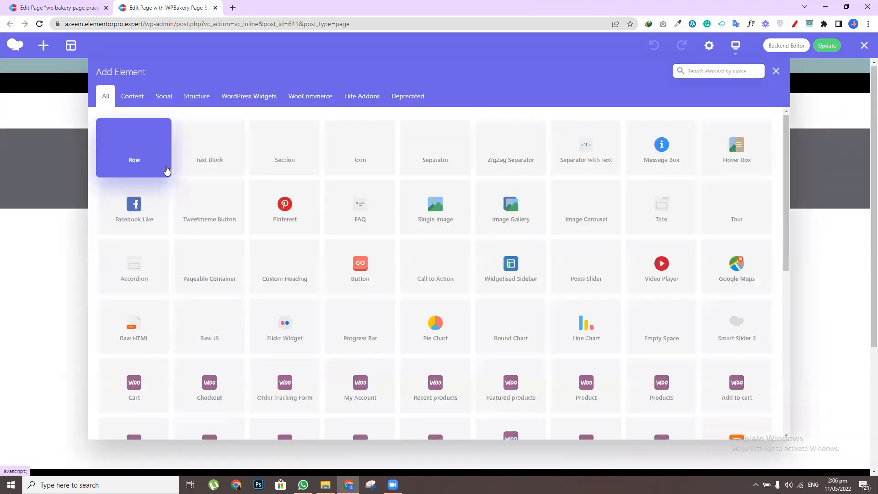
pyautogui.moveTo(786, 137); pyautogui.dragTo(778, 317)
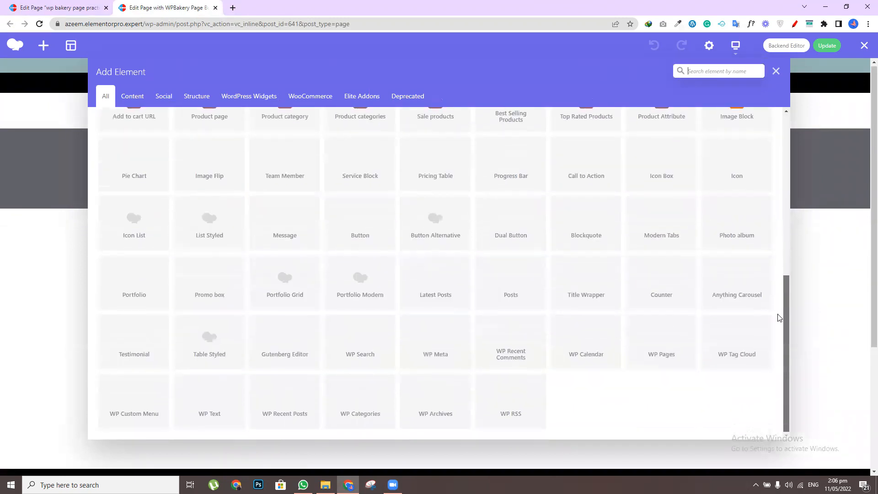
pyautogui.moveTo(770, 259); pyautogui.dragTo(785, 100)
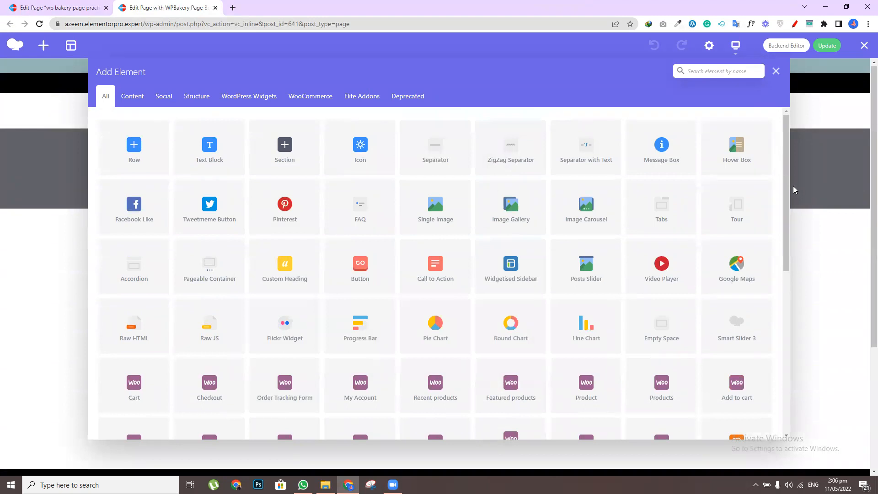
pyautogui.moveTo(787, 184); pyautogui.dragTo(786, 352)
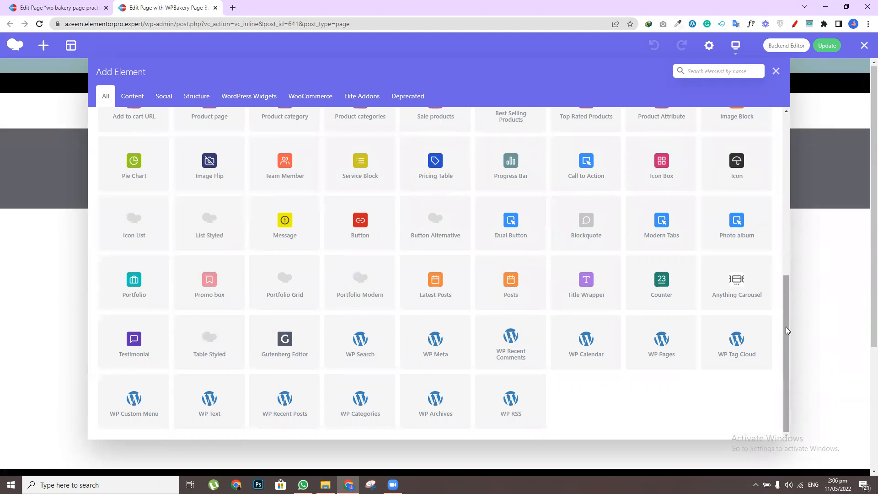
pyautogui.moveTo(786, 332); pyautogui.dragTo(774, 153)
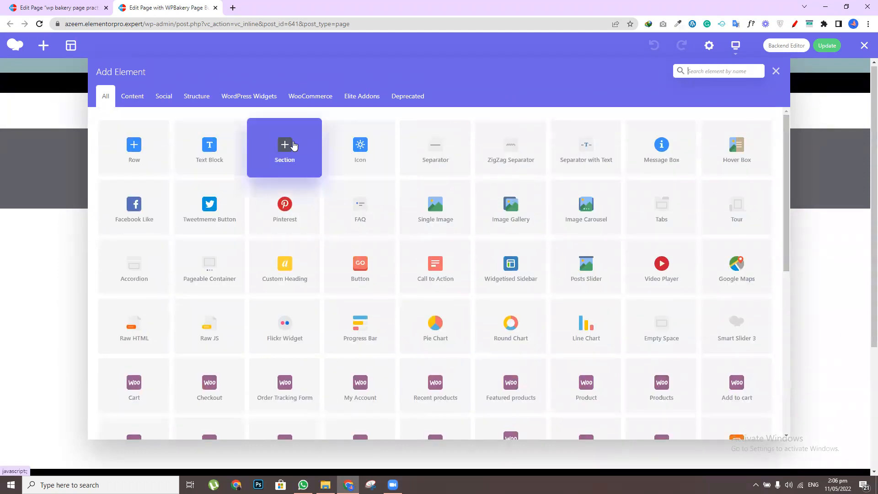
pyautogui.click(106, 158)
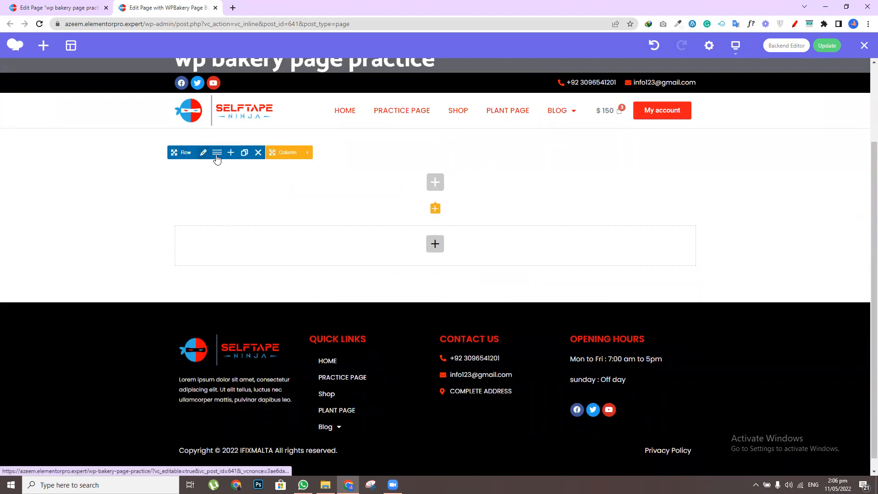
# Examine the new row's predefined column layouts and try entering 1/12 as a custom layout
pyautogui.click(217, 154)
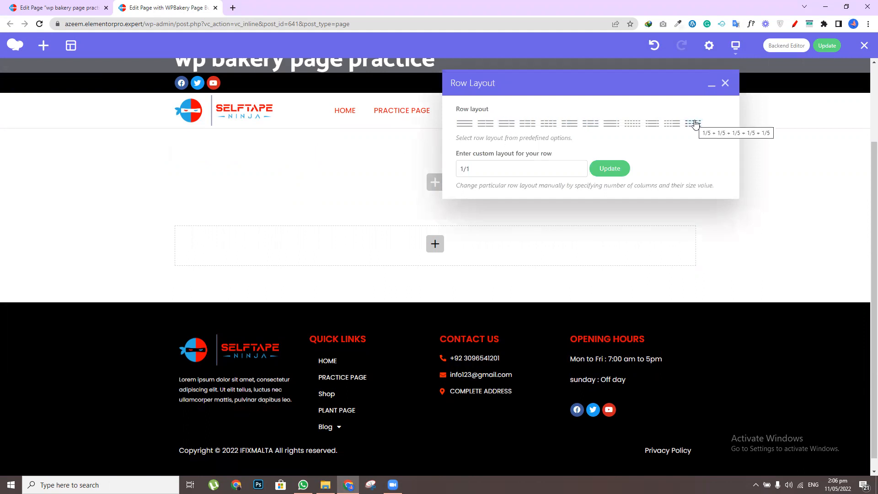
pyautogui.click(556, 172)
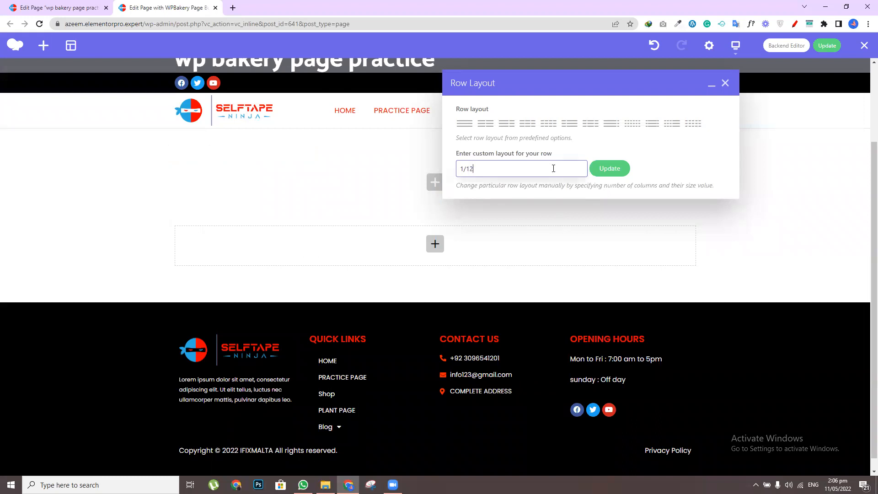
pyautogui.press('BackSpace')
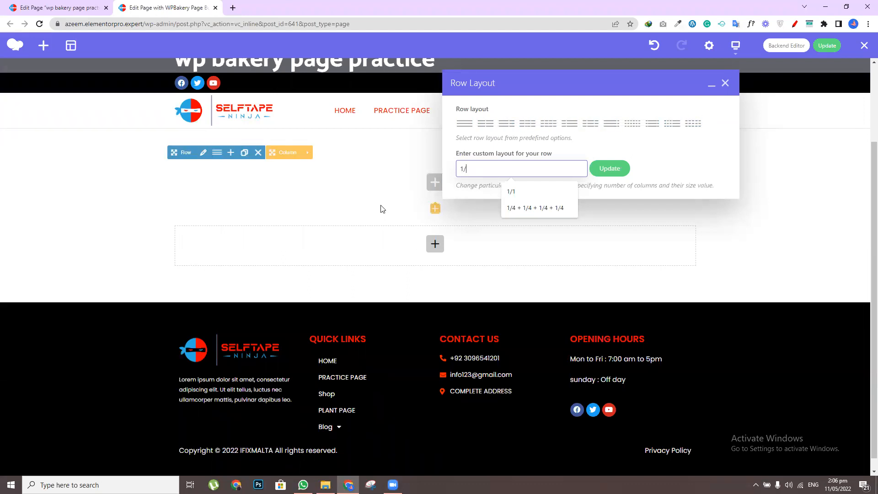
pyautogui.click(471, 133)
pyautogui.click(309, 154)
pyautogui.scroll(-1, 239, 161)
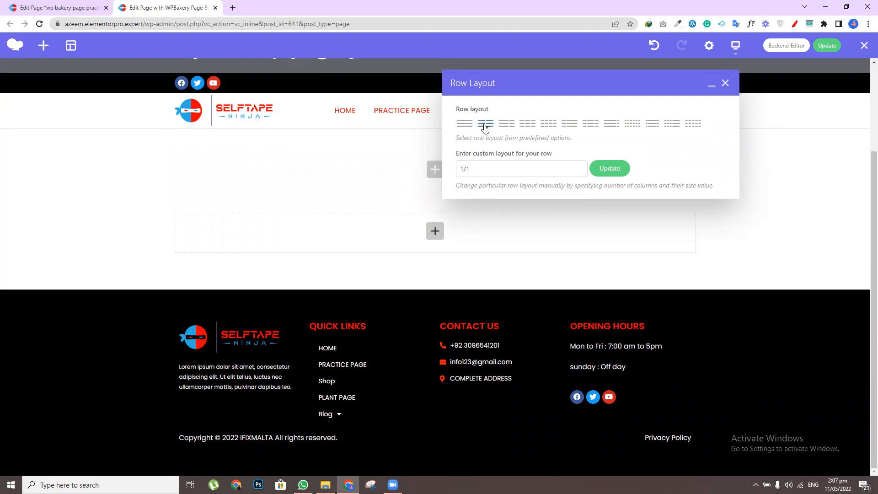
# Search the elements for "head" and add a Custom Heading to the row
pyautogui.click(288, 163)
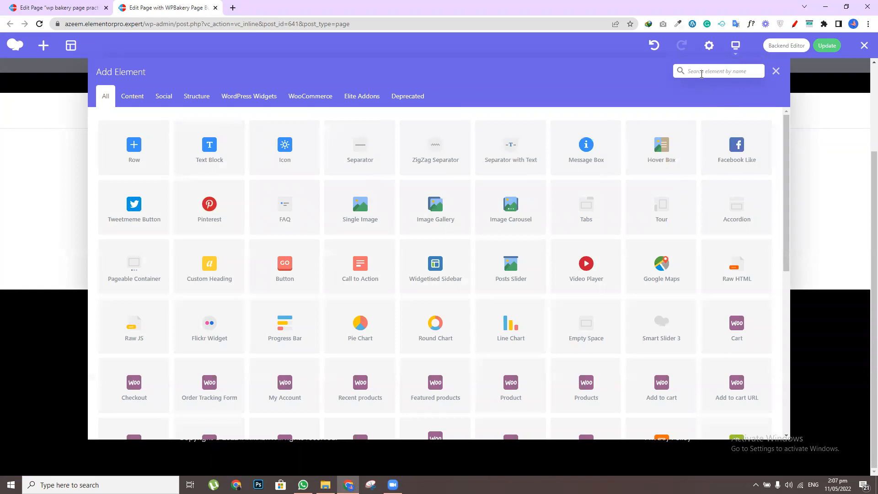
pyautogui.click(702, 72)
pyautogui.write('head')
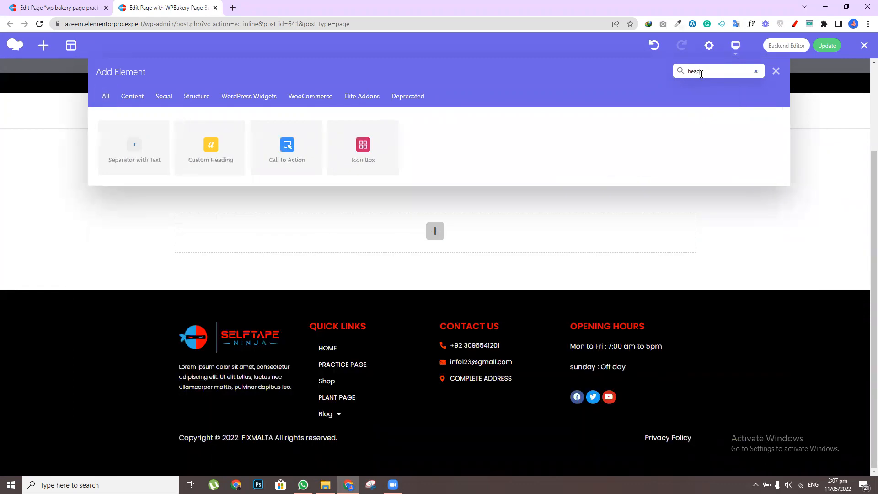
pyautogui.click(206, 143)
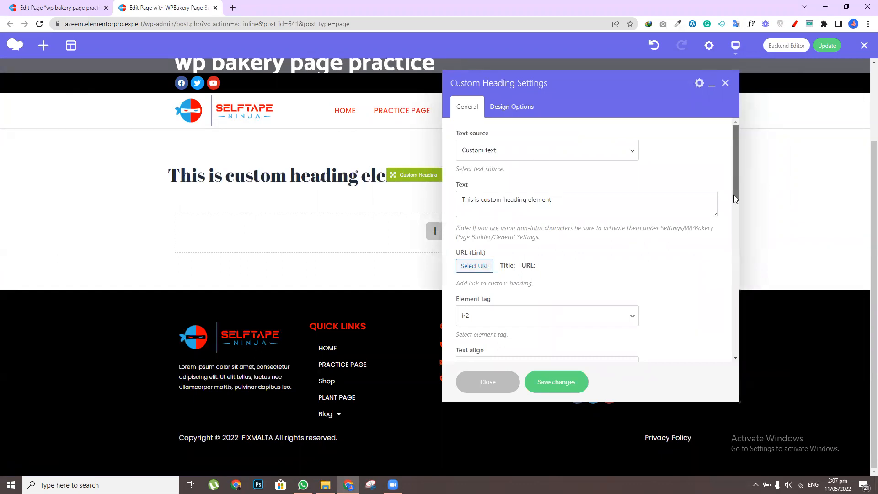
# Link the custom heading to the existing page "practice page"
pyautogui.scroll(-2, 733, 194)
pyautogui.click(474, 189)
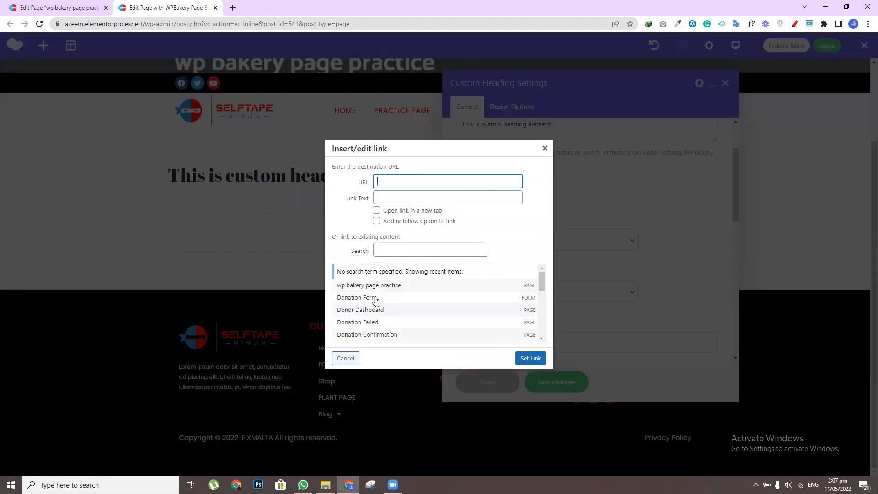
pyautogui.moveTo(543, 280); pyautogui.dragTo(551, 333)
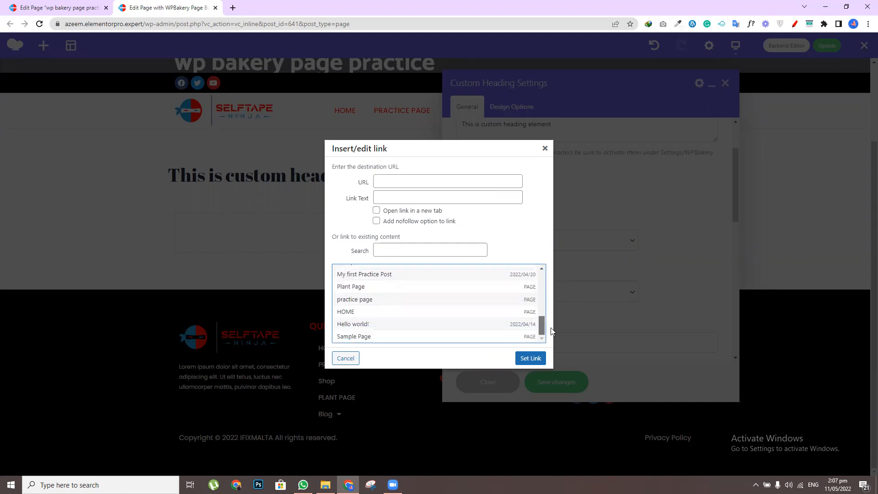
pyautogui.moveTo(541, 321)
pyautogui.mouseDown()
pyautogui.moveTo(542, 276)
pyautogui.moveTo(542, 322)
pyautogui.mouseUp()
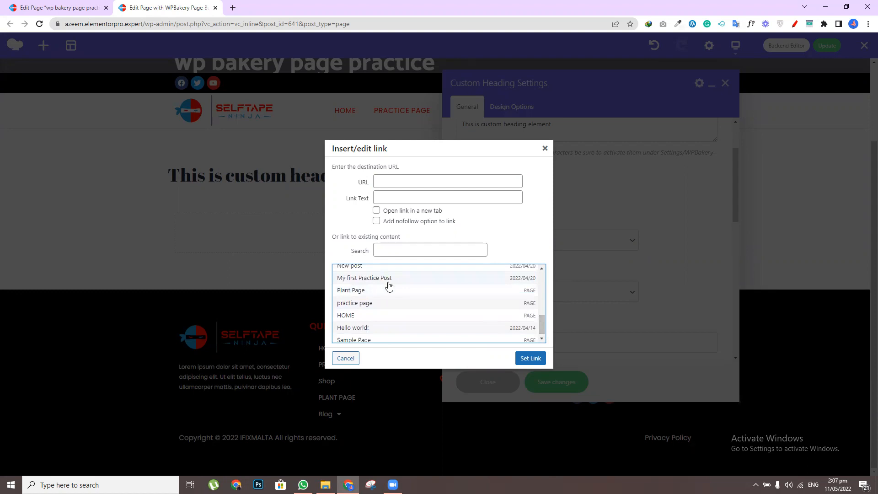
pyautogui.click(368, 305)
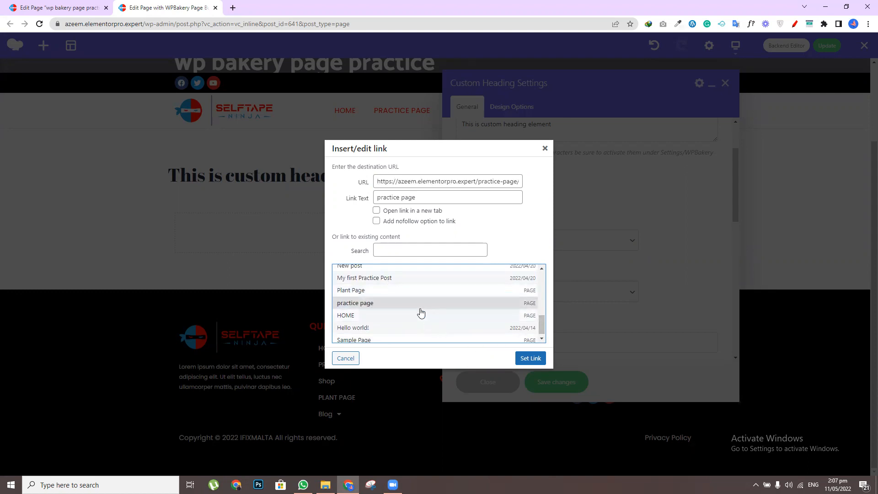
pyautogui.click(526, 360)
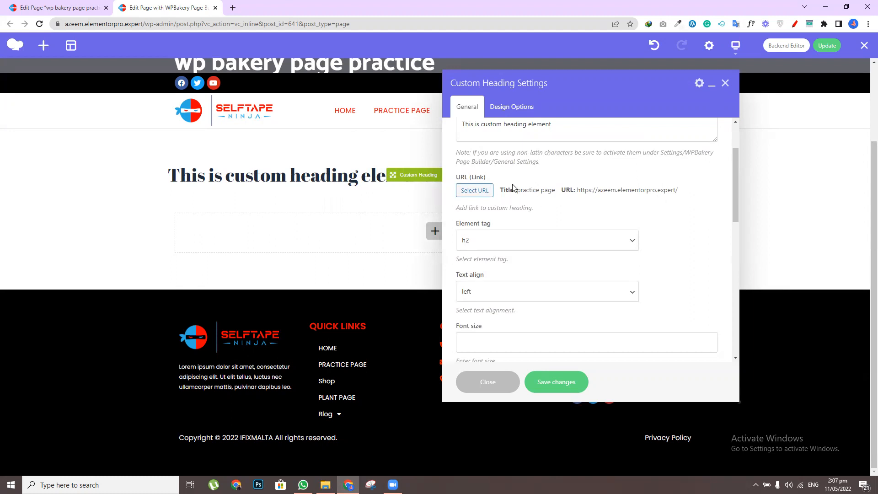
# Examine the element tag choices available for the custom heading
pyautogui.moveTo(733, 207); pyautogui.dragTo(733, 192)
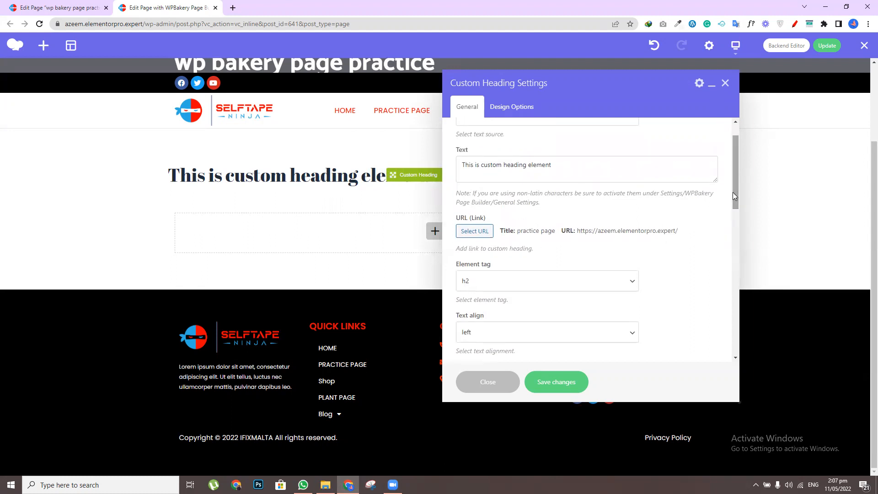
pyautogui.click(520, 289)
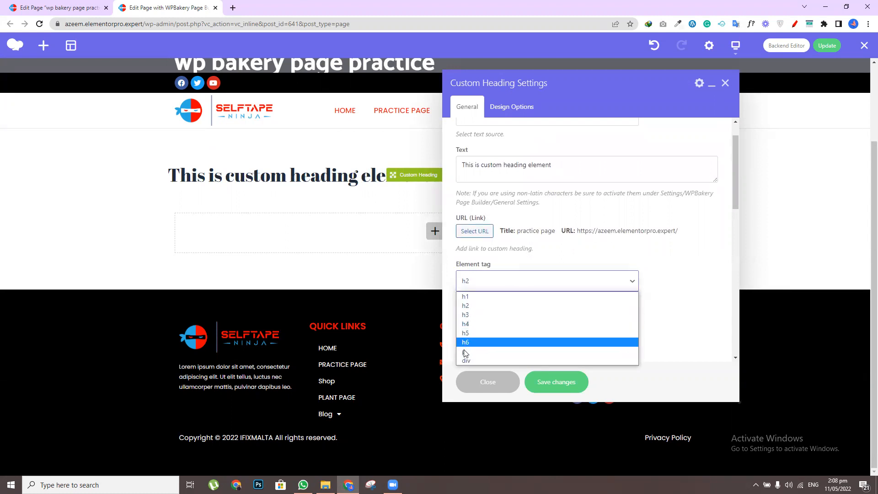
pyautogui.click(690, 256)
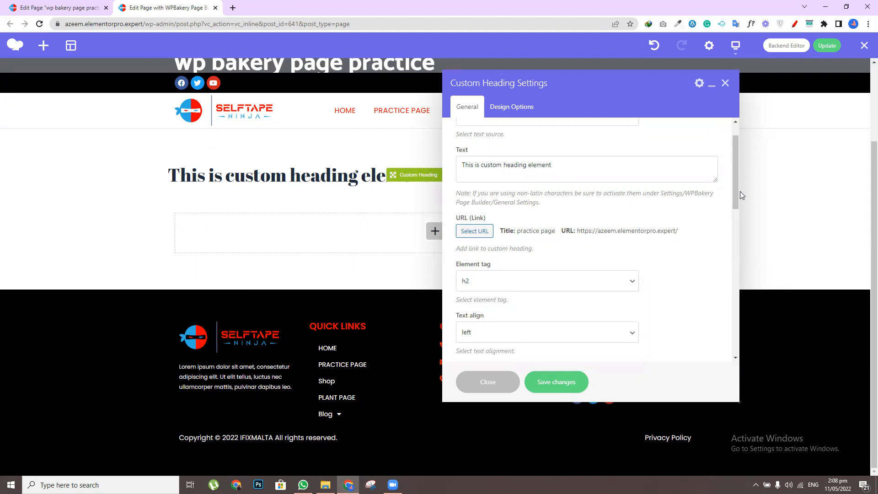
# Set the custom heading's text alignment to center
pyautogui.moveTo(734, 187); pyautogui.dragTo(734, 233)
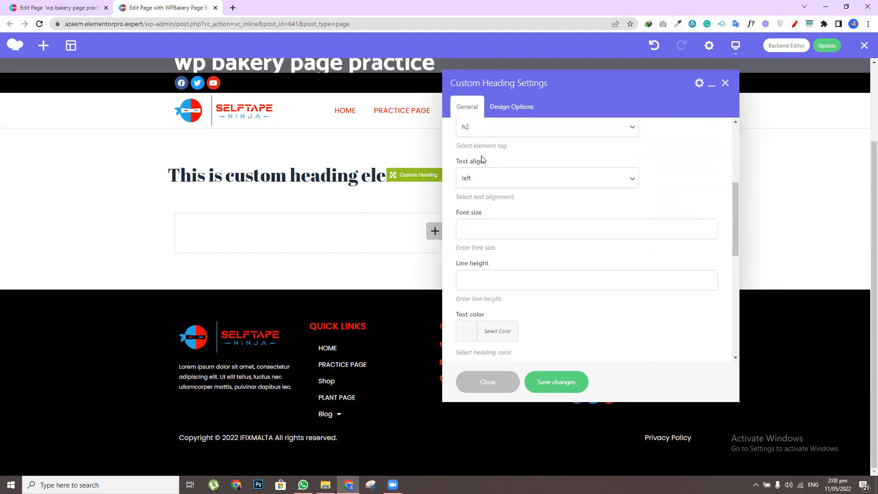
pyautogui.click(517, 184)
pyautogui.click(481, 220)
pyautogui.click(482, 184)
pyautogui.click(480, 210)
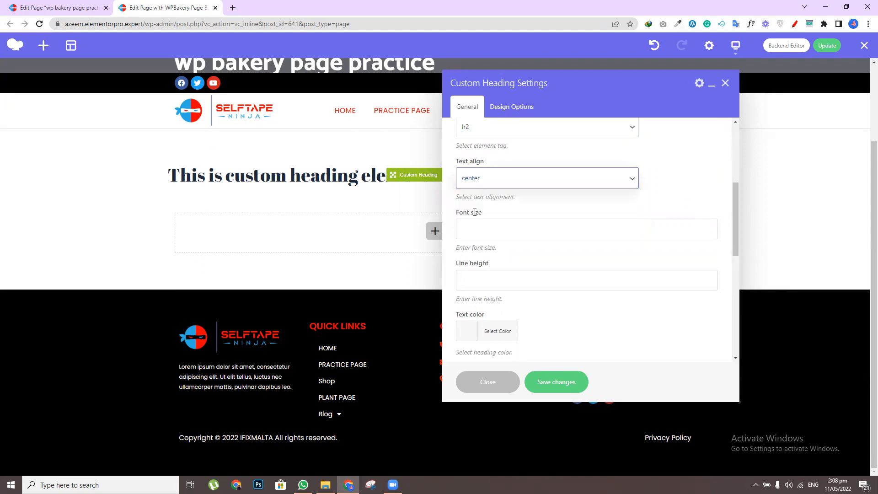
# Set the custom heading's font size to 80px, first trying 40px
pyautogui.click(487, 227)
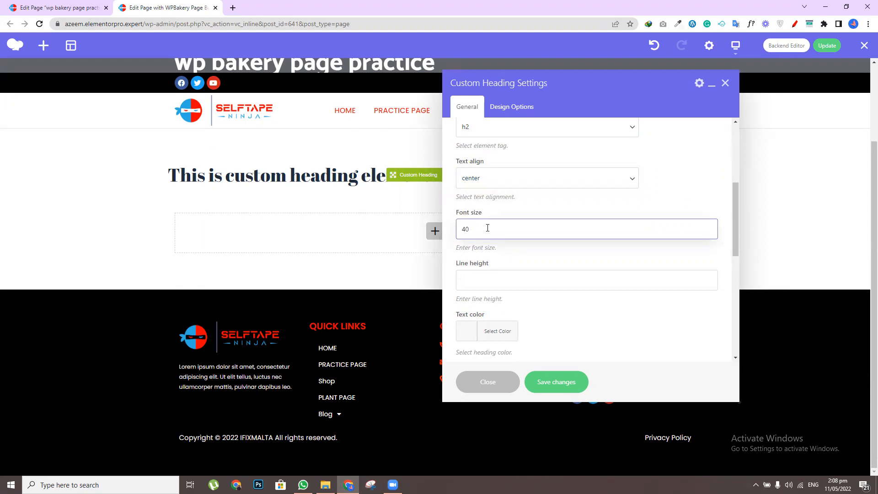
pyautogui.click(521, 257)
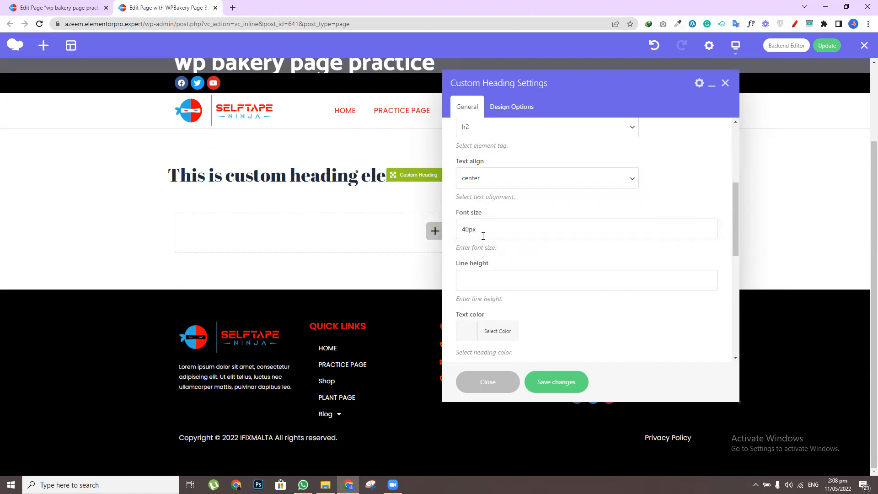
pyautogui.moveTo(471, 228); pyautogui.dragTo(458, 229)
pyautogui.write('8')
pyautogui.click(539, 263)
# Set the custom heading's text color to the red preset #dd3333
pyautogui.scroll(-2, 732, 244)
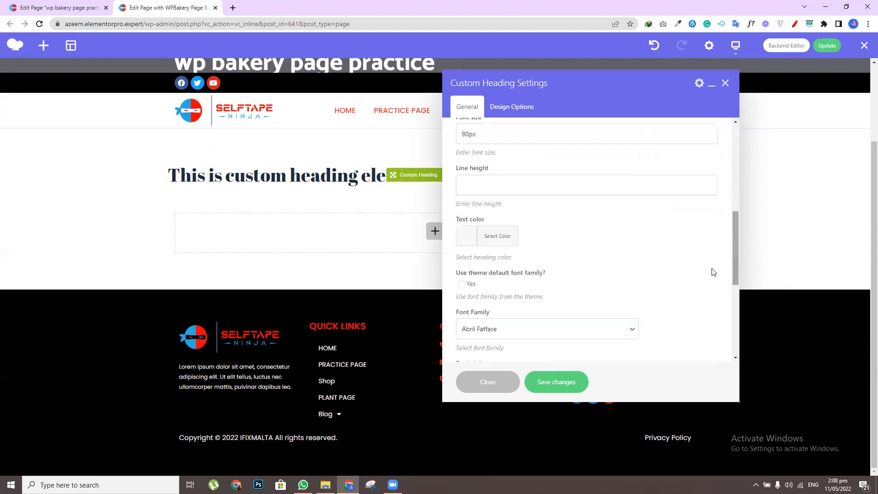
pyautogui.click(462, 239)
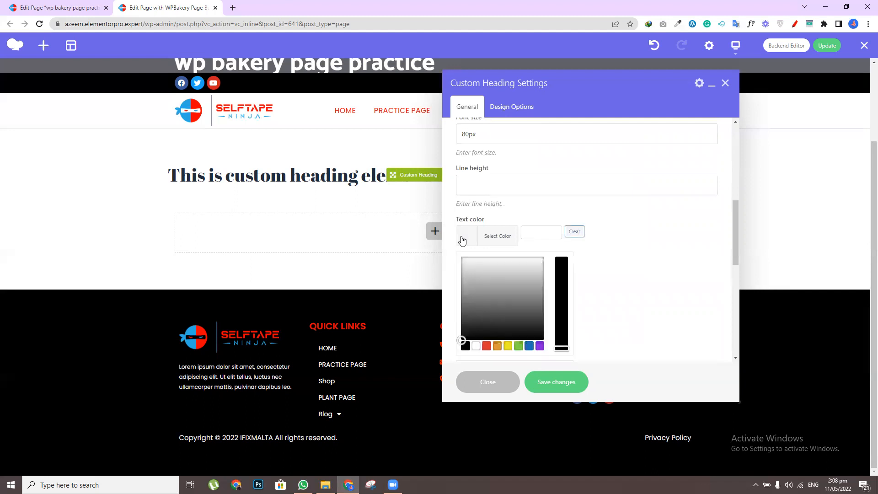
pyautogui.click(487, 346)
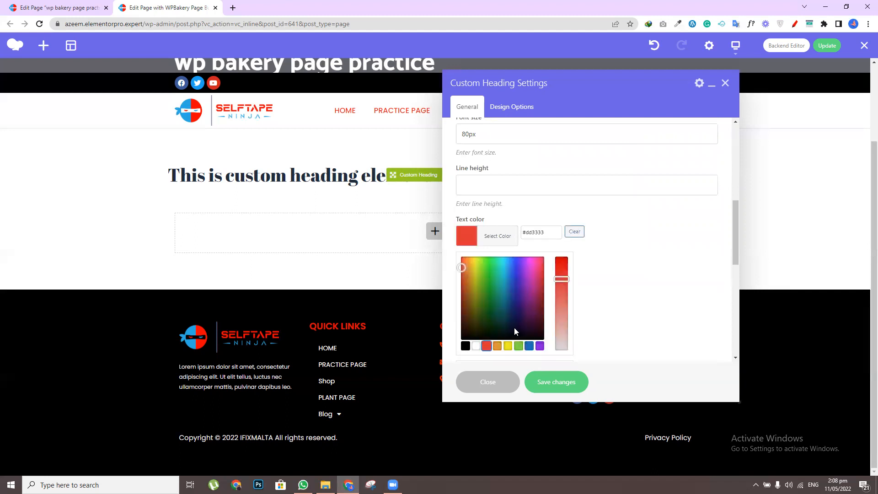
pyautogui.click(710, 278)
# Try the Montez font family on the custom heading and settle on Molengo
pyautogui.moveTo(733, 254); pyautogui.dragTo(732, 296)
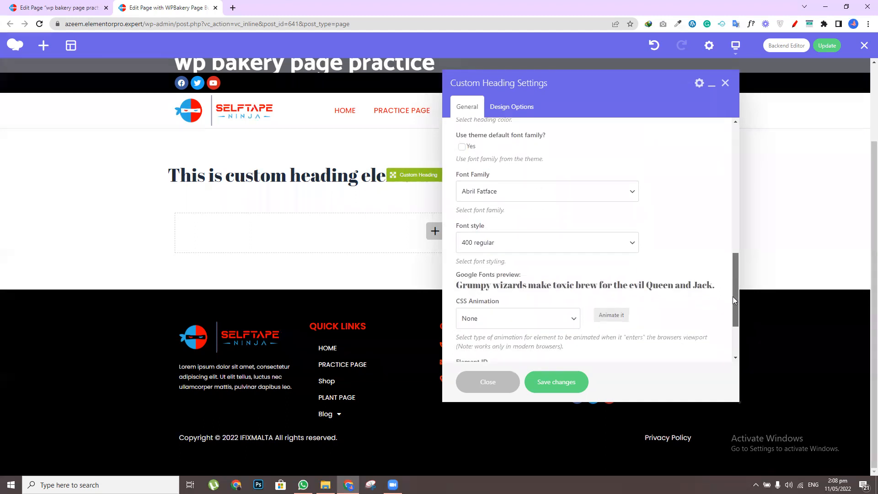
pyautogui.click(552, 198)
pyautogui.write('mo')
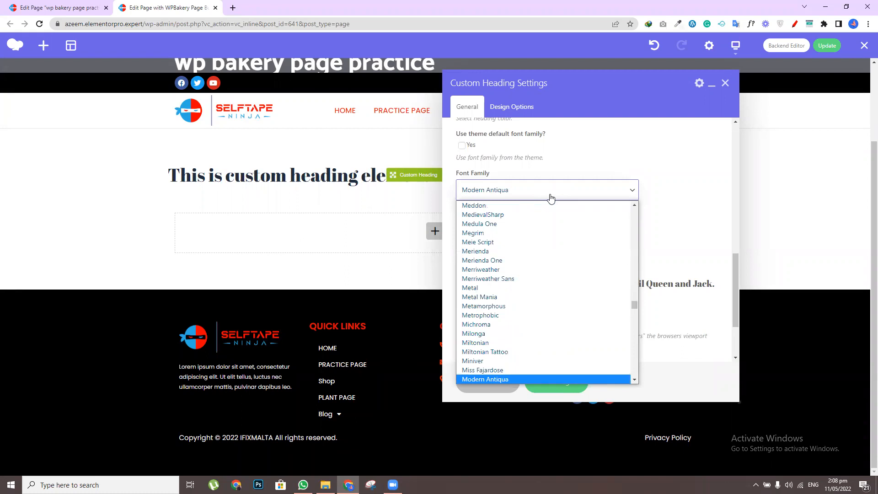
pyautogui.write('n')
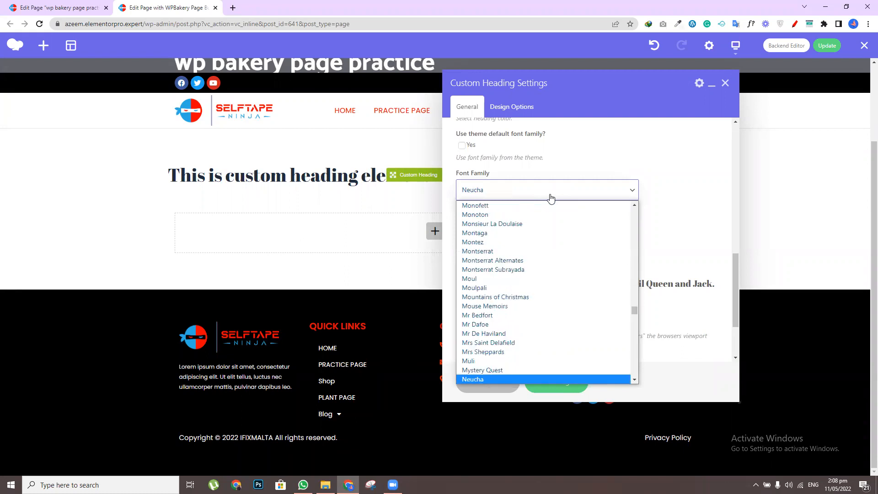
pyautogui.click(496, 243)
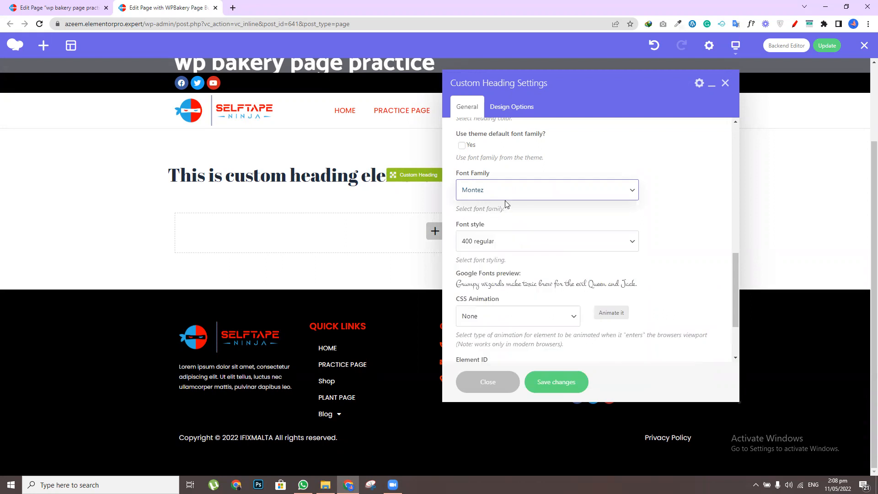
pyautogui.click(519, 196)
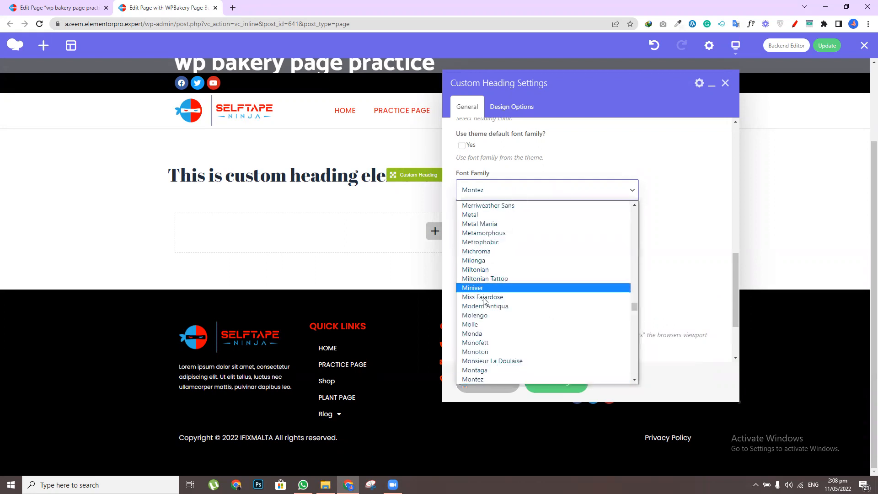
pyautogui.click(478, 315)
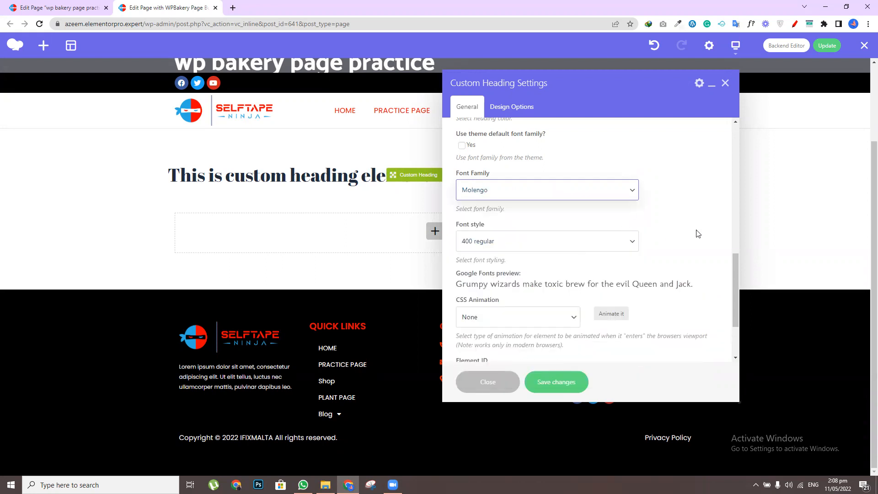
# Examine the custom heading's CSS animation choices, element ID and extra class fields, and the margin, border and padding options
pyautogui.scroll(-2, 734, 322)
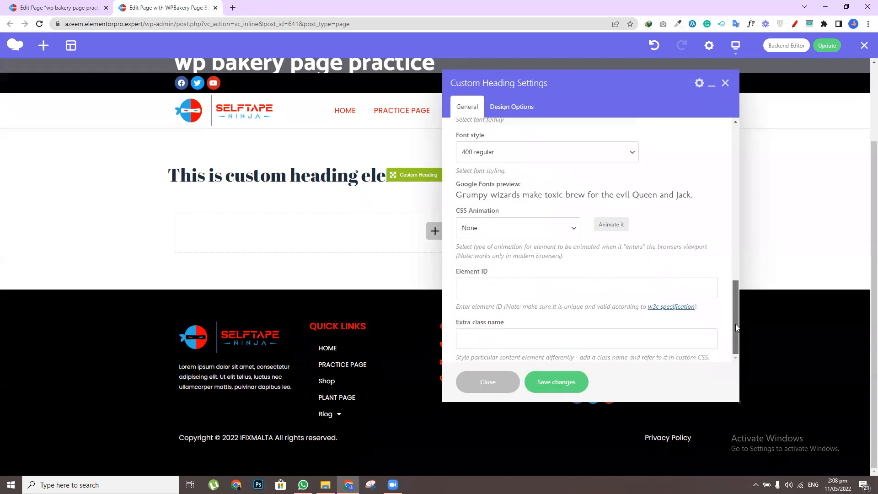
pyautogui.click(572, 228)
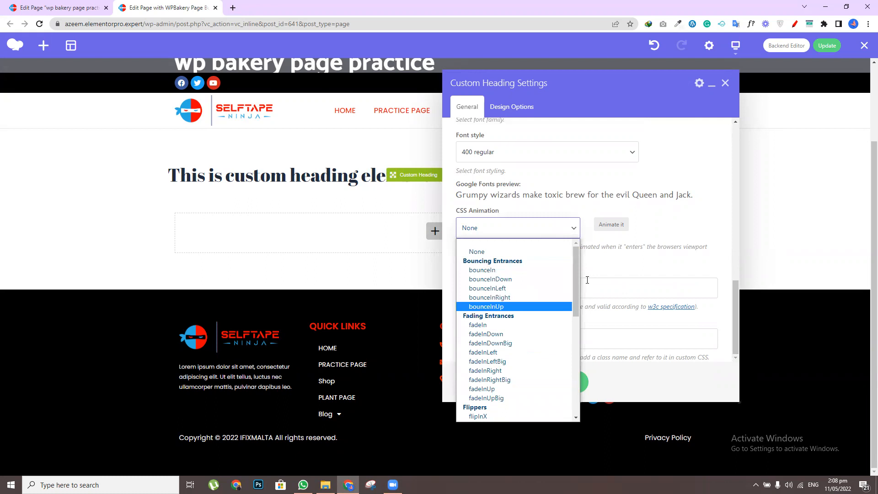
pyautogui.moveTo(576, 275); pyautogui.dragTo(577, 383)
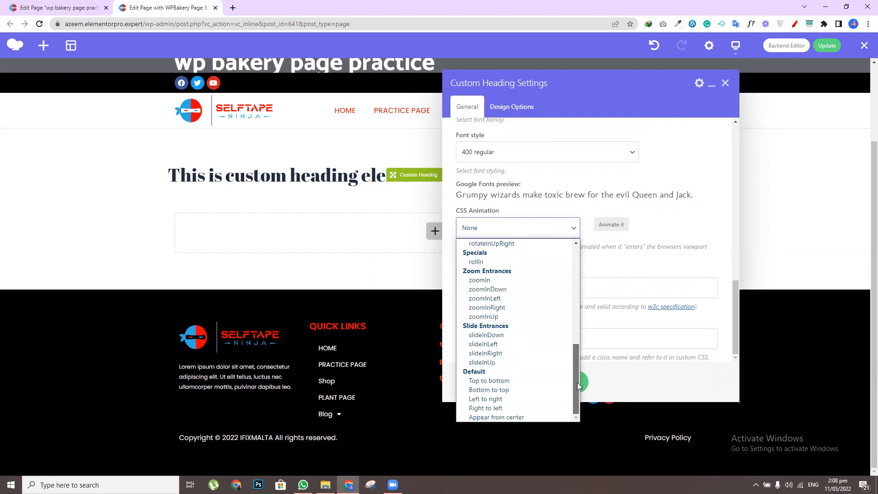
pyautogui.click(574, 229)
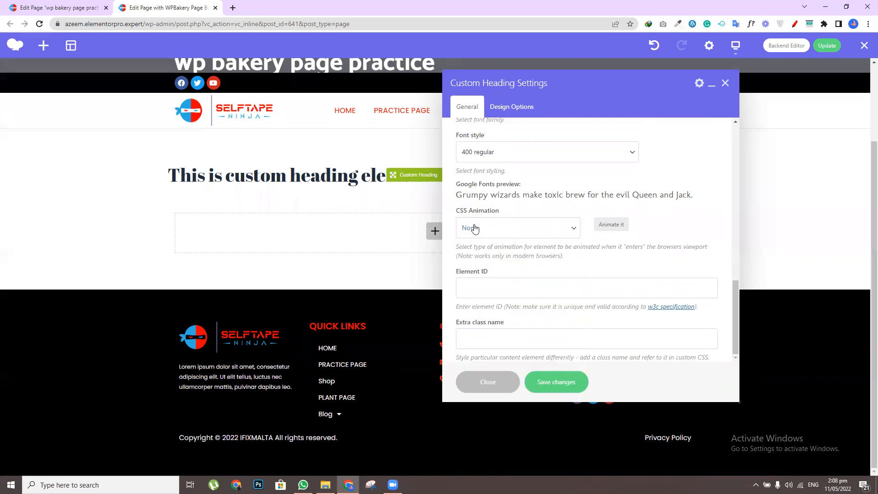
pyautogui.click(483, 283)
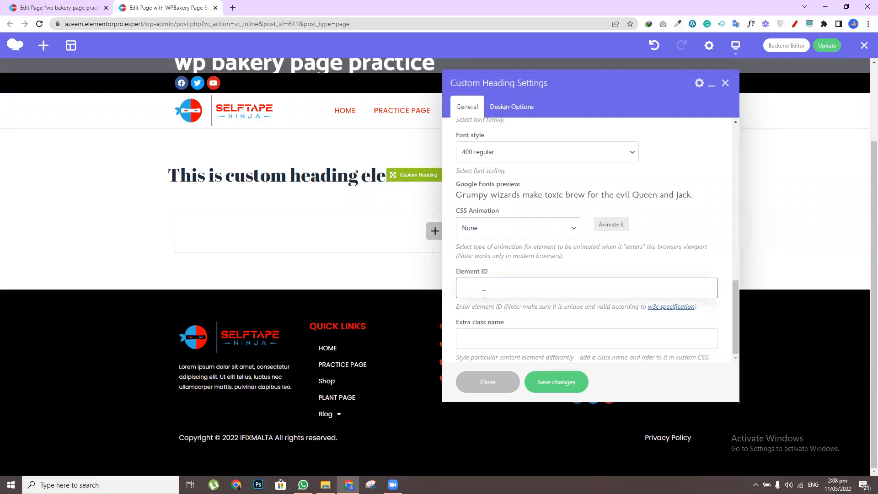
pyautogui.click(489, 344)
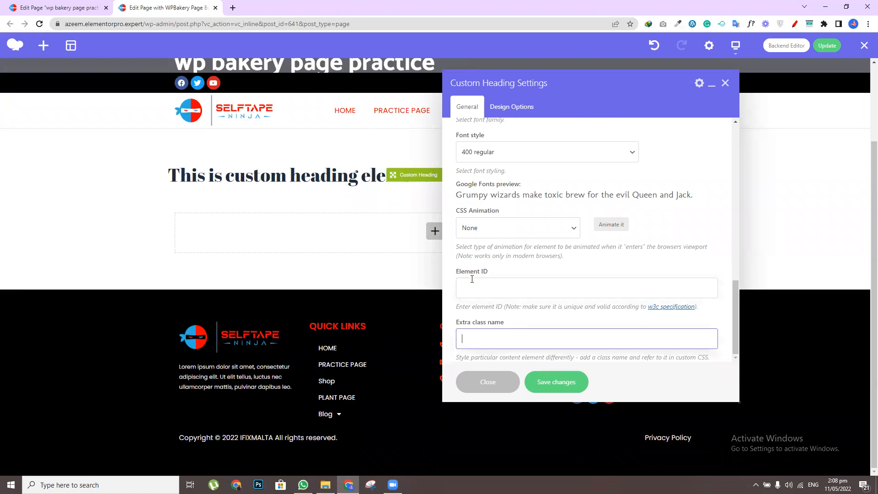
pyautogui.moveTo(735, 295); pyautogui.dragTo(727, 125)
pyautogui.click(519, 106)
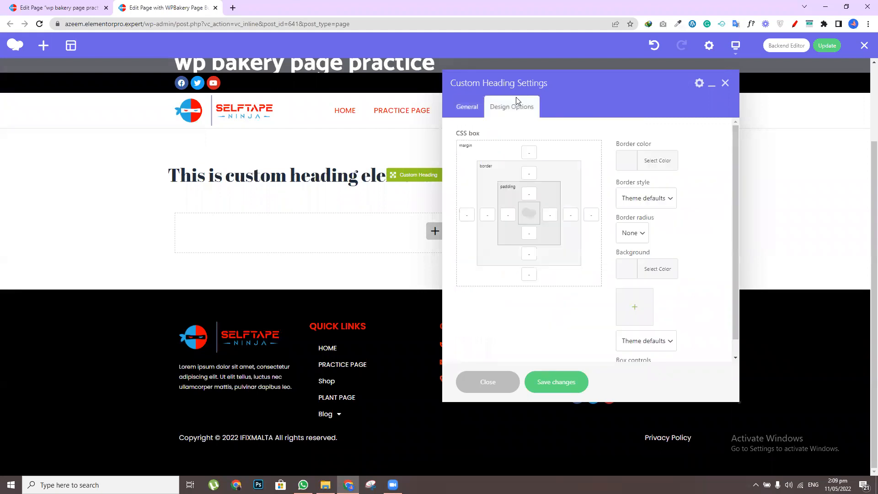
pyautogui.click(508, 214)
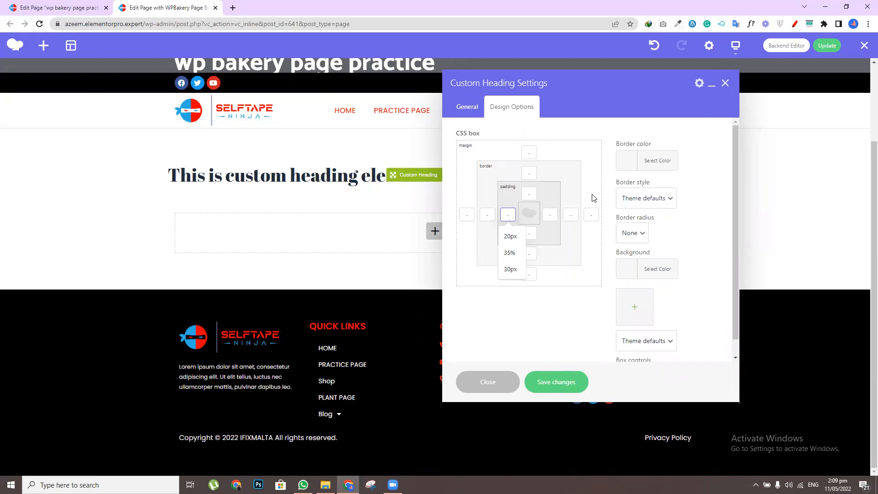
# Save and close the custom heading settings, dismiss the element hint, and update the page
pyautogui.click(559, 382)
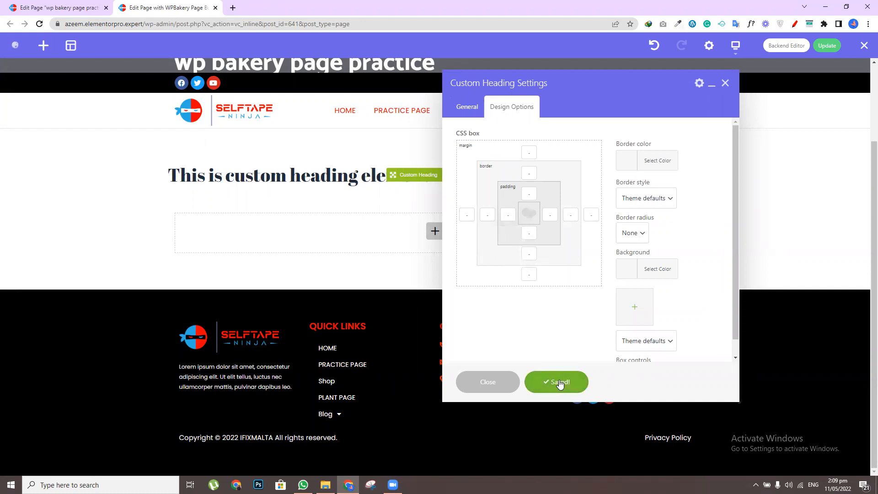
pyautogui.click(726, 84)
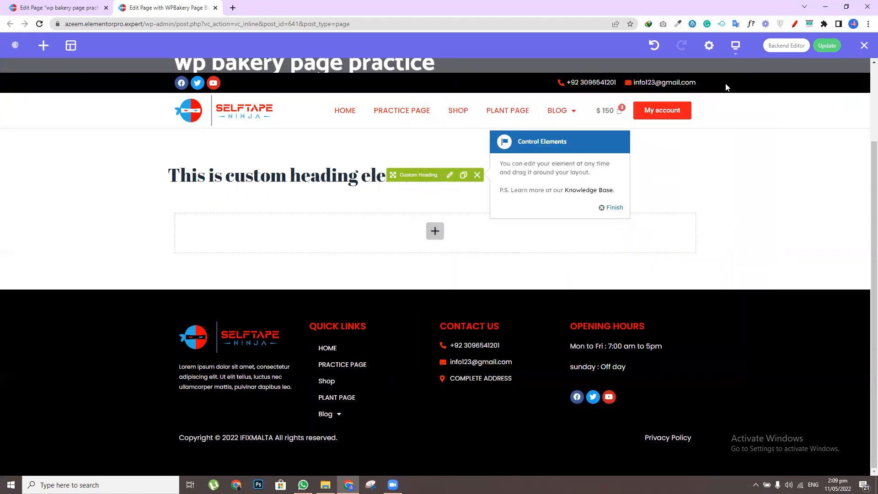
pyautogui.click(613, 208)
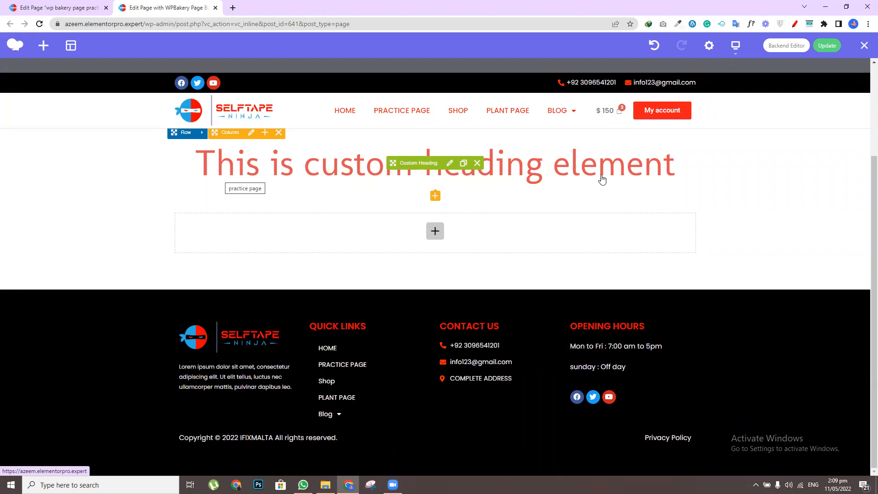
pyautogui.click(828, 47)
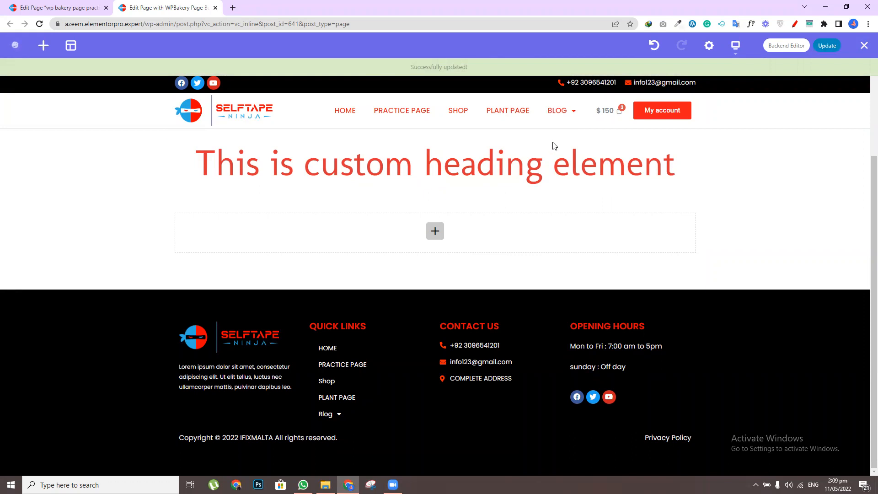
# Add a Single Image element below the heading using mt-sample-background.jpg from the media library
pyautogui.click(435, 197)
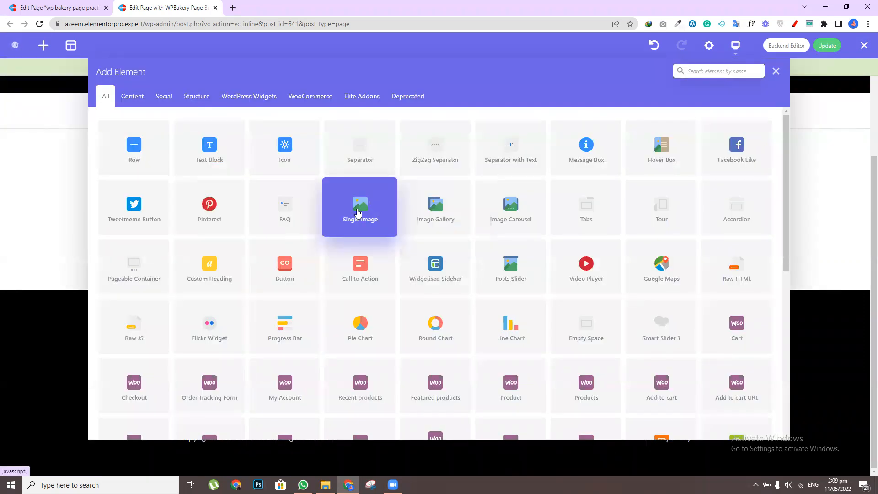
pyautogui.click(358, 213)
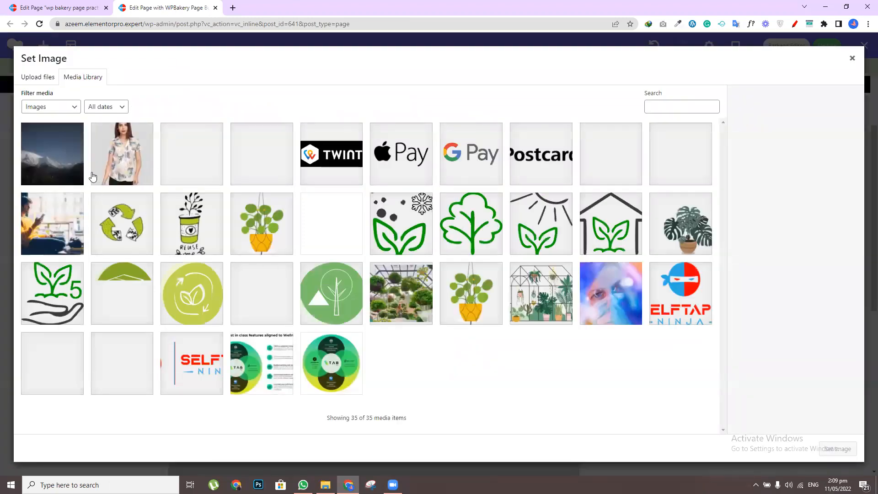
pyautogui.click(69, 170)
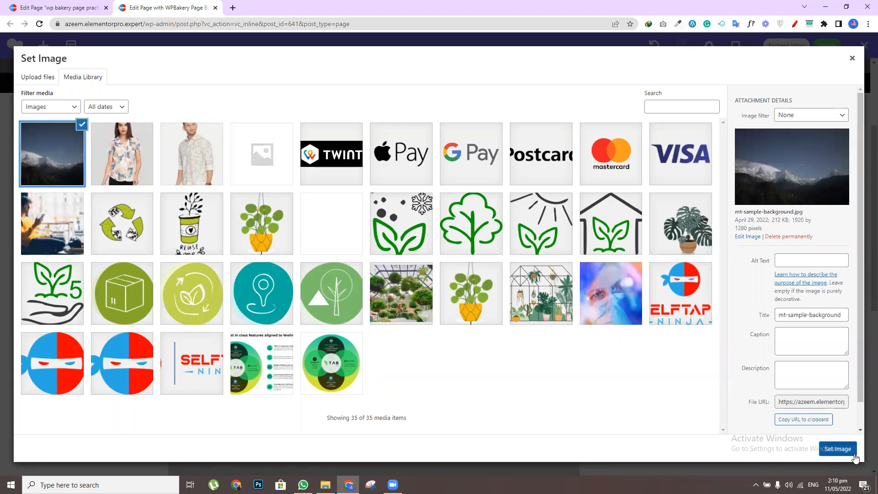
pyautogui.click(832, 449)
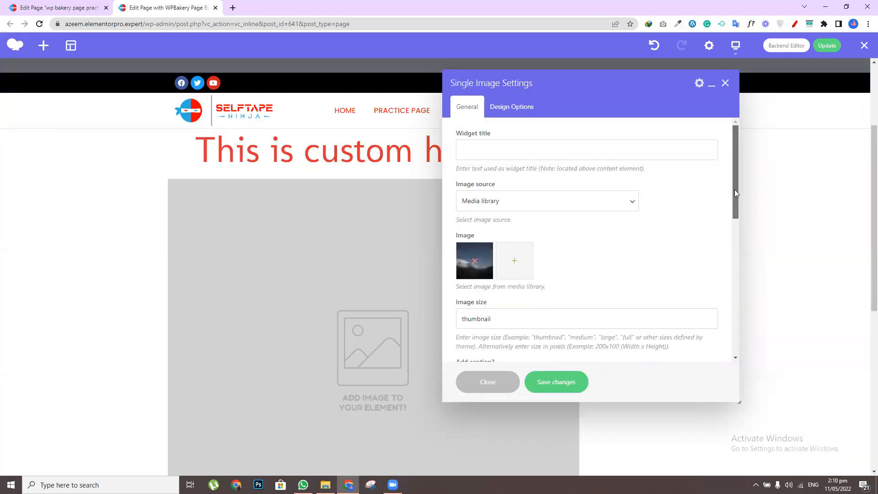
# Review the single image's size field, its pixel-size guidance and the image alignment setting
pyautogui.moveTo(736, 190); pyautogui.dragTo(737, 248)
pyautogui.click(512, 168)
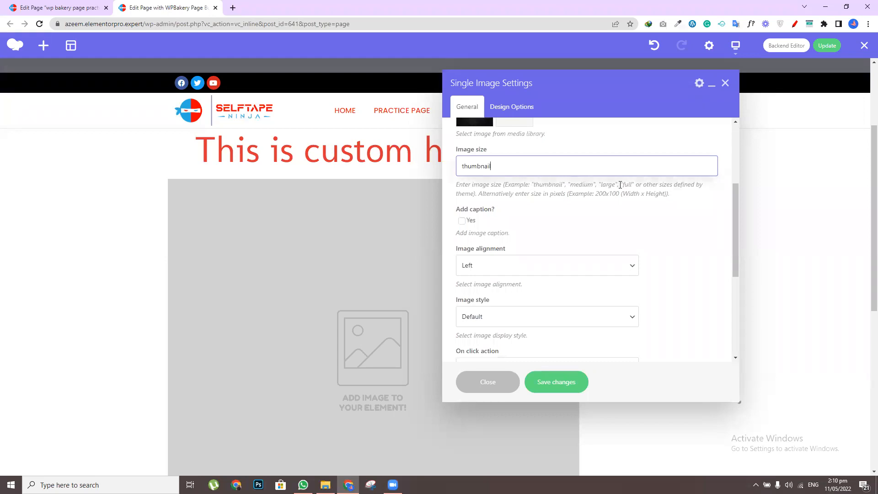
pyautogui.moveTo(598, 194); pyautogui.dragTo(682, 196)
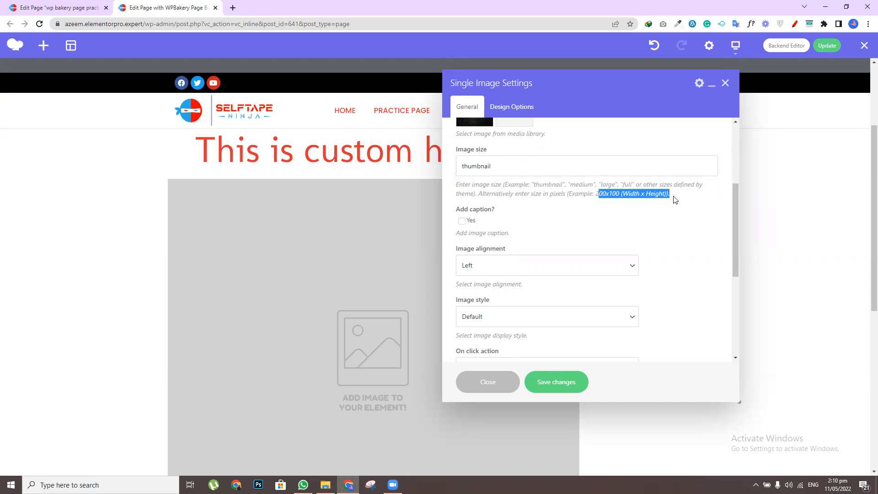
pyautogui.moveTo(597, 192); pyautogui.dragTo(673, 195)
pyautogui.click(513, 268)
pyautogui.click(515, 269)
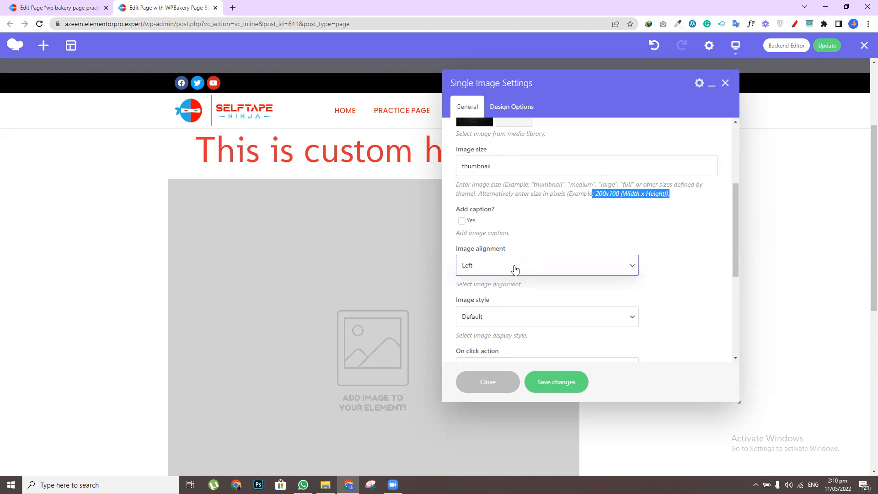
# Set the single image's display style to Circle
pyautogui.click(530, 319)
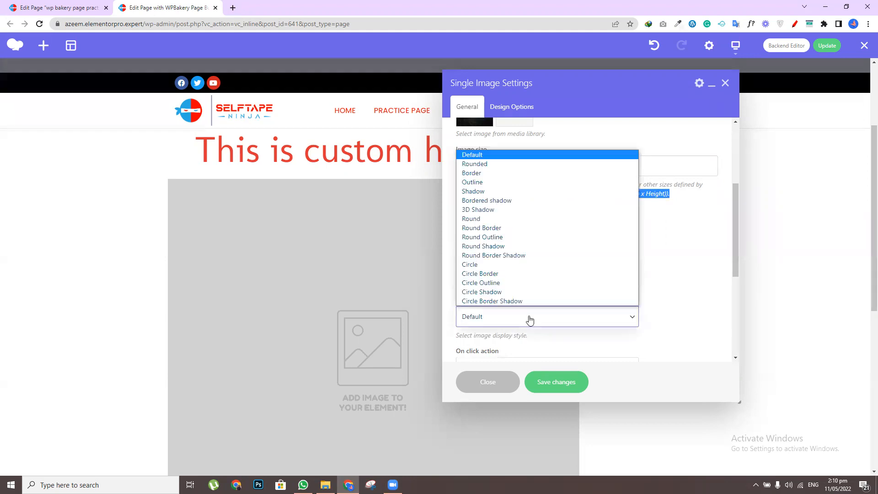
pyautogui.click(467, 266)
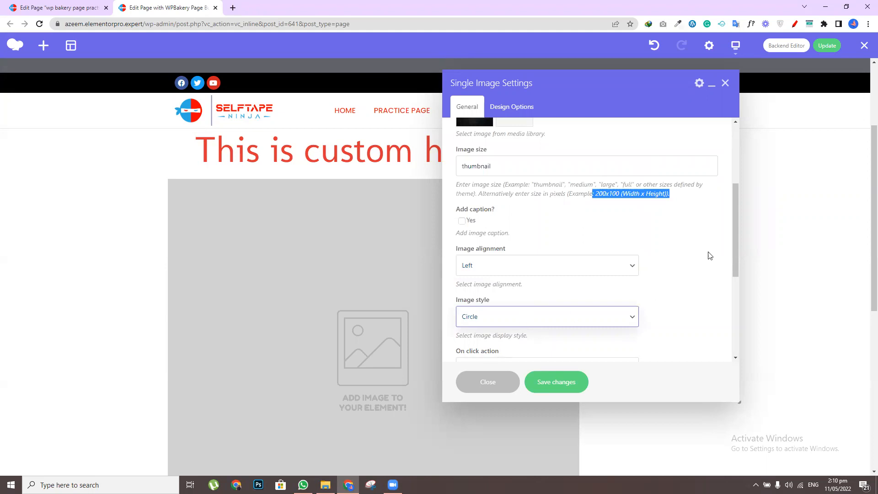
pyautogui.moveTo(735, 251); pyautogui.dragTo(737, 339)
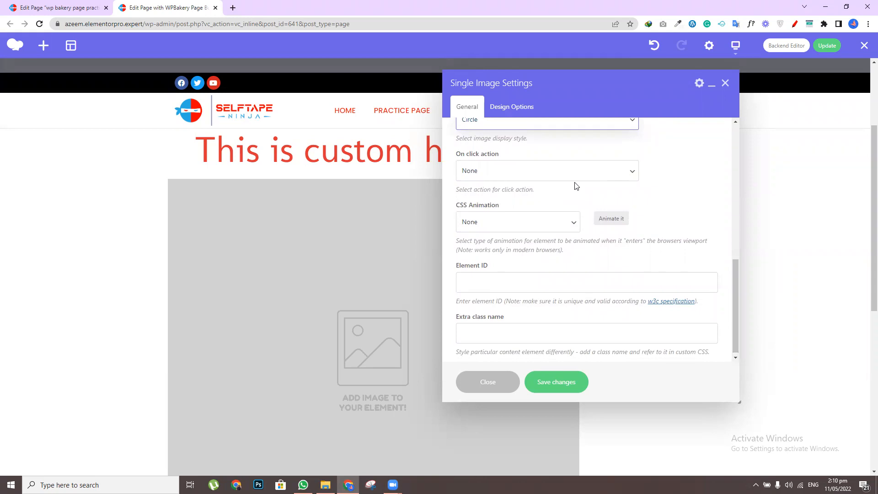
# Set the single image's border radius to 10px in its design options and save the changes
pyautogui.click(562, 228)
pyautogui.click(562, 228)
pyautogui.moveTo(735, 289); pyautogui.dragTo(729, 106)
pyautogui.click(521, 114)
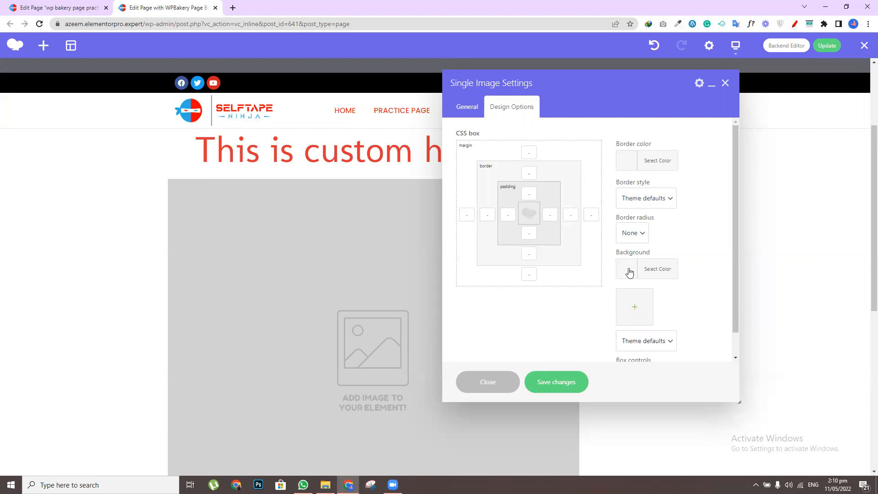
pyautogui.click(633, 233)
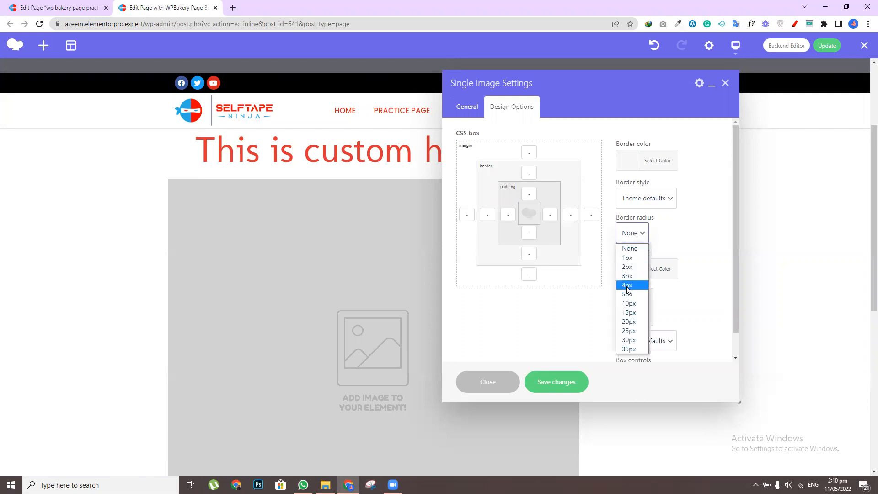
pyautogui.click(629, 303)
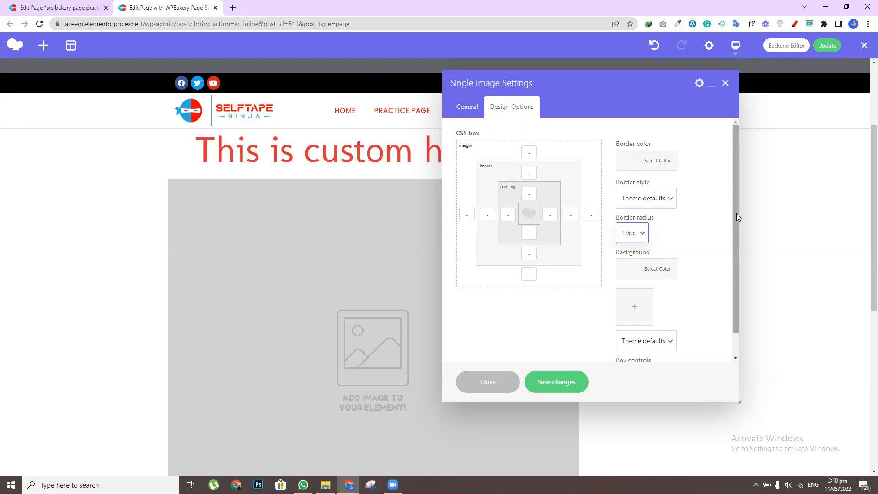
pyautogui.scroll(-1, 736, 213)
pyautogui.click(574, 388)
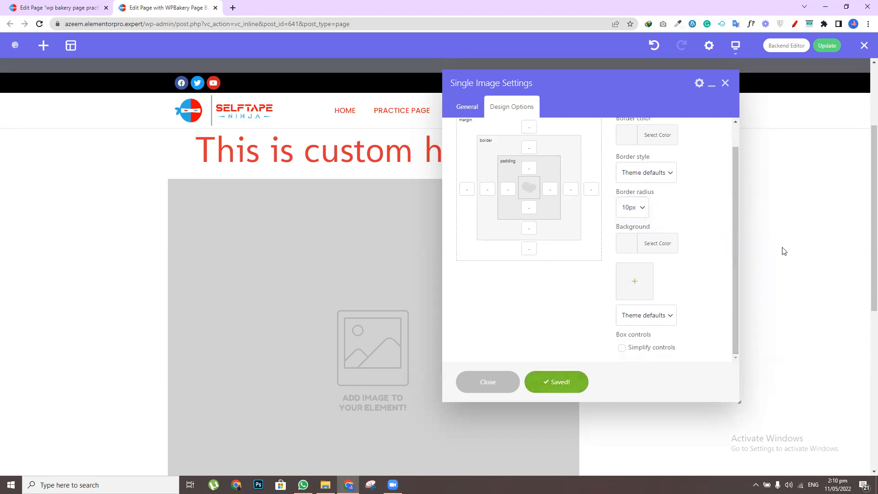
# Close the single image settings, check the circular image on the page, and update the page
pyautogui.click(725, 83)
pyautogui.scroll(-1, 148, 210)
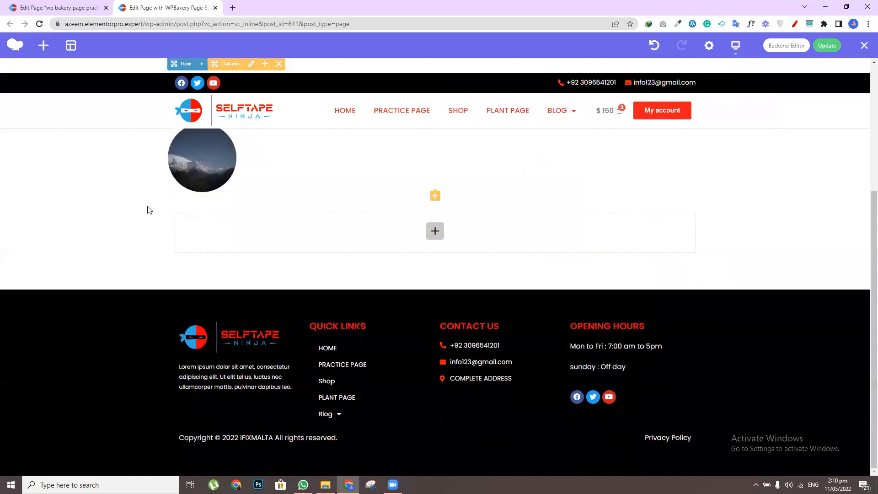
pyautogui.scroll(3, 862, 181)
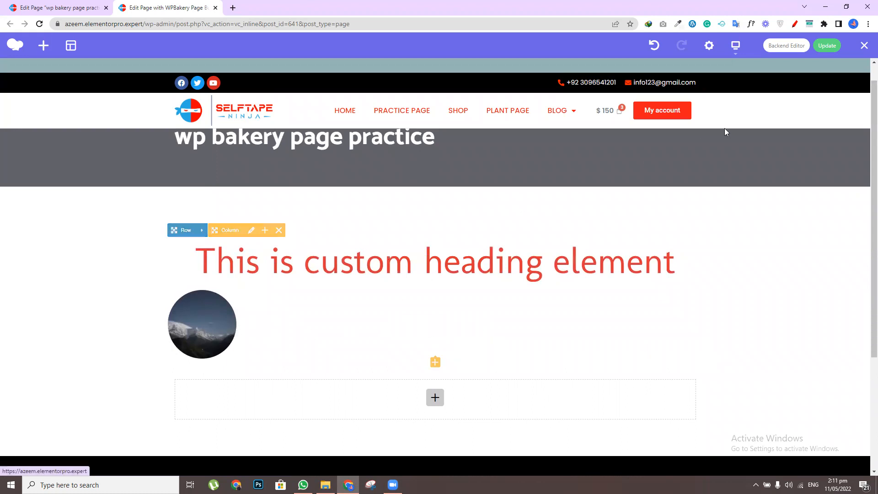
pyautogui.click(826, 46)
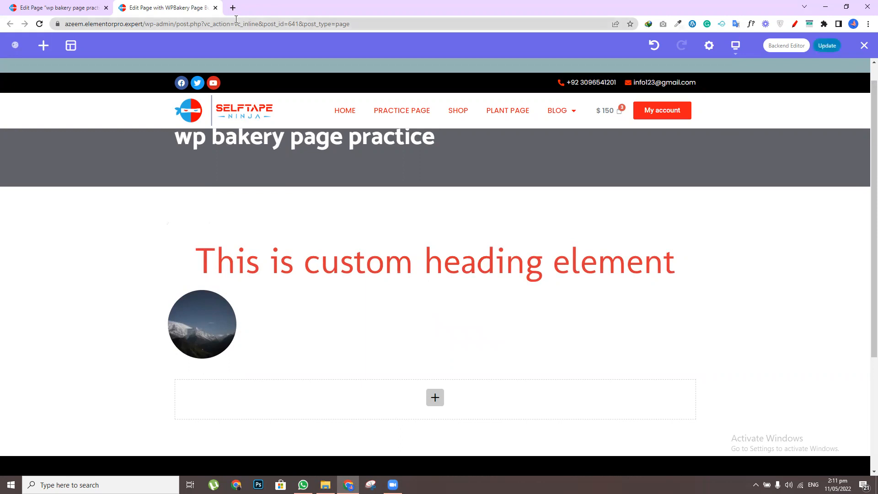
# Reload the WordPress edit screen of the wp bakery page practice page and open it in the Backend Editor
pyautogui.click(94, 6)
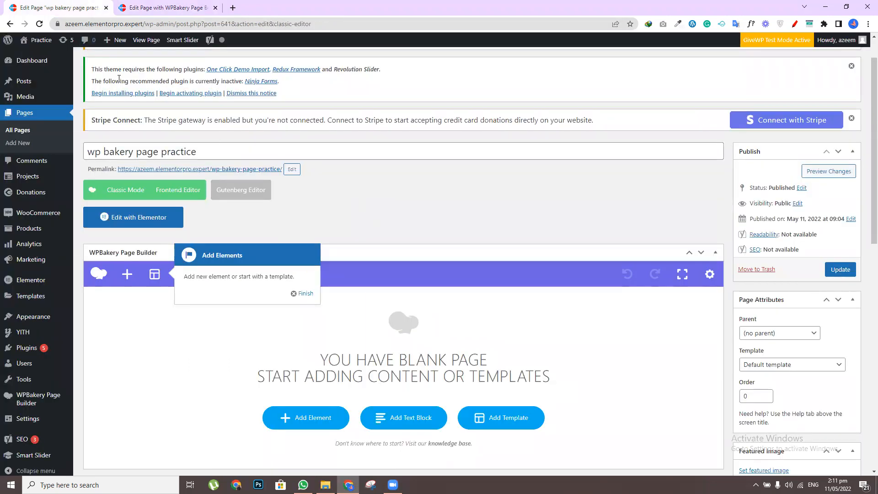
pyautogui.click(39, 25)
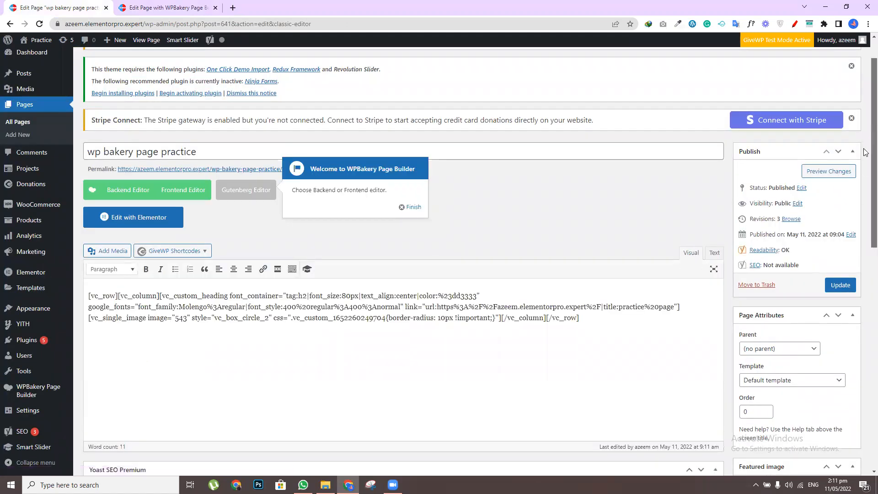
pyautogui.scroll(-2, 866, 153)
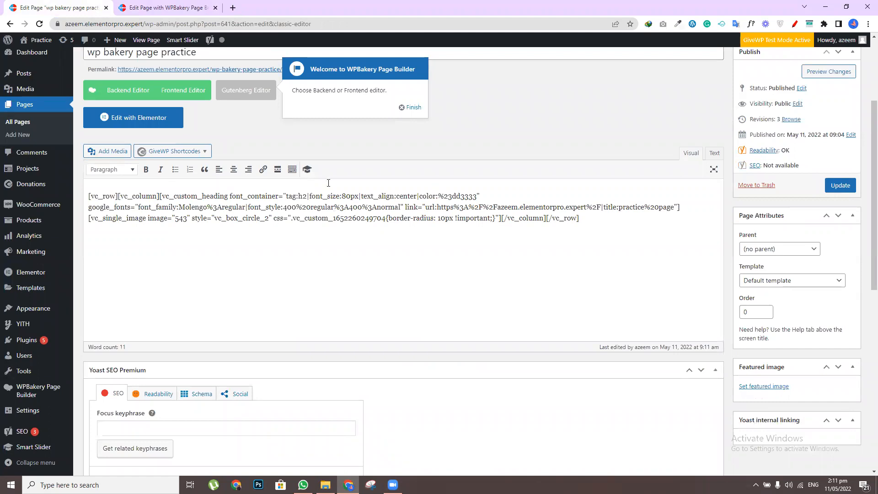
pyautogui.scroll(1, 866, 180)
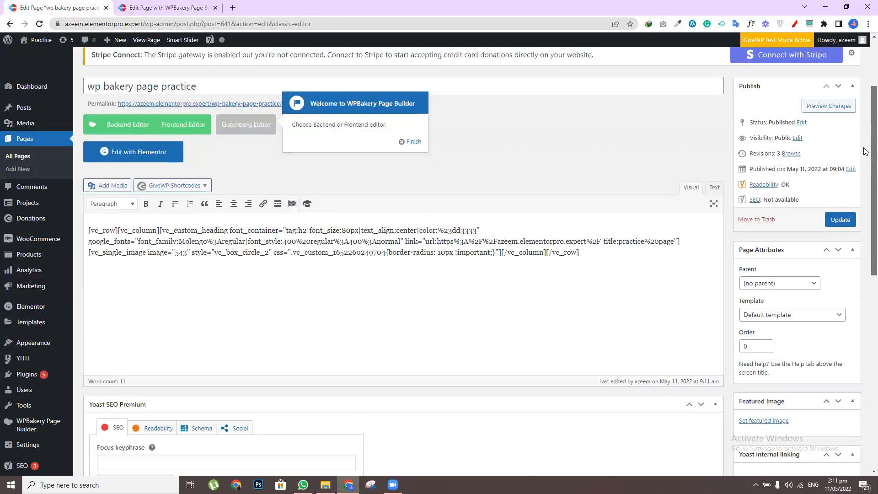
pyautogui.click(123, 160)
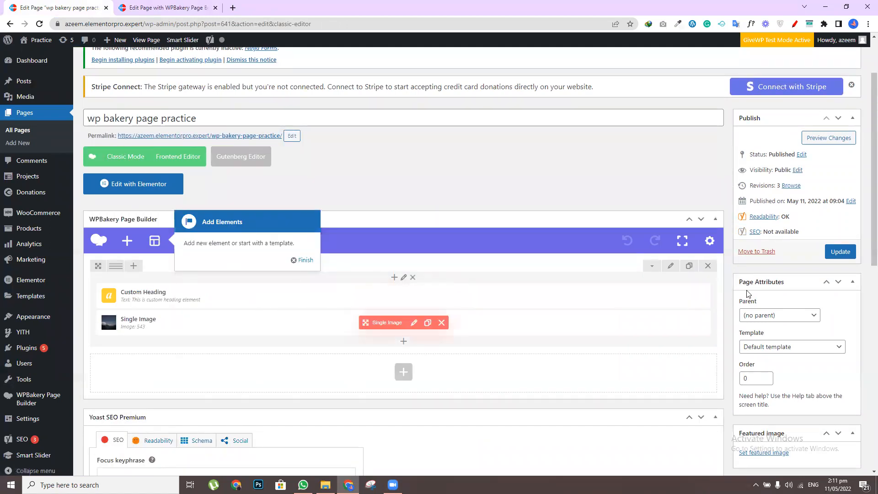
# Dismiss the Add Elements hint and add a new Row below the row with the heading and image
pyautogui.scroll(-2, 864, 183)
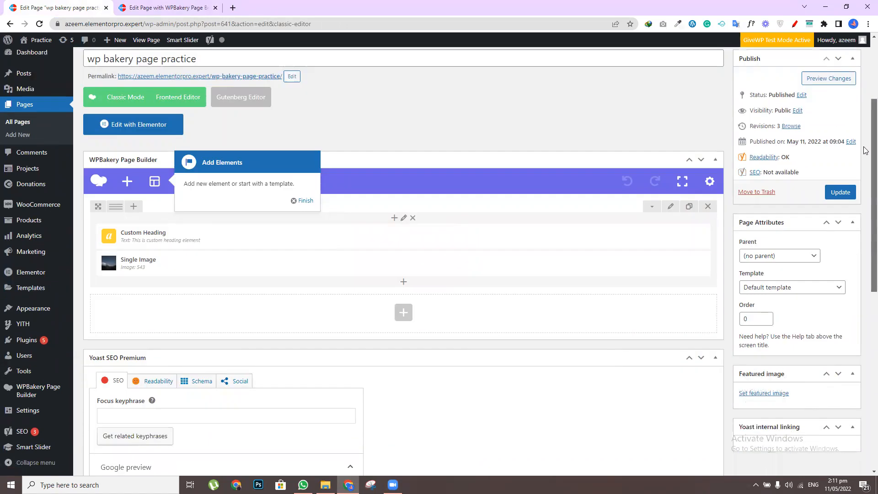
pyautogui.click(303, 164)
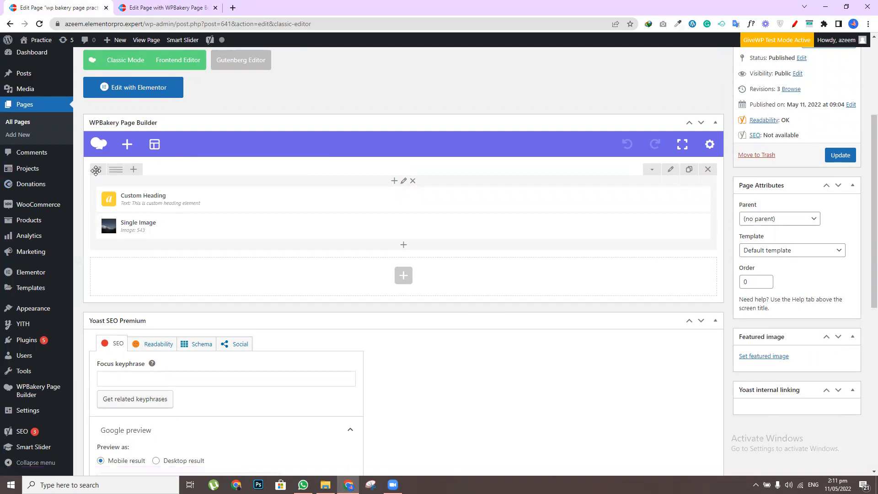
pyautogui.moveTo(95, 170)
pyautogui.mouseDown()
pyautogui.moveTo(97, 204)
pyautogui.moveTo(98, 164)
pyautogui.mouseUp()
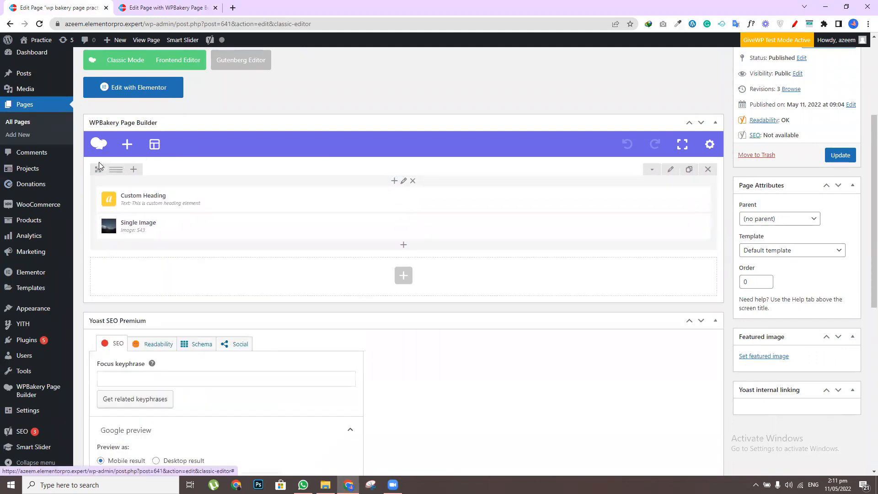
pyautogui.click(404, 277)
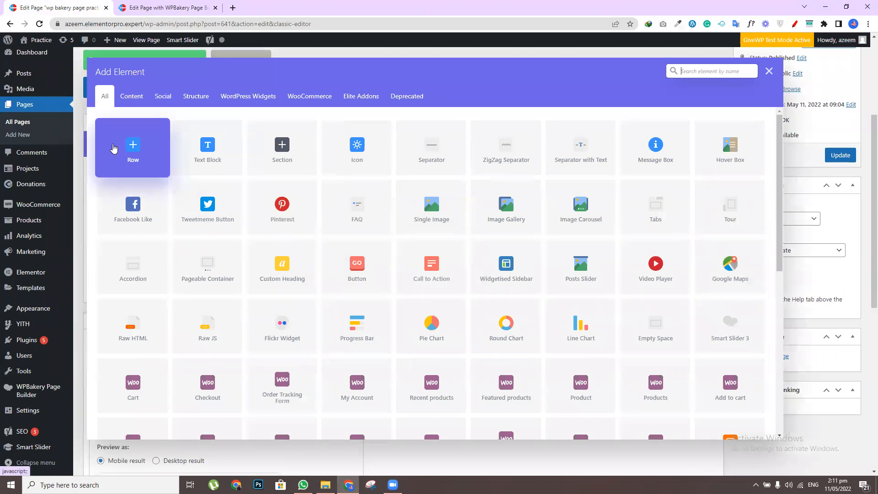
pyautogui.click(130, 146)
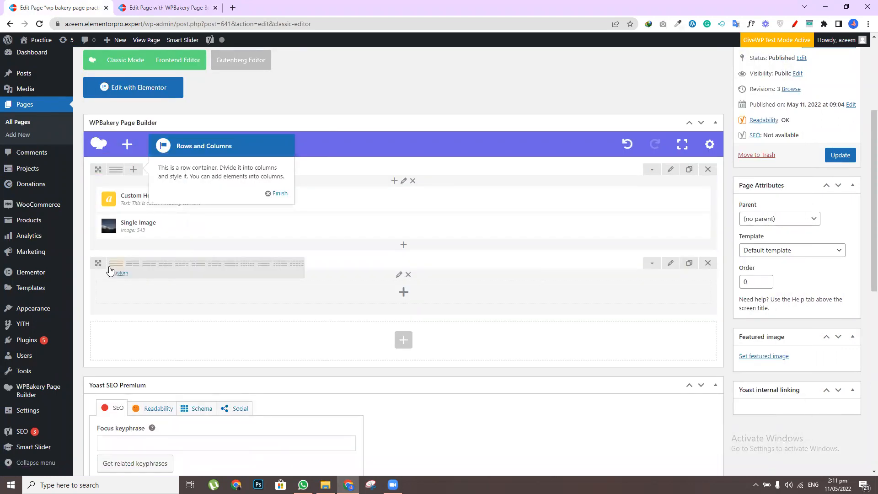
# Divide the new empty row into two equal columns
pyautogui.moveTo(117, 269)
pyautogui.click(122, 269)
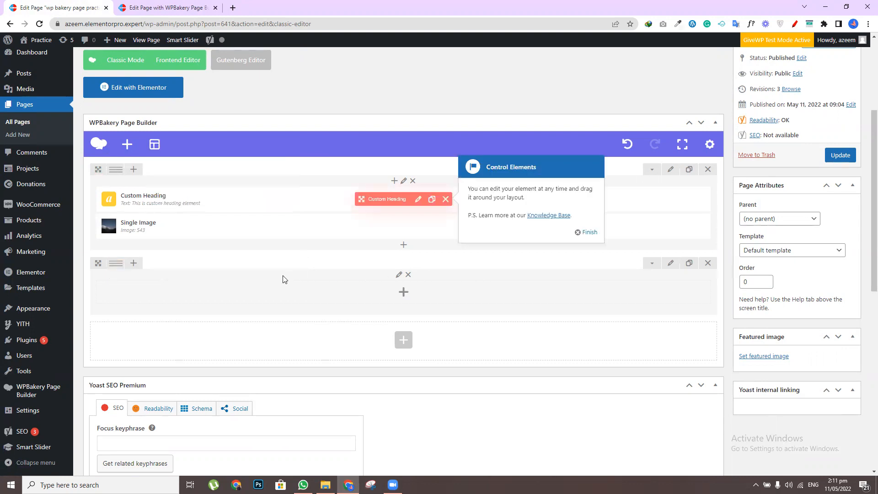
pyautogui.moveTo(118, 271)
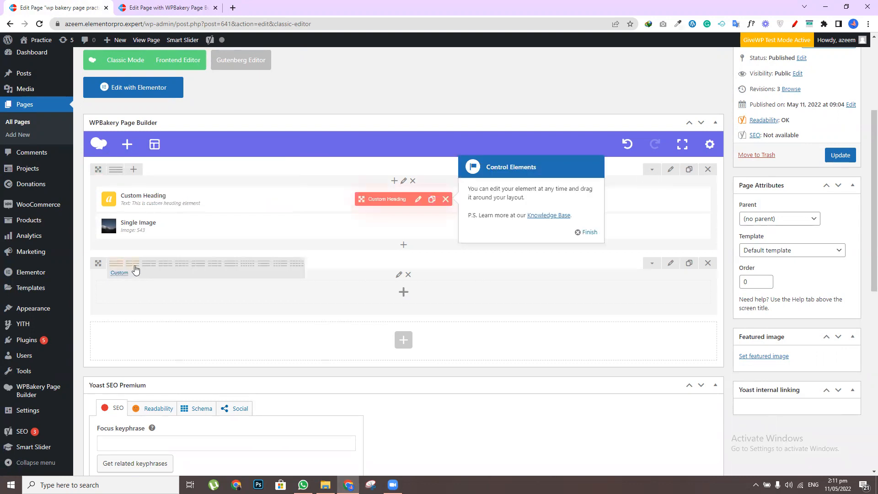
pyautogui.click(136, 269)
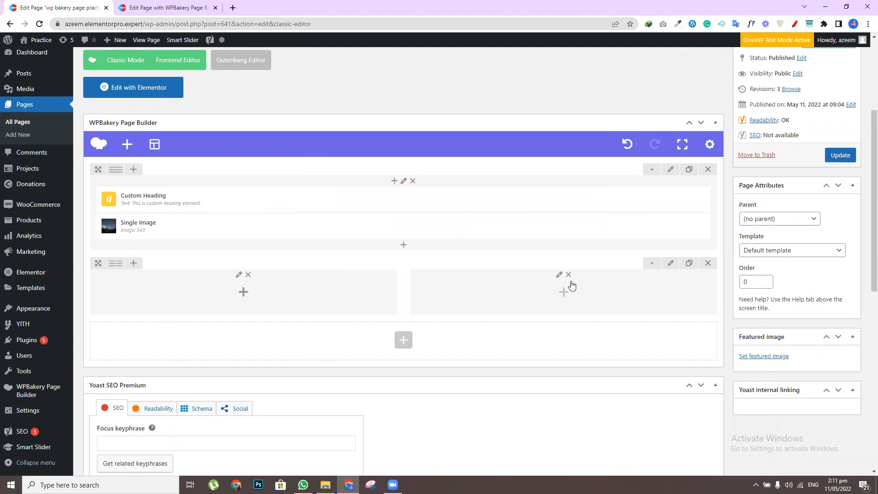
# Add a Single Image element using header-1.png to the new row's first column and save it
pyautogui.click(243, 293)
pyautogui.click(356, 201)
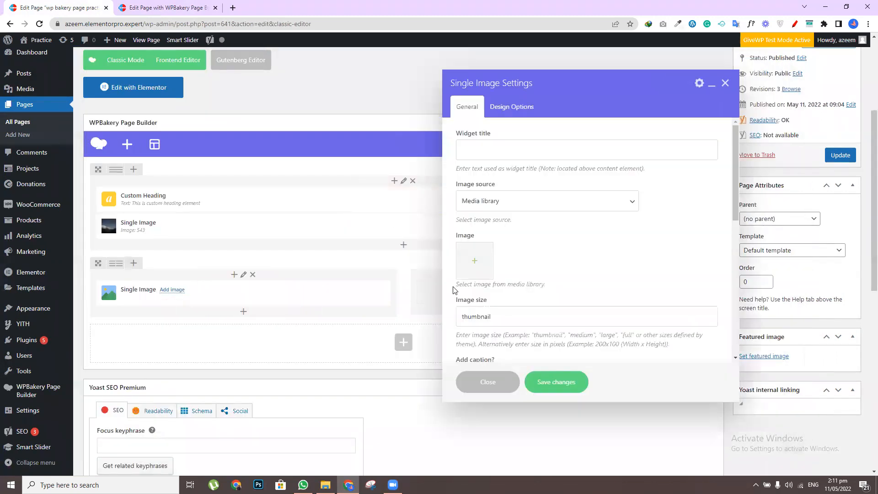
pyautogui.click(476, 261)
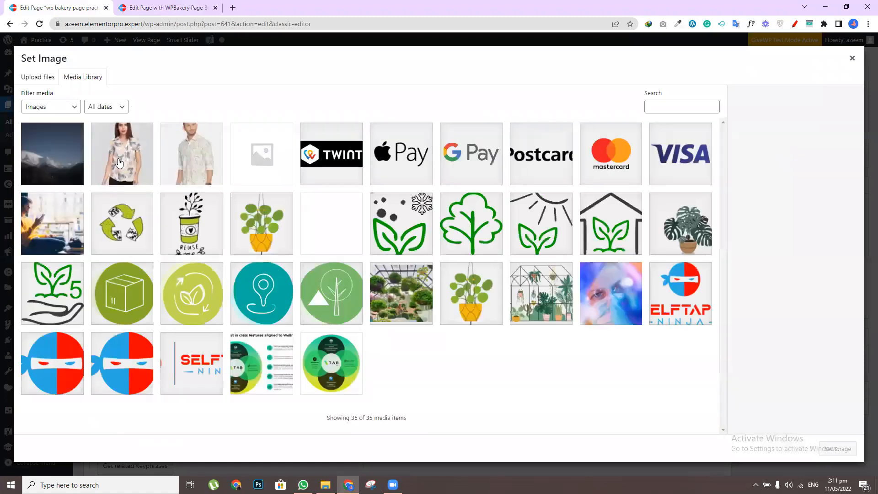
pyautogui.click(398, 295)
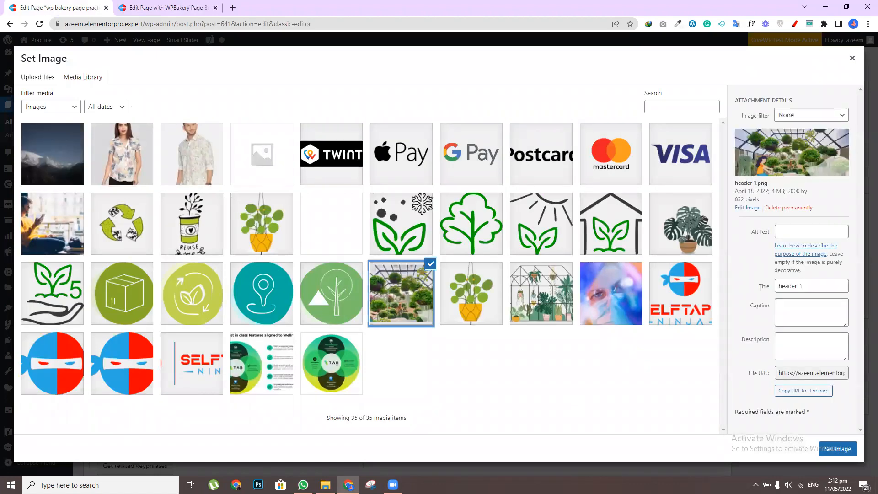
pyautogui.click(822, 445)
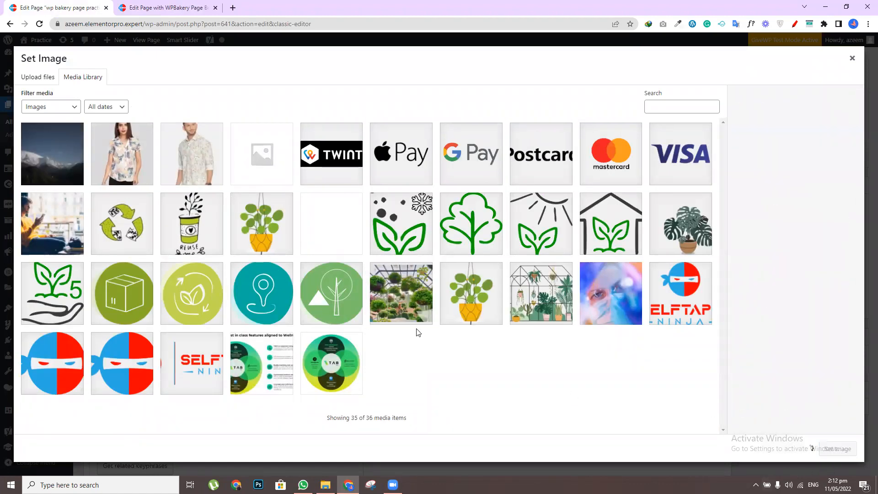
pyautogui.click(557, 382)
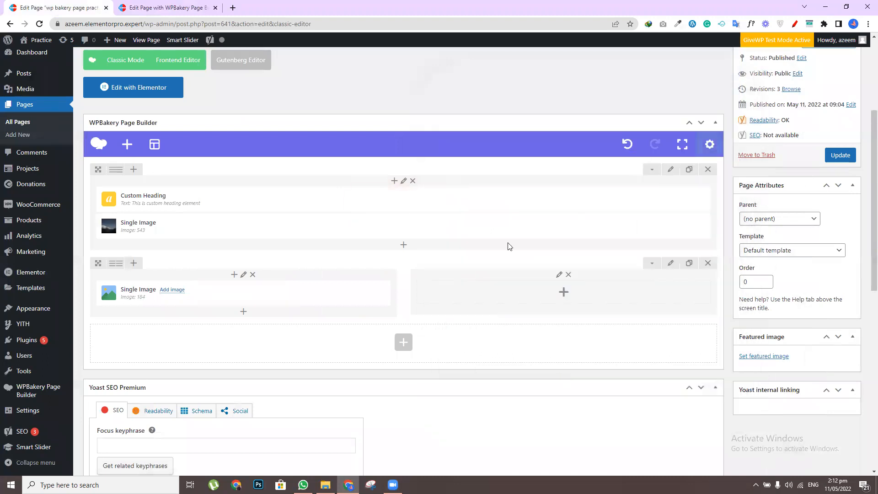
# Add a Text Block with its default placeholder text to the new row's second column and save it
pyautogui.click(565, 292)
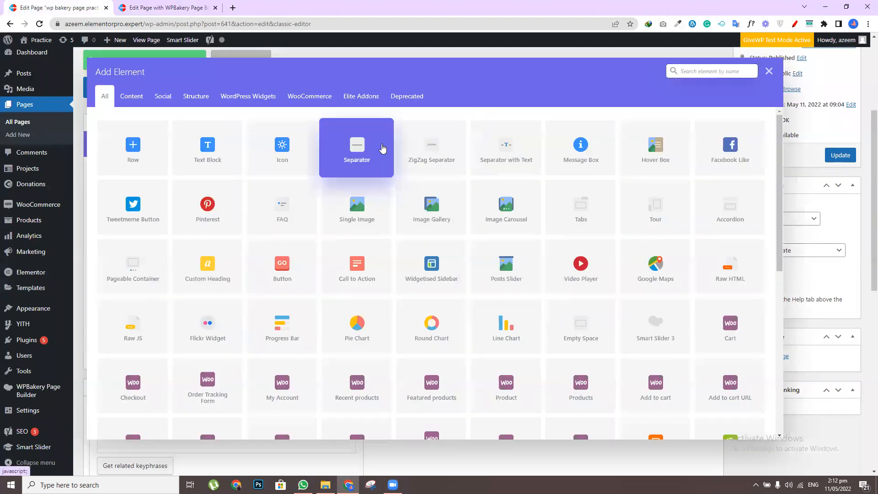
pyautogui.click(713, 75)
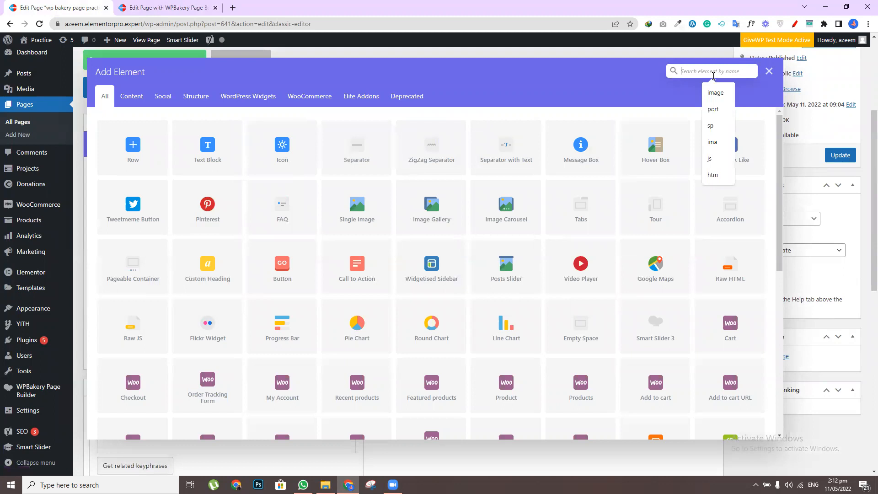
pyautogui.click(239, 151)
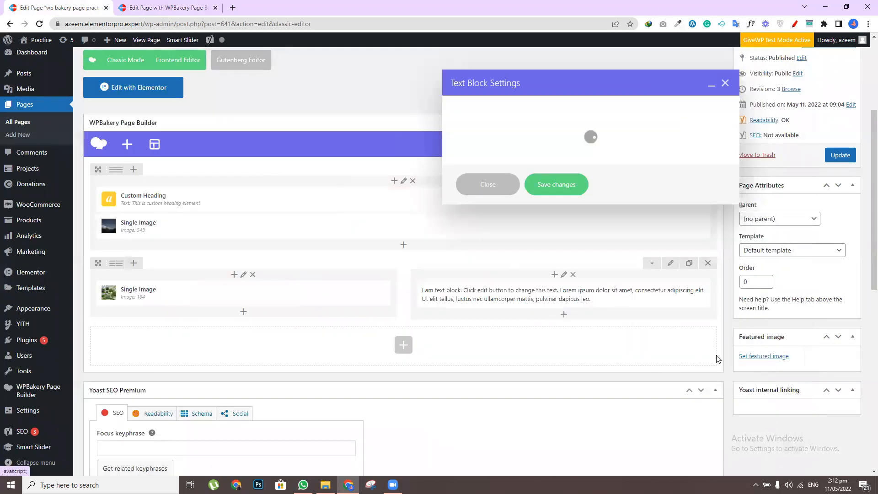
pyautogui.click(544, 211)
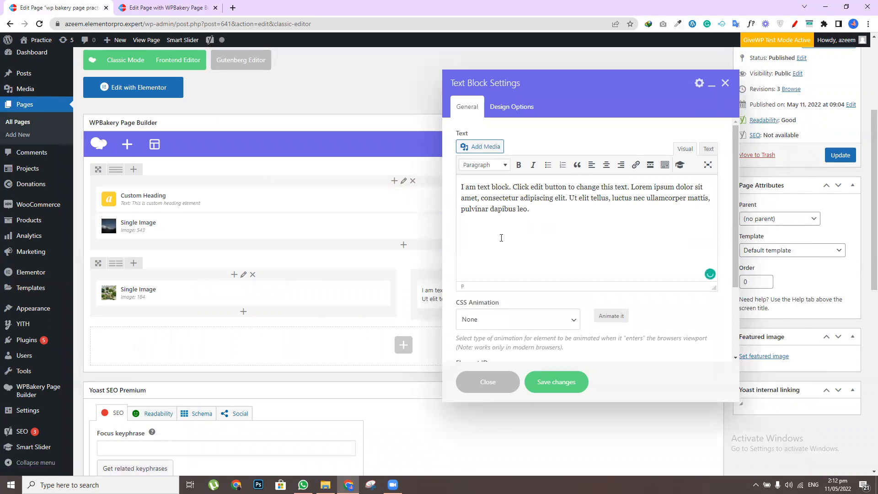
pyautogui.click(572, 382)
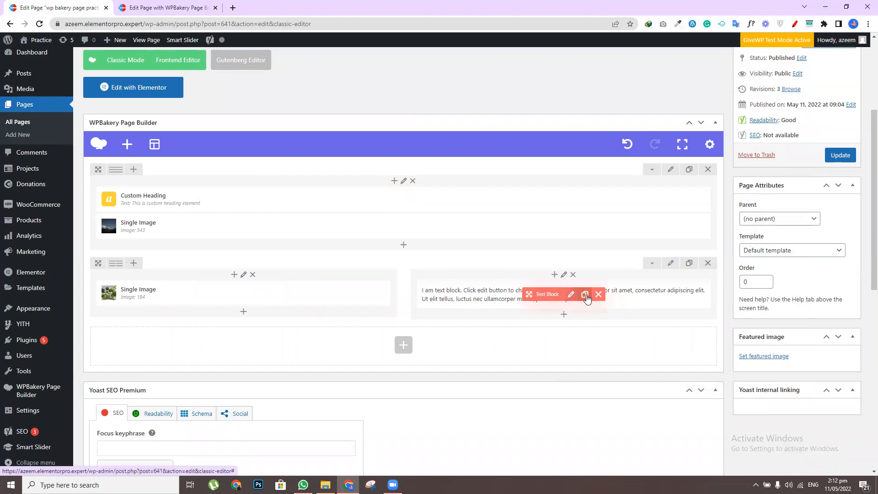
# Find the Custom Heading element by searching for "head", add it below the text block, and set its text to "2nd heading"
pyautogui.click(564, 316)
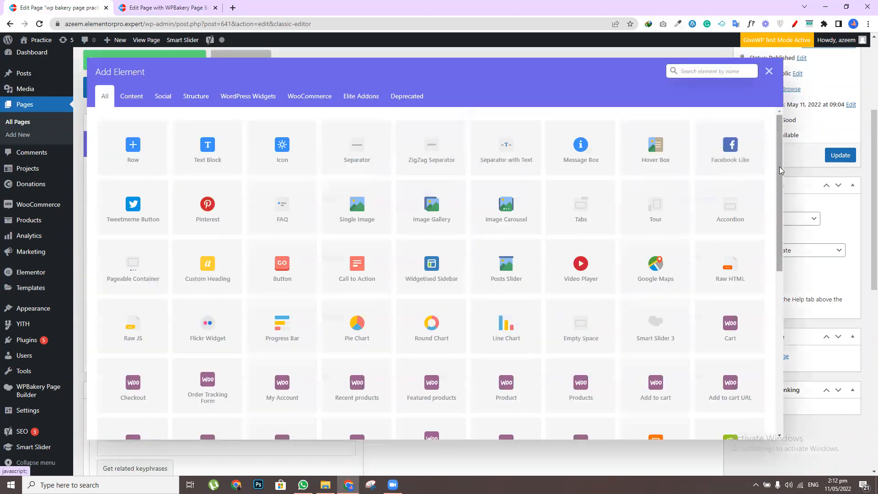
pyautogui.moveTo(779, 160); pyautogui.dragTo(791, 339)
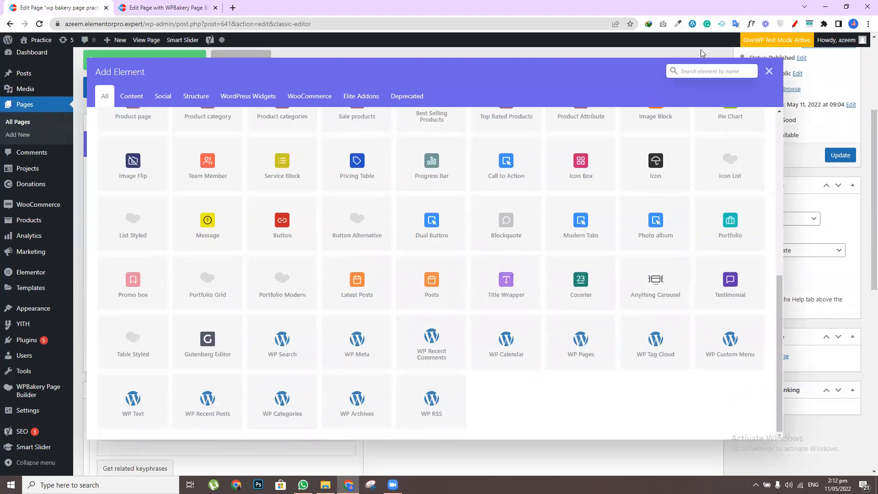
pyautogui.click(701, 68)
pyautogui.write('head')
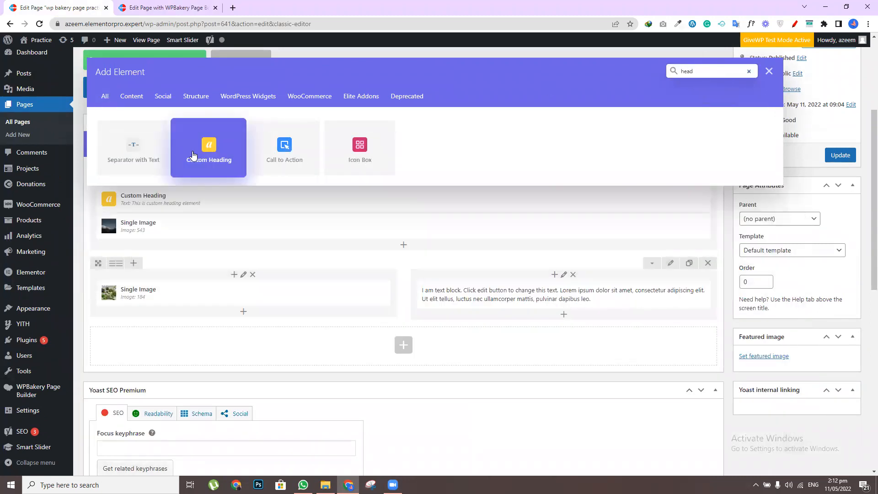
pyautogui.click(192, 154)
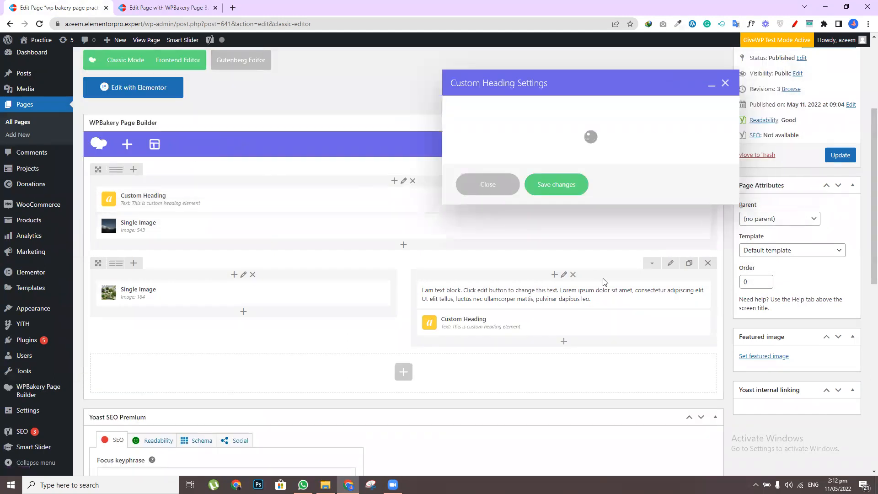
pyautogui.moveTo(562, 206); pyautogui.dragTo(446, 204)
pyautogui.write('2nd heading')
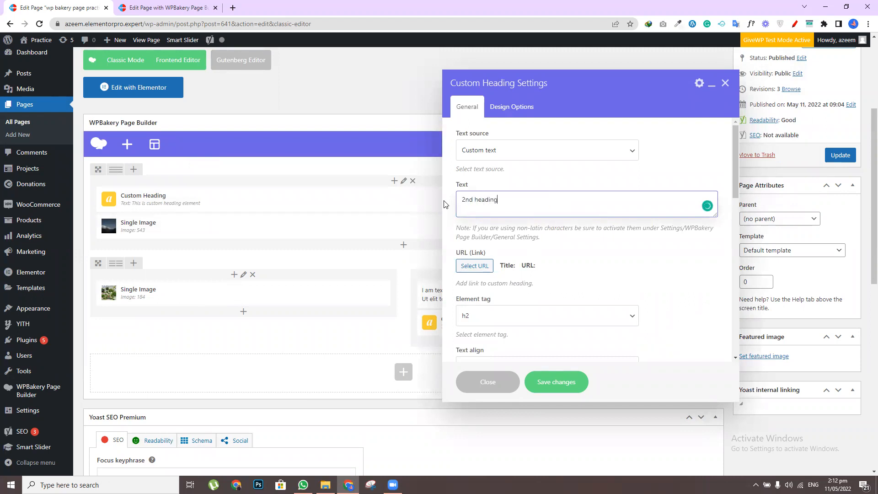
# Save the "2nd heading" element and move it above the text block in the second column
pyautogui.click(559, 387)
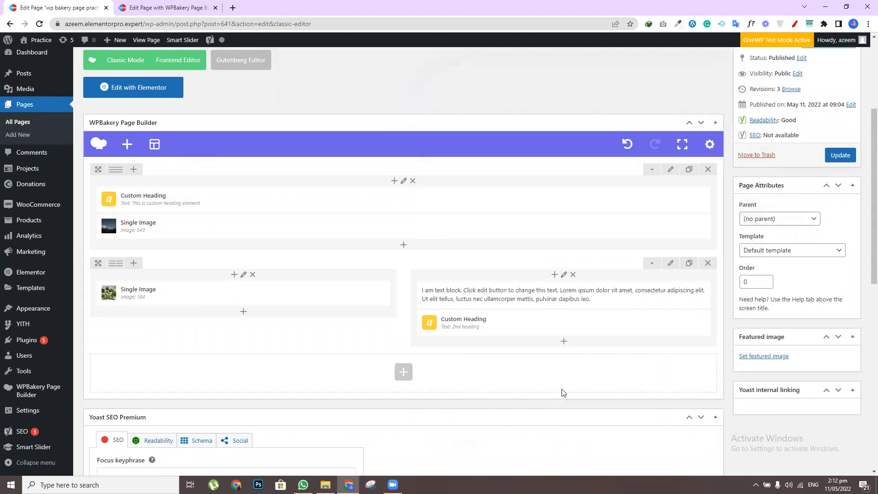
pyautogui.moveTo(561, 330)
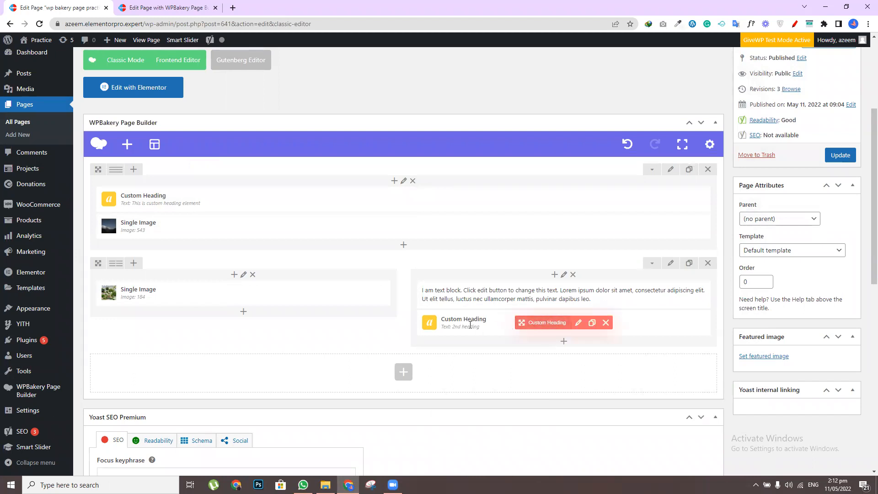
pyautogui.moveTo(471, 309); pyautogui.dragTo(468, 286)
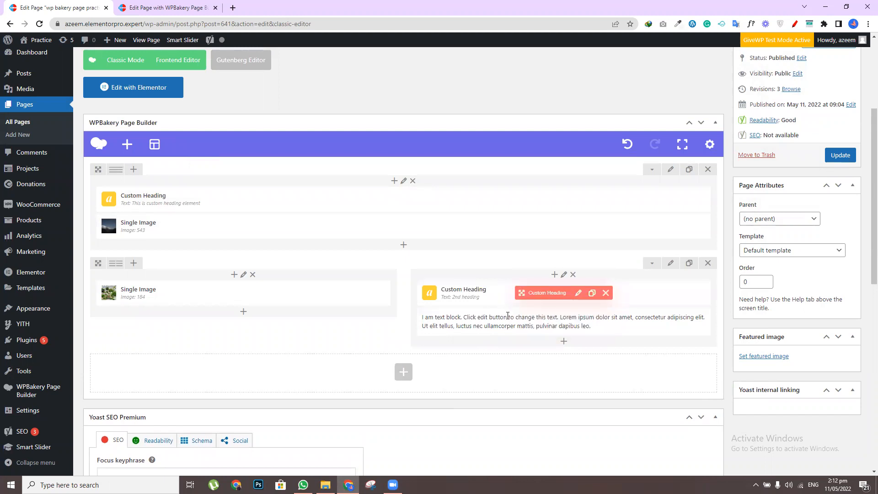
# Find the Button element by searching for "butto" and add the red-icon version below the text block
pyautogui.click(564, 342)
pyautogui.click(714, 70)
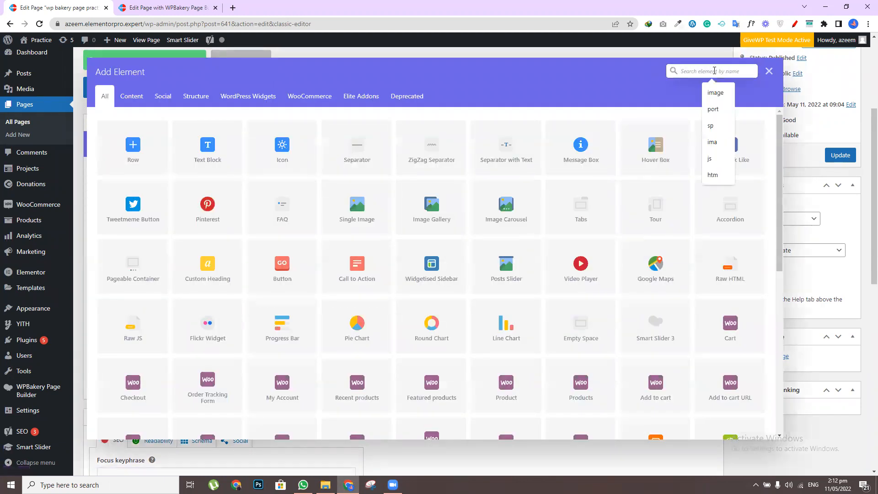
pyautogui.write('butto')
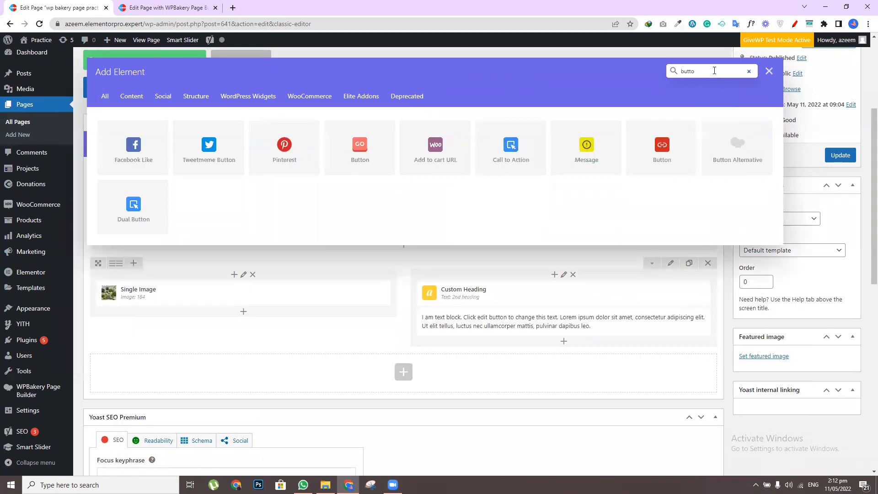
pyautogui.click(677, 150)
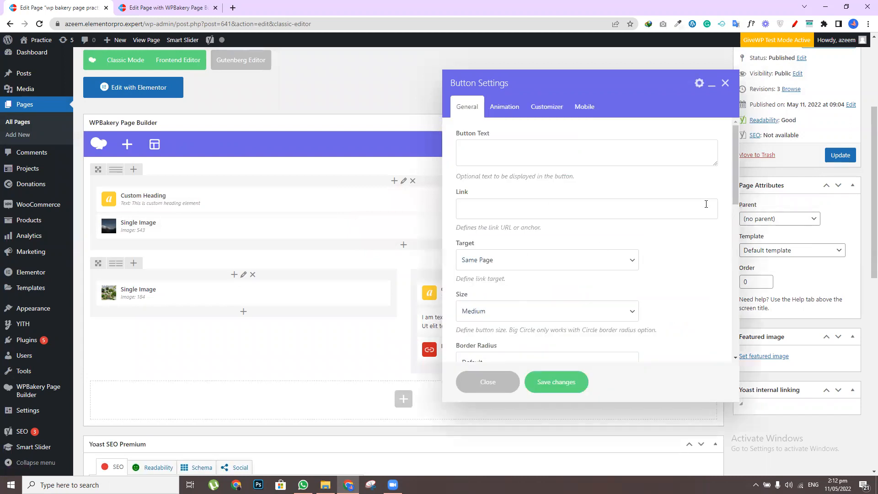
# Set the button's text to "Know More" and its link to "#"
pyautogui.moveTo(737, 163); pyautogui.dragTo(478, 146)
pyautogui.click(475, 146)
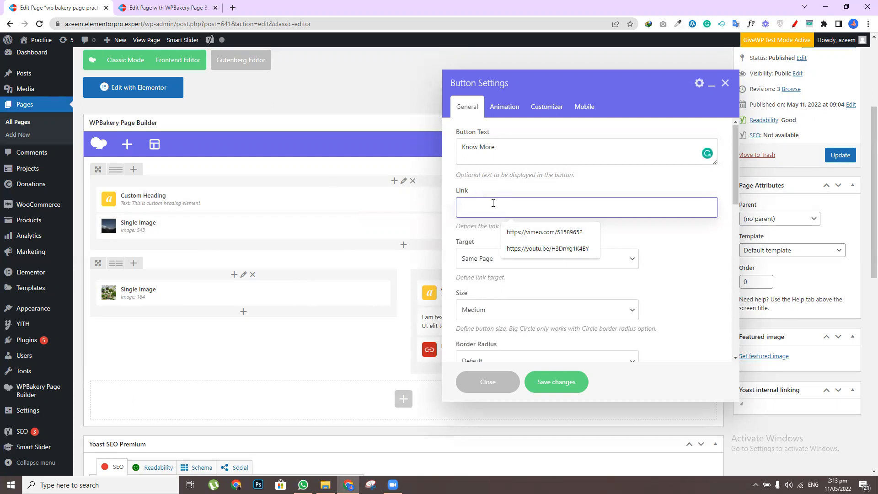
pyautogui.click(677, 262)
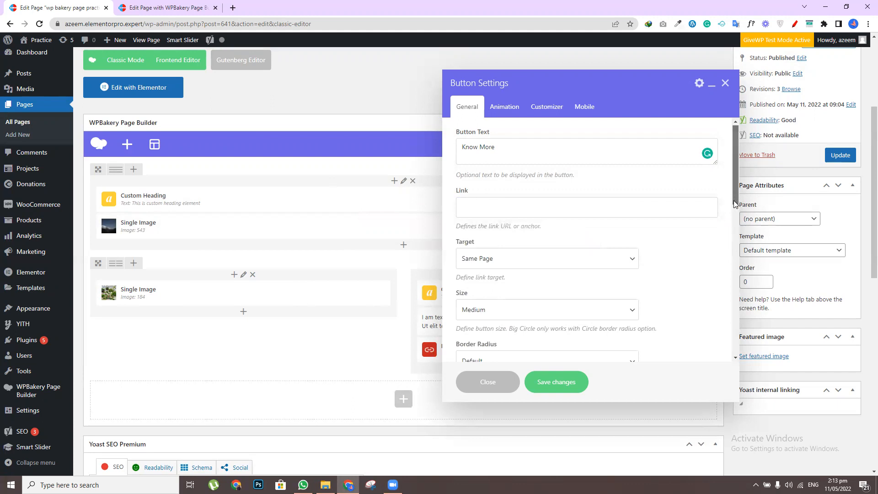
pyautogui.scroll(-1, 735, 196)
pyautogui.click(518, 193)
pyautogui.write('#')
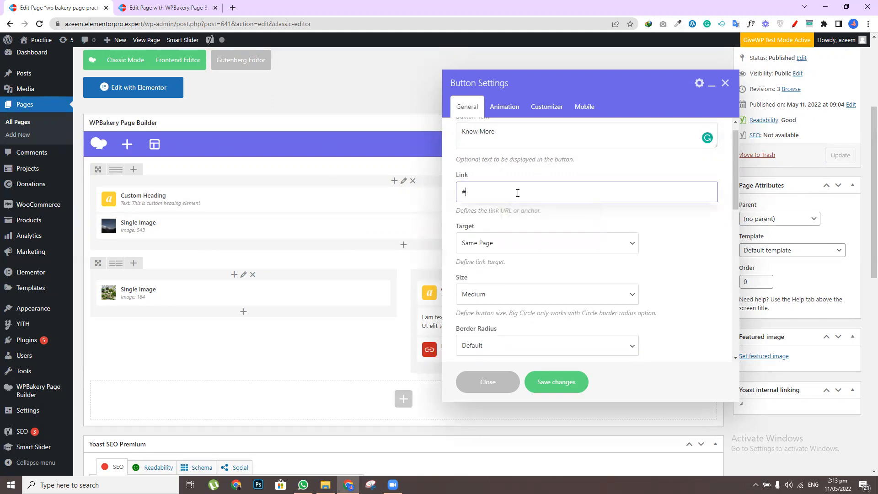
# Keep the button's link target as Same Page and choose Medium as its size
pyautogui.click(541, 245)
pyautogui.click(542, 245)
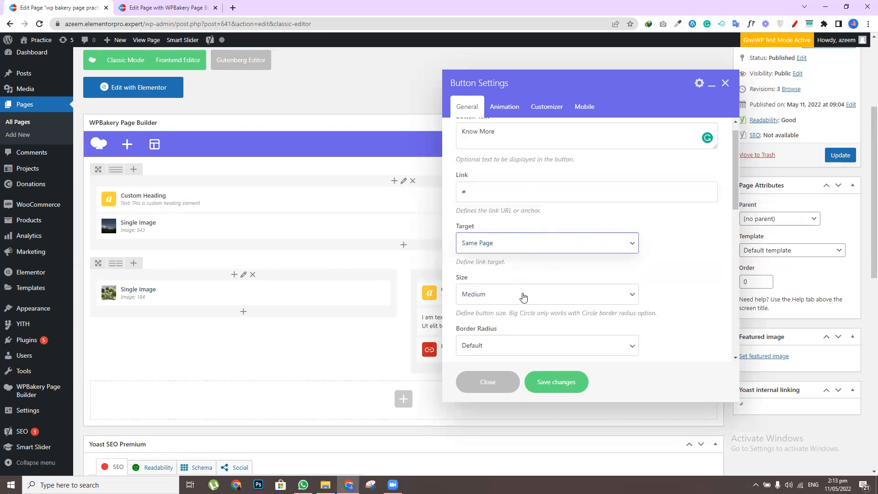
pyautogui.click(526, 250)
pyautogui.click(683, 263)
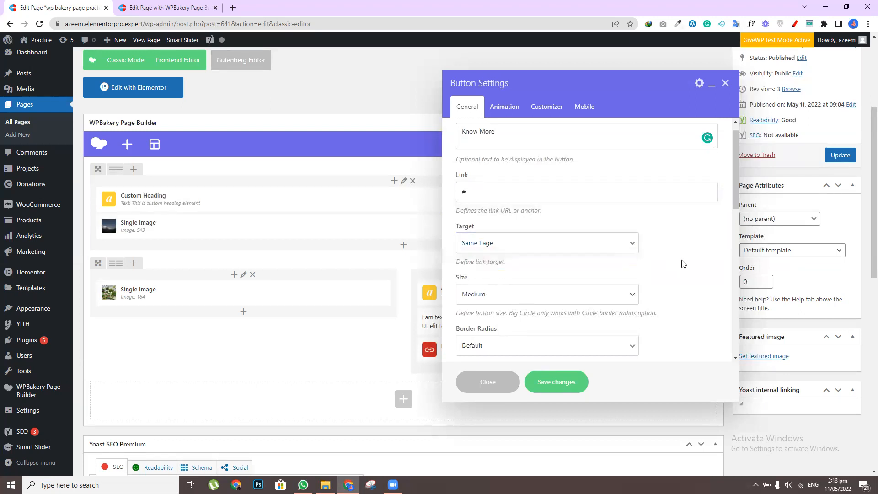
pyautogui.click(540, 299)
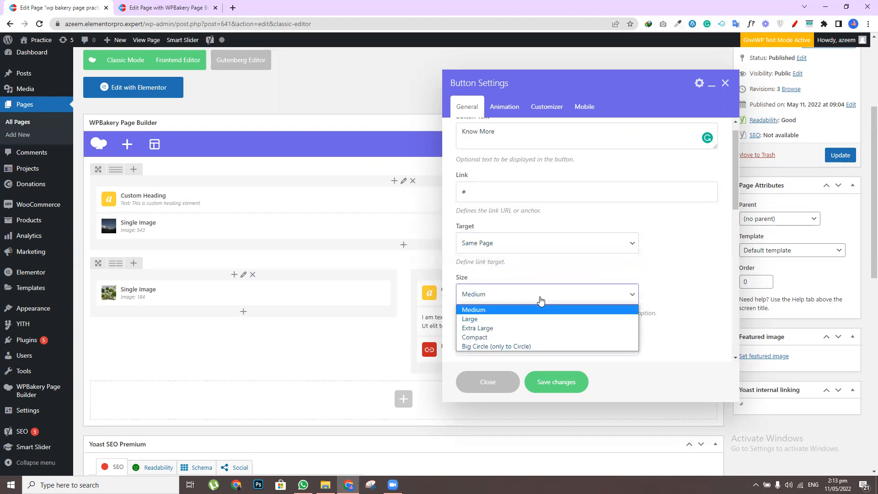
pyautogui.click(480, 314)
# Keep the button's default border radius, default style and Normal Width display, and set its alignment to Left
pyautogui.moveTo(736, 202); pyautogui.dragTo(730, 257)
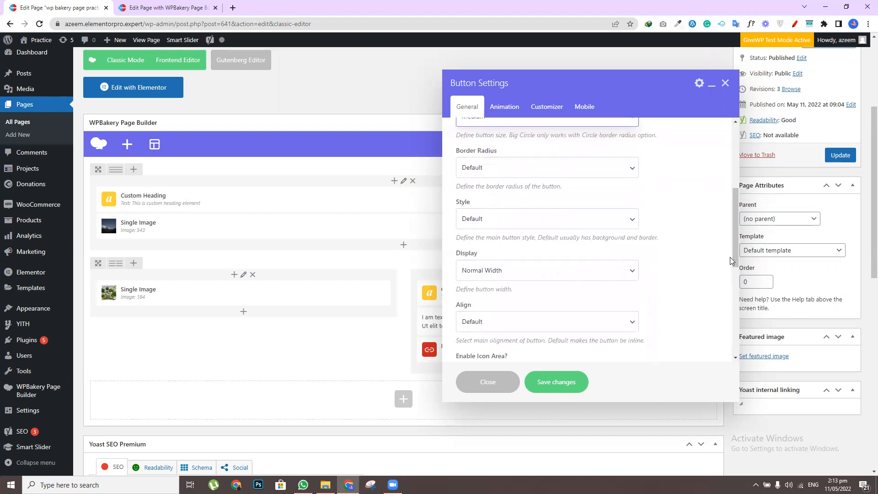
pyautogui.click(521, 165)
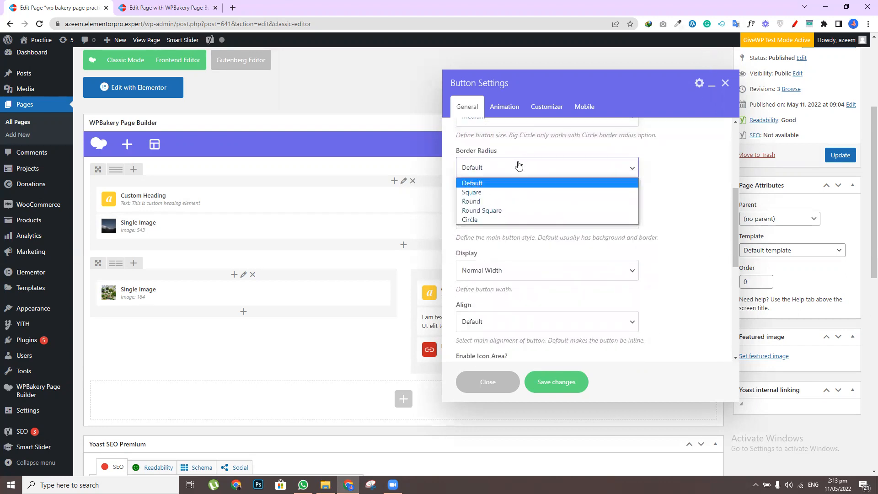
pyautogui.click(518, 165)
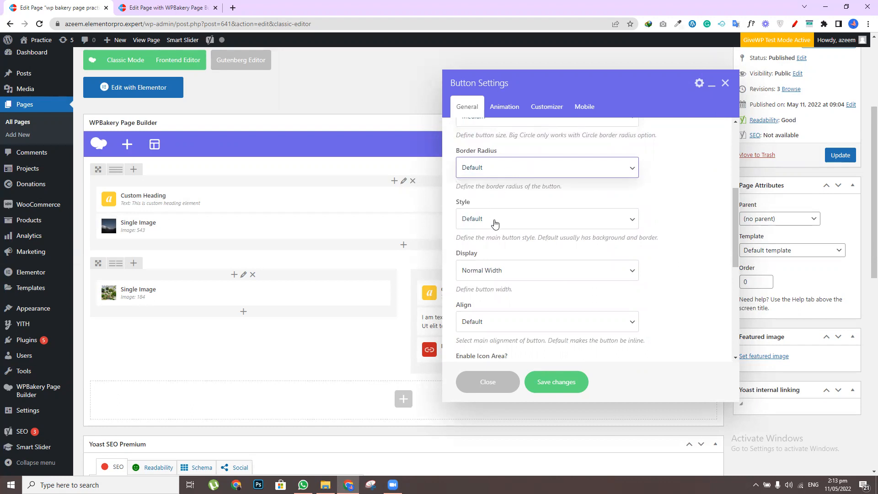
pyautogui.click(494, 221)
pyautogui.click(493, 234)
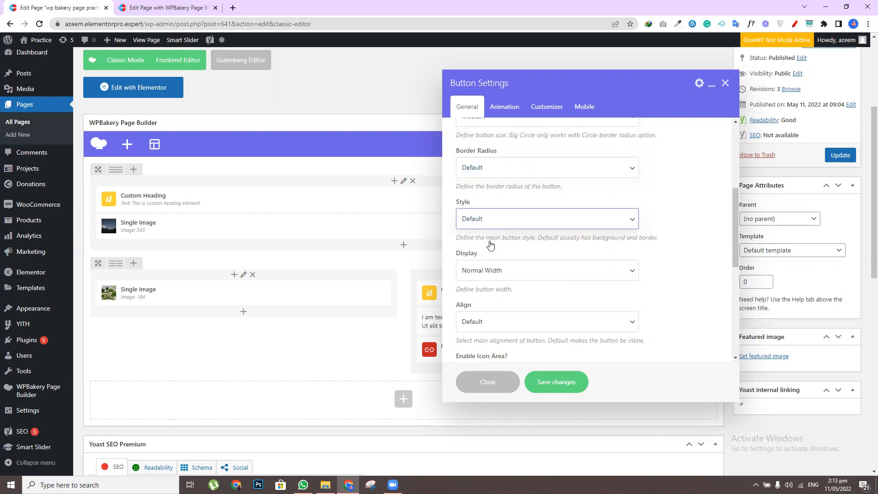
pyautogui.click(514, 278)
pyautogui.click(514, 278)
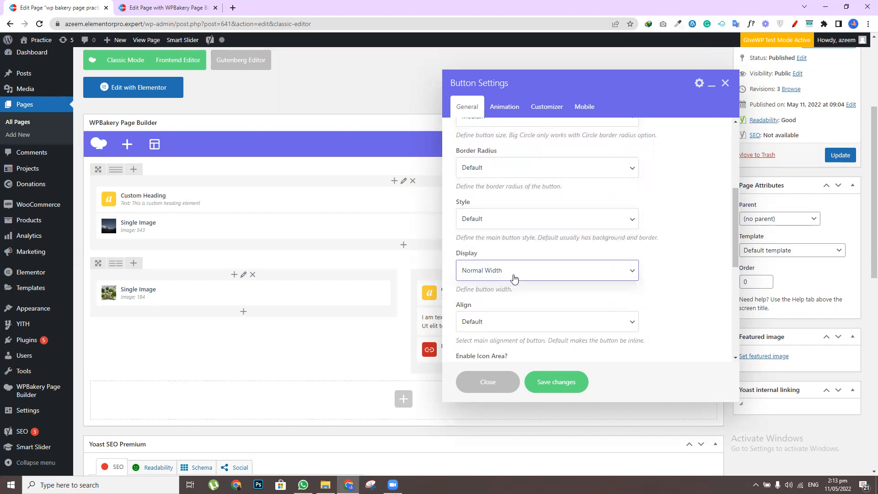
pyautogui.click(509, 323)
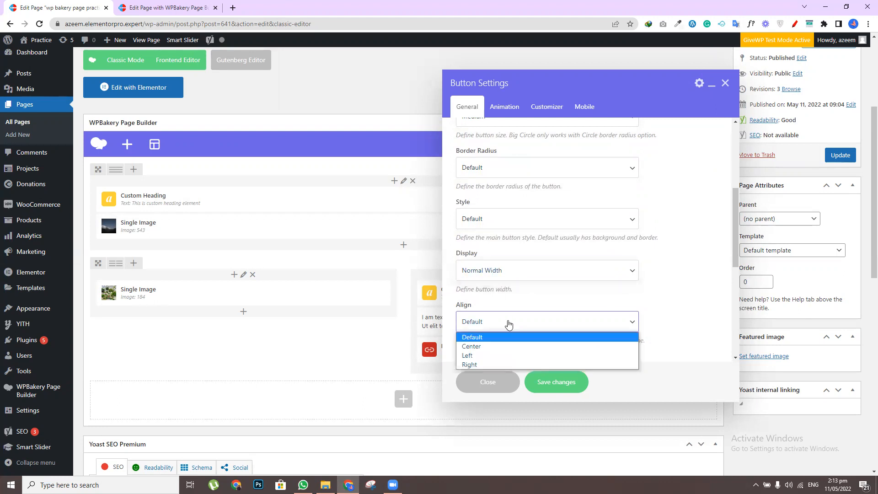
pyautogui.click(471, 356)
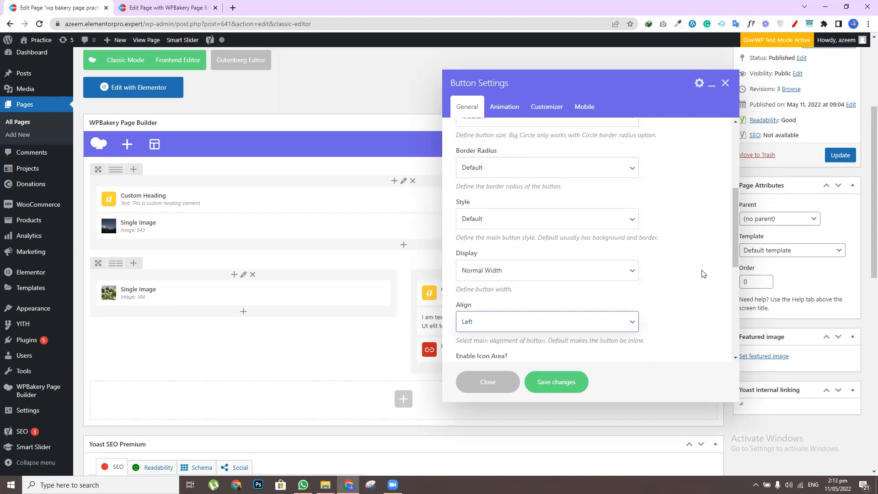
# Enable the button's icon area with the Icon option
pyautogui.moveTo(734, 255); pyautogui.dragTo(736, 301)
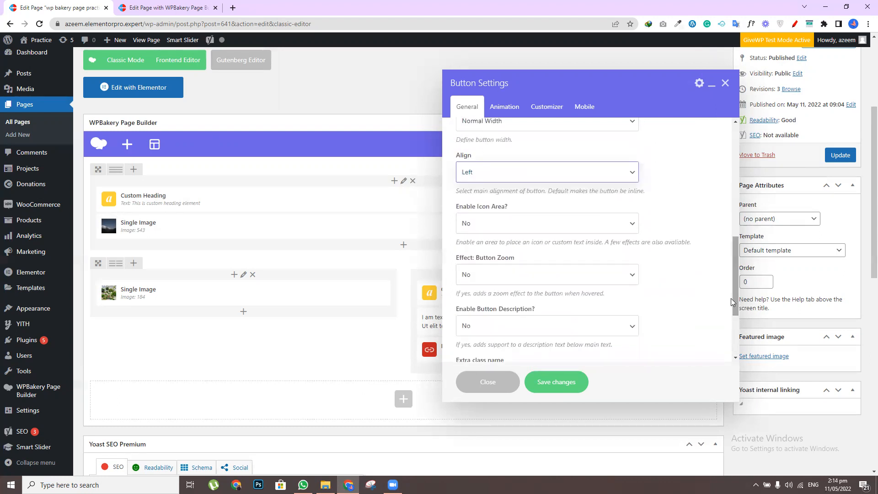
pyautogui.click(542, 225)
pyautogui.click(496, 249)
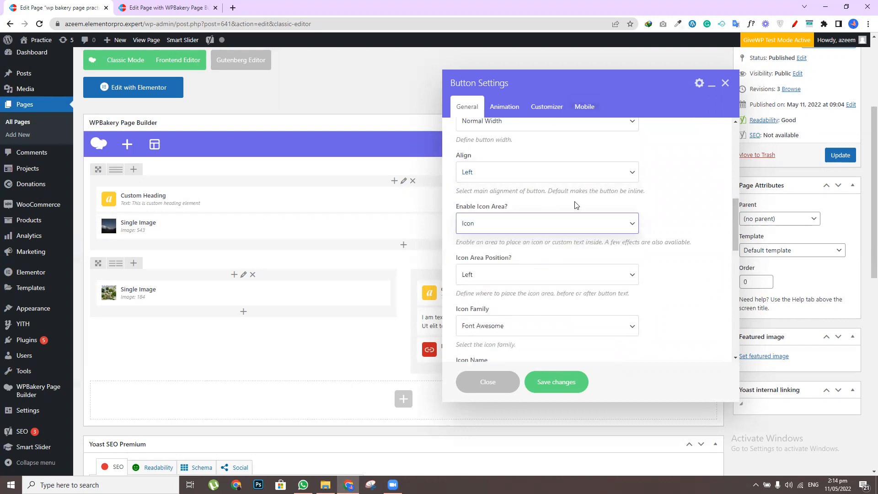
# Set the button's icon name to "paint roller"
pyautogui.moveTo(737, 217); pyautogui.dragTo(738, 256)
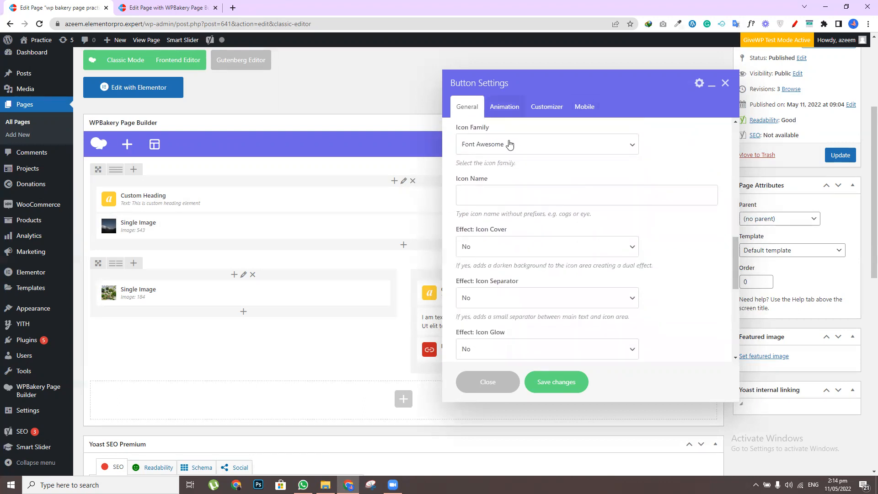
pyautogui.click(483, 198)
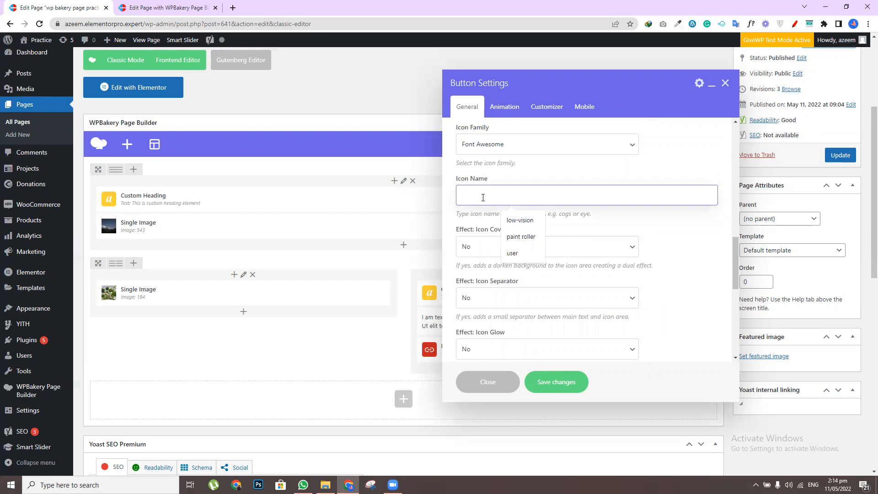
pyautogui.click(521, 237)
pyautogui.click(516, 201)
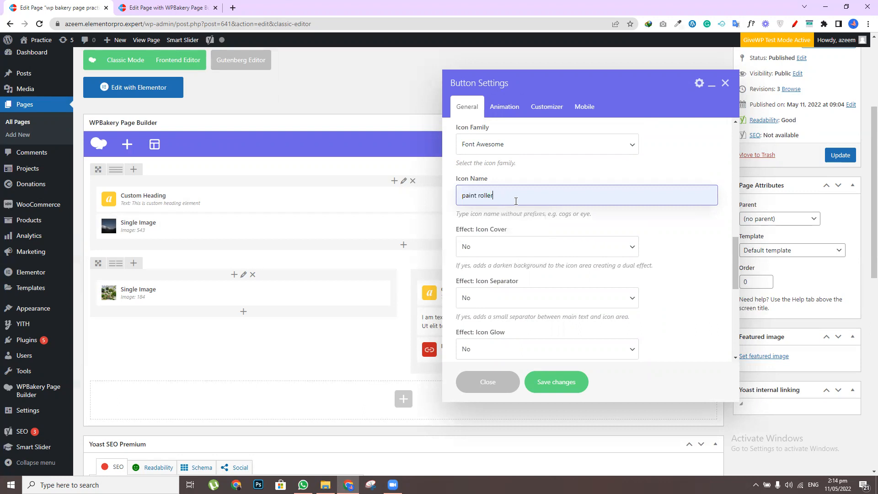
pyautogui.click(595, 213)
pyautogui.moveTo(496, 192); pyautogui.dragTo(455, 199)
# Keep Font Awesome as the icon family, set the icon name to "arrow", and save the button settings
pyautogui.click(503, 153)
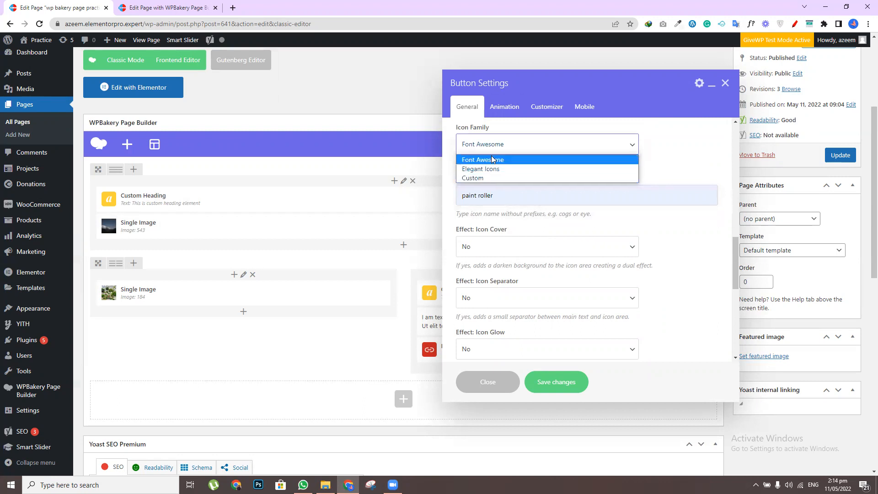
pyautogui.click(492, 159)
pyautogui.tripleClick(490, 199)
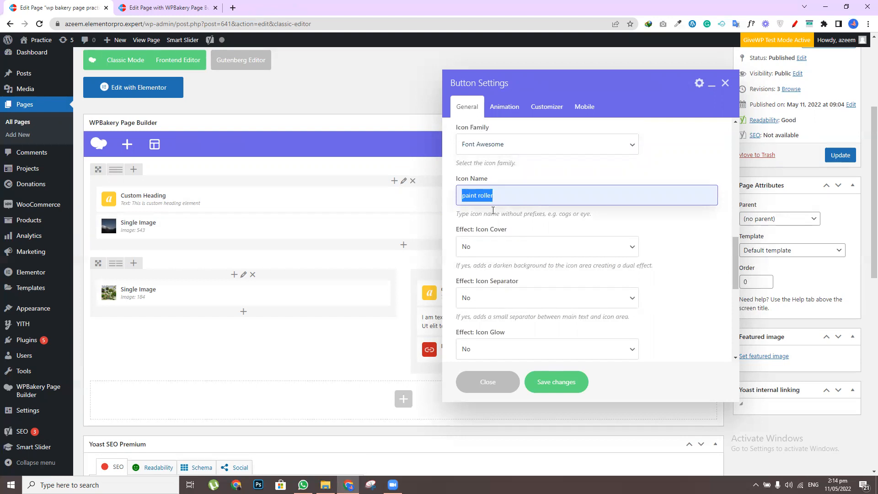
pyautogui.write('arrow')
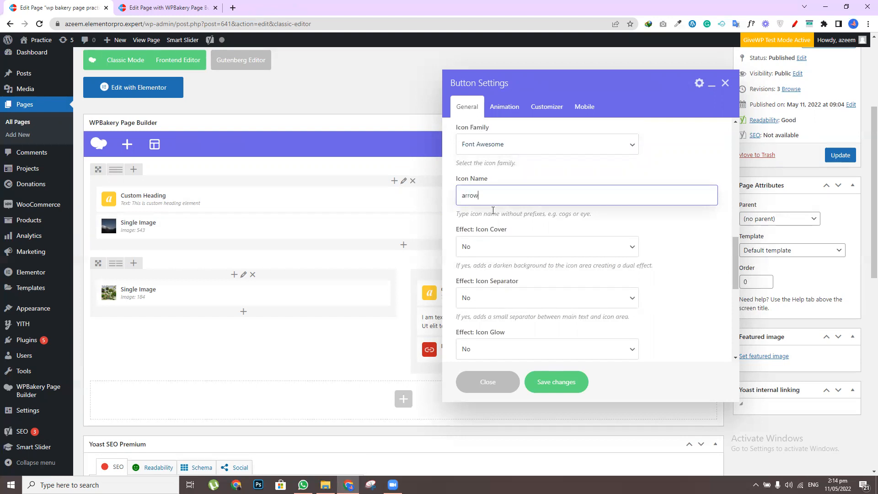
pyautogui.click(694, 242)
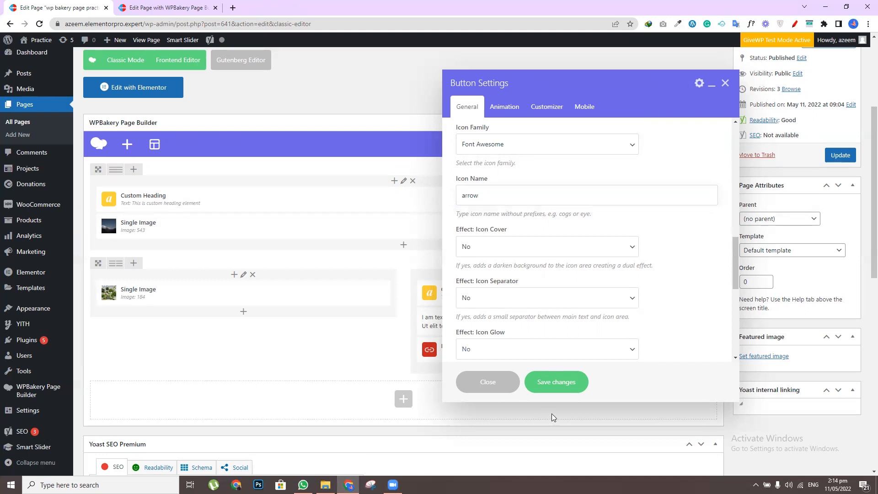
pyautogui.click(553, 382)
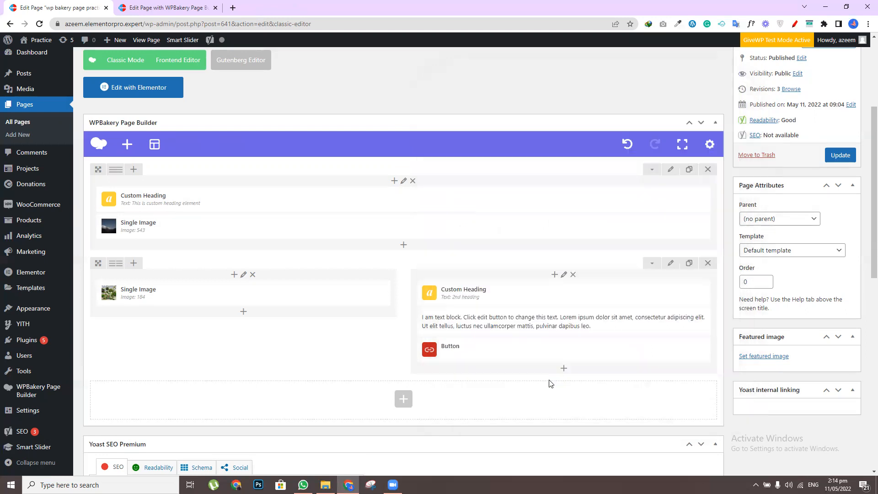
# Update the page and open its live version from the permalink in a new browser tab
pyautogui.click(840, 155)
pyautogui.scroll(-2, 541, 306)
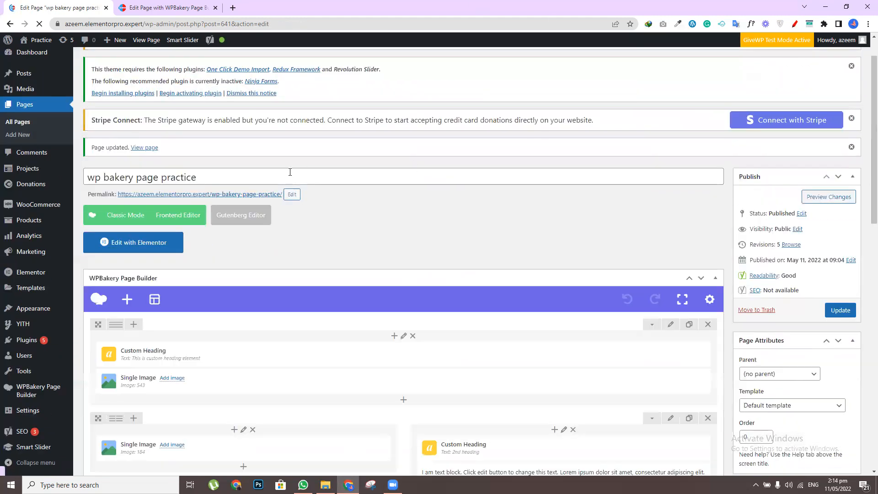
pyautogui.keyDown('ctrl'); pyautogui.click(225, 194); pyautogui.keyUp('ctrl')
pyautogui.click(276, 8)
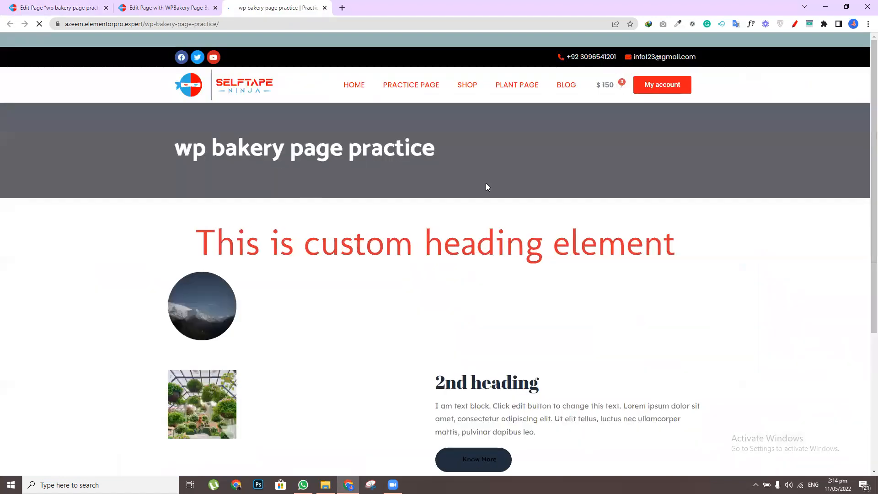
# Examine the heading, text and button in the live page's two-column row, and return to the page's backend editing tab
pyautogui.scroll(-4, 451, 235)
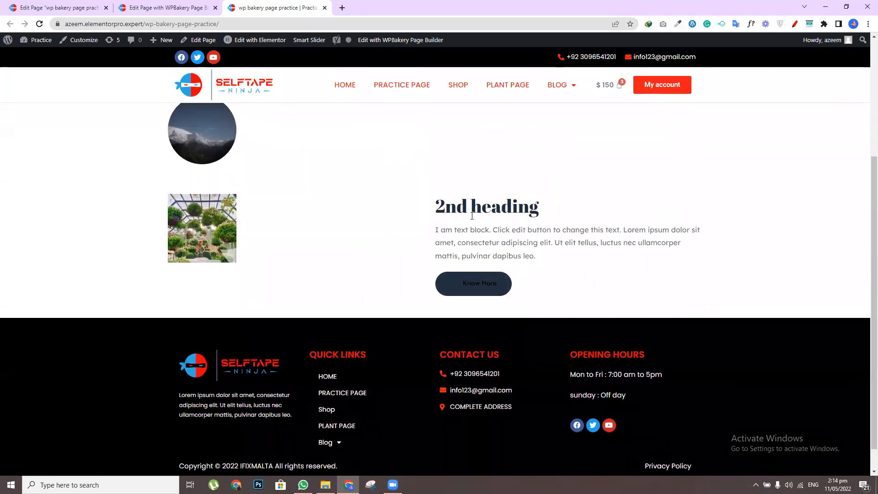
pyautogui.moveTo(437, 211); pyautogui.dragTo(539, 209)
pyautogui.moveTo(436, 230); pyautogui.dragTo(575, 243)
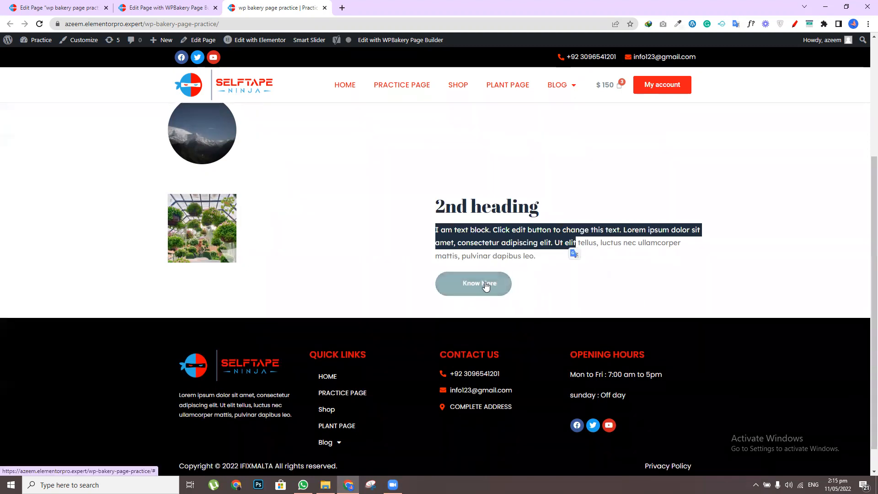
pyautogui.click(157, 7)
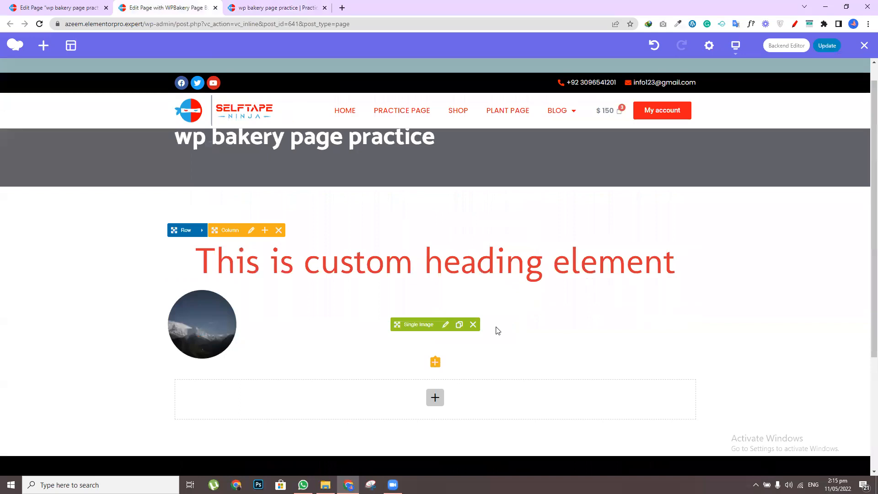
pyautogui.click(89, 8)
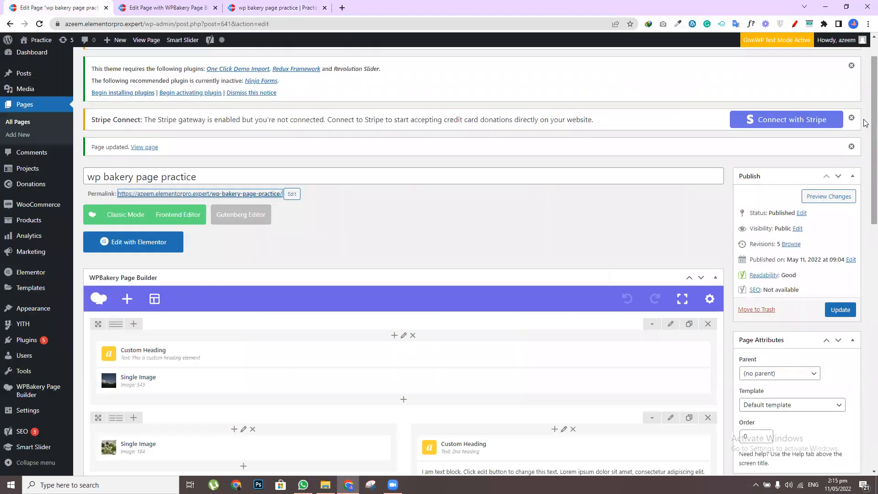
# Open the settings of the button in the two-column row and set its hover text colour to white
pyautogui.scroll(-5, 864, 123)
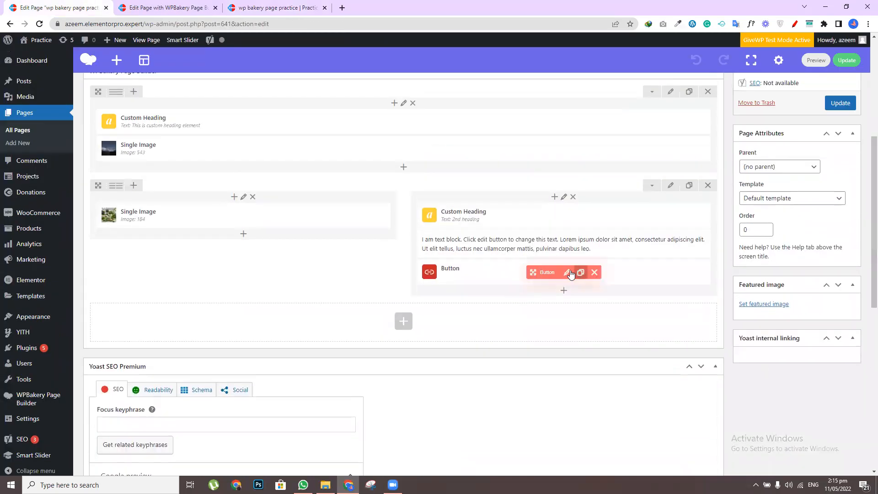
pyautogui.click(568, 273)
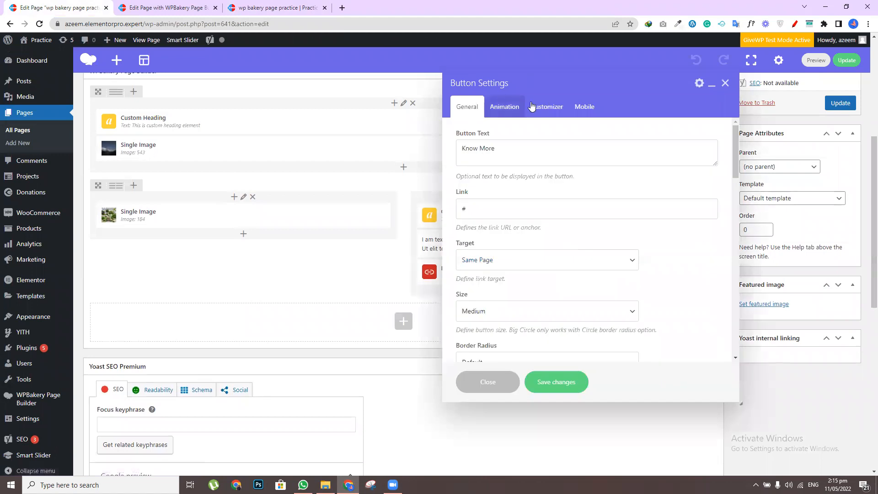
pyautogui.click(564, 107)
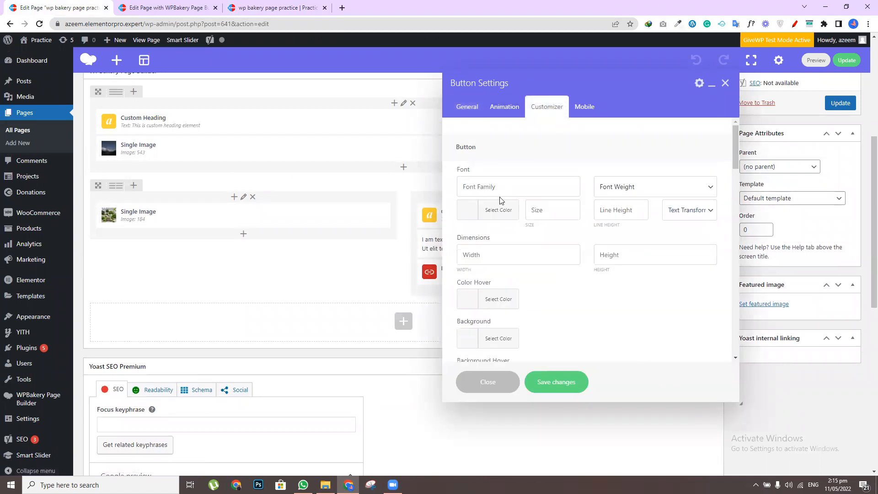
pyautogui.scroll(-3, 729, 176)
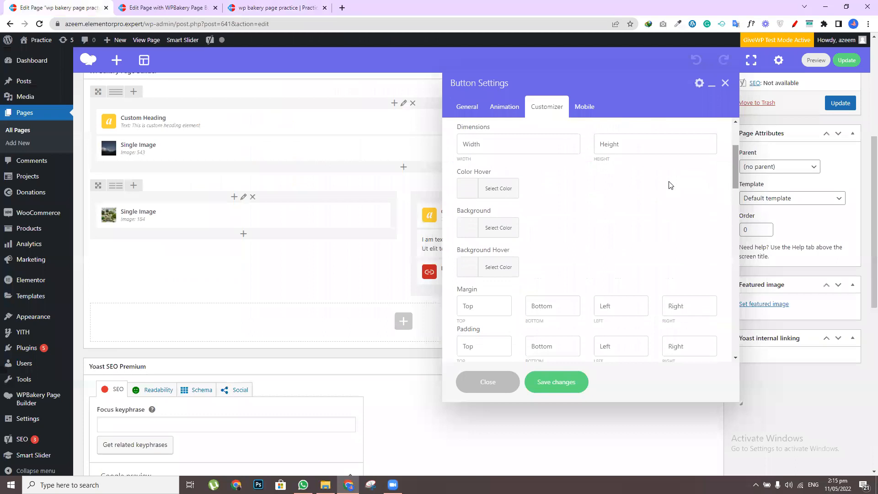
pyautogui.click(472, 194)
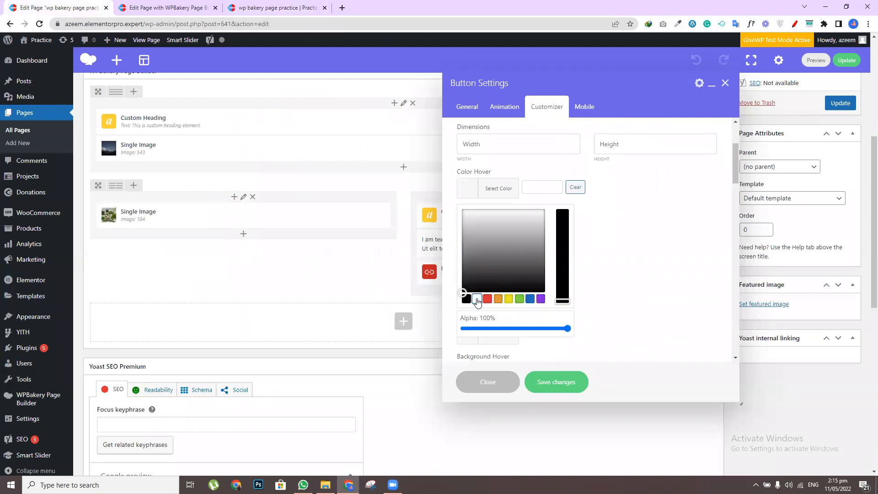
pyautogui.click(477, 299)
pyautogui.click(621, 215)
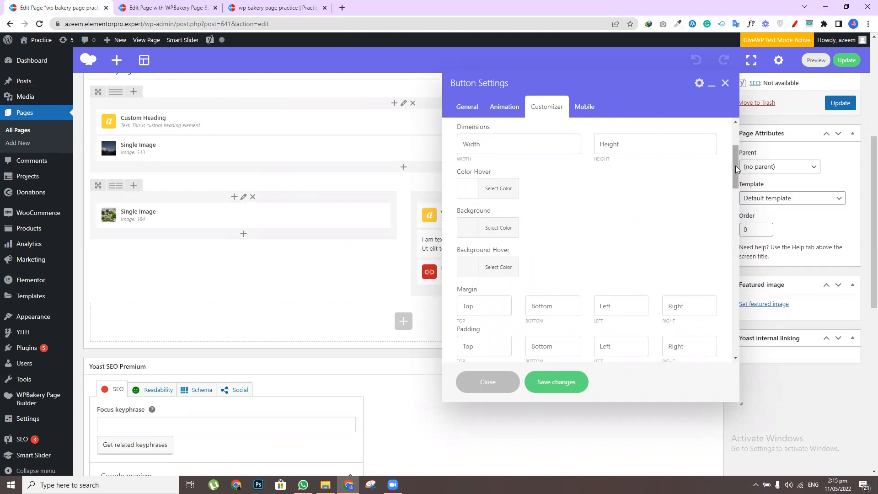
# Set the button's background colour to black and save the button settings
pyautogui.moveTo(734, 170)
pyautogui.mouseDown()
pyautogui.moveTo(735, 215)
pyautogui.moveTo(735, 164)
pyautogui.mouseUp()
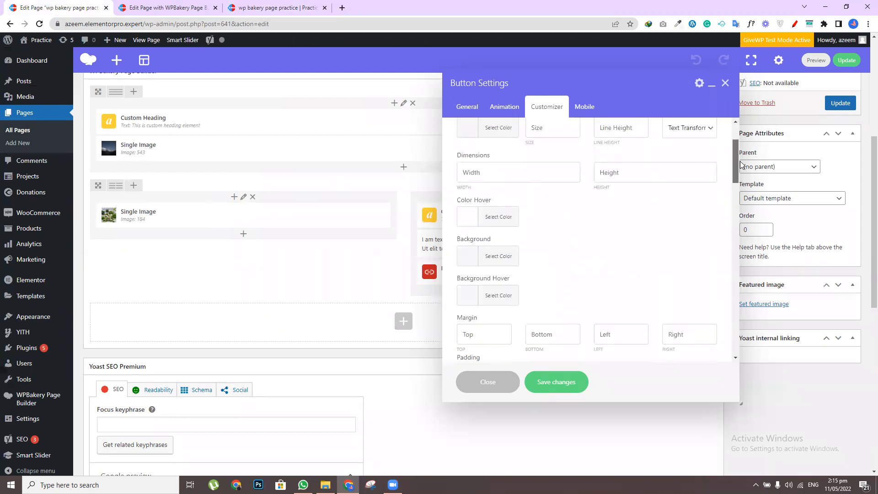
pyautogui.click(467, 260)
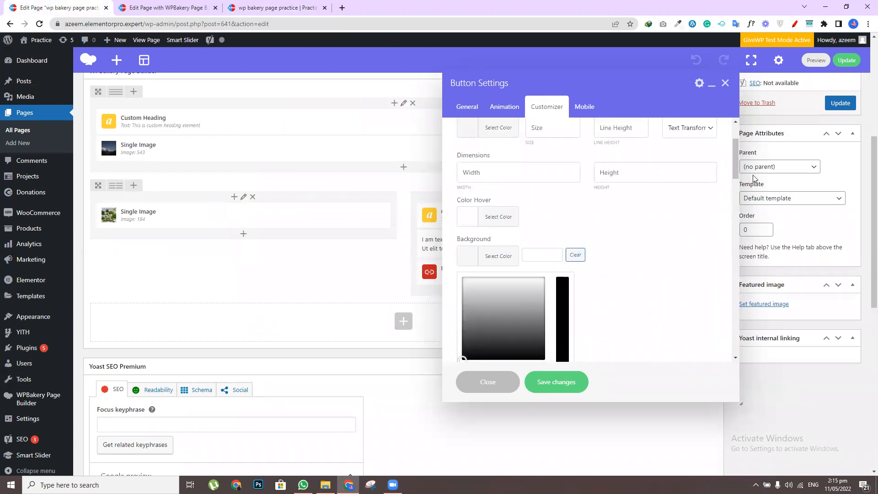
pyautogui.moveTo(735, 159); pyautogui.dragTo(761, 358)
pyautogui.click(465, 242)
pyautogui.click(704, 190)
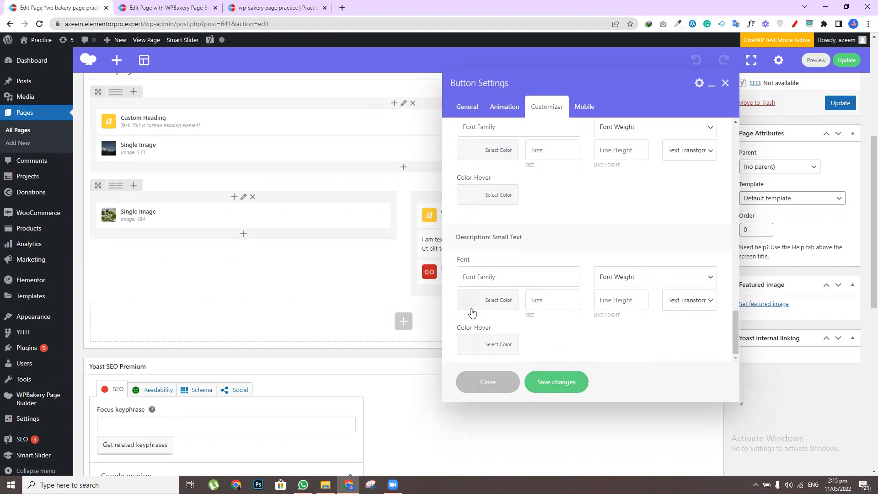
pyautogui.click(562, 383)
# Update the page, reload its live version to check the button's colours, and return to the backend editing tab
pyautogui.click(844, 105)
pyautogui.click(277, 7)
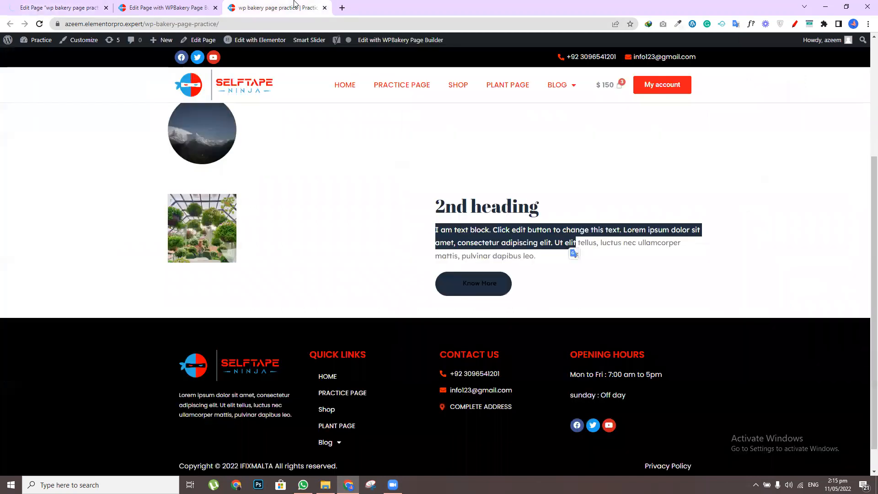
pyautogui.click(39, 23)
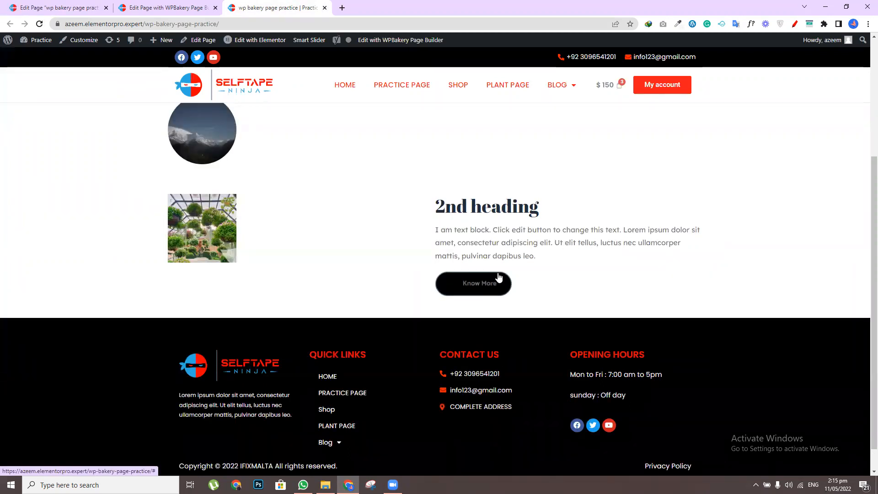
pyautogui.click(59, 7)
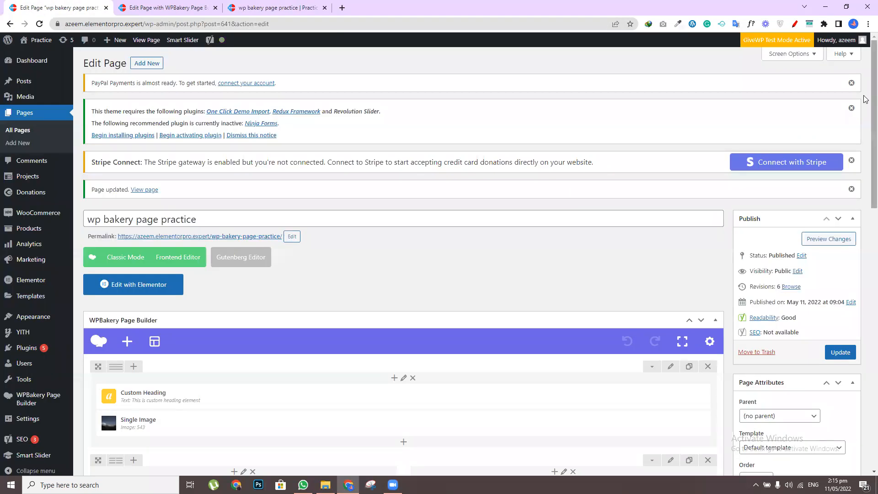
# Examine the button's General, Animation, Customizer and Mobile settings for a way to control its text colour
pyautogui.scroll(-7, 866, 100)
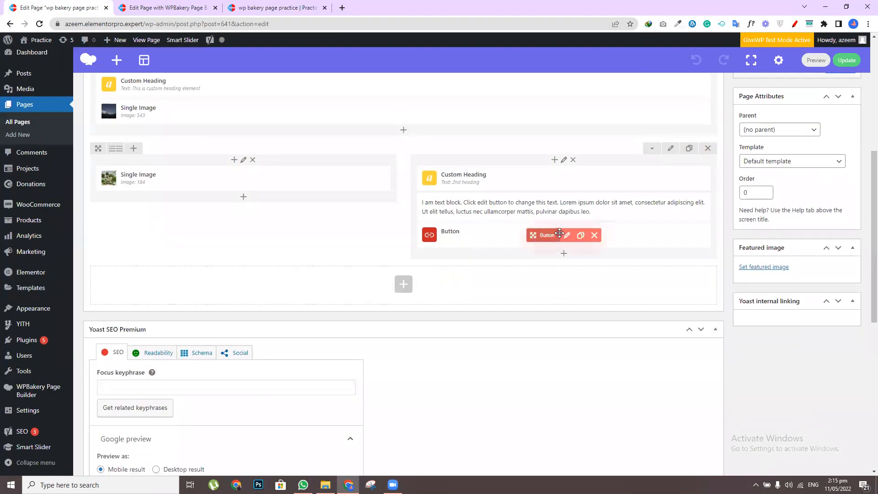
pyautogui.click(567, 235)
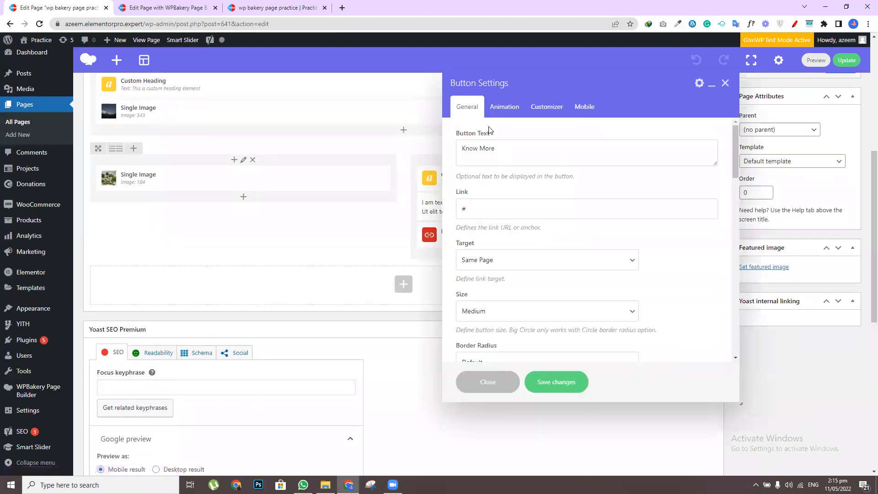
pyautogui.moveTo(736, 151); pyautogui.dragTo(753, 331)
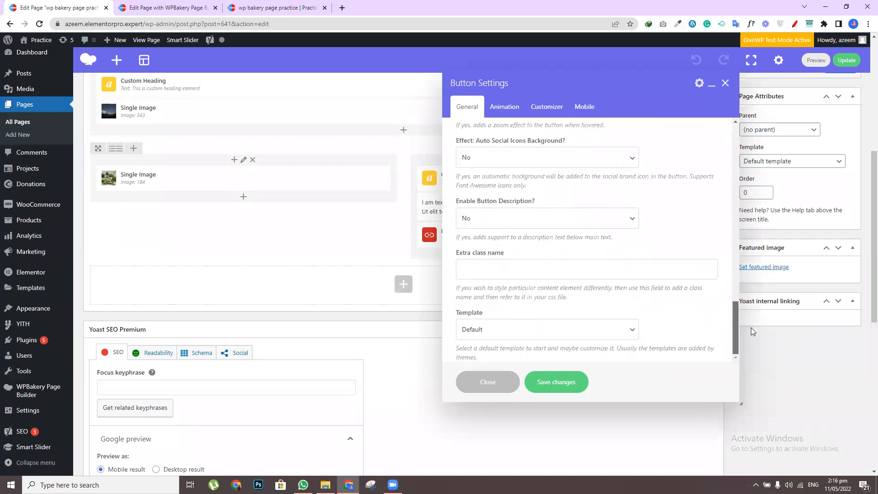
pyautogui.click(503, 109)
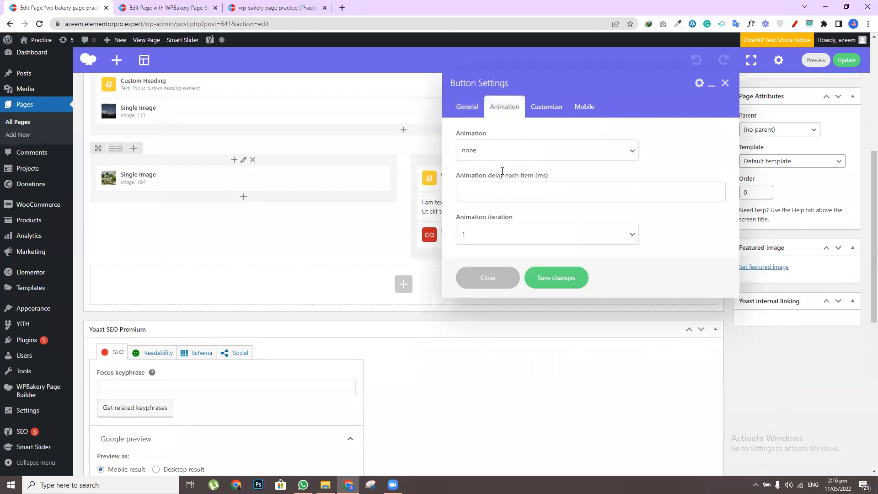
pyautogui.click(548, 107)
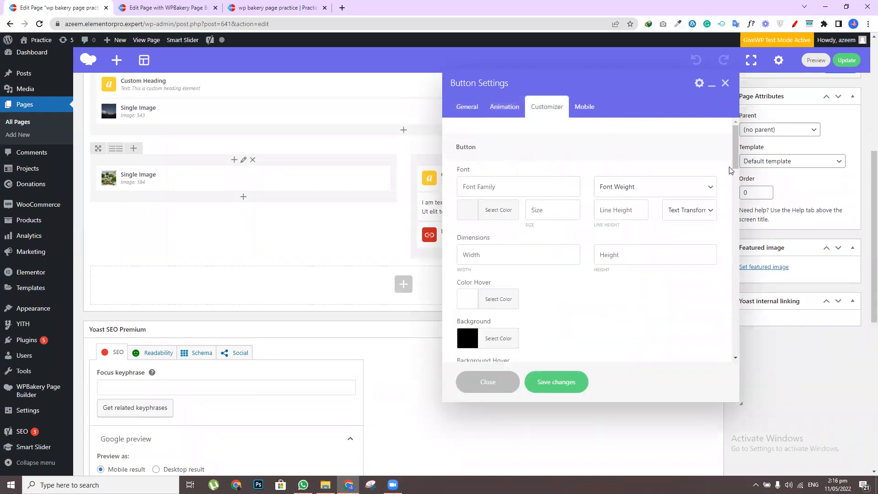
pyautogui.moveTo(735, 158); pyautogui.dragTo(737, 335)
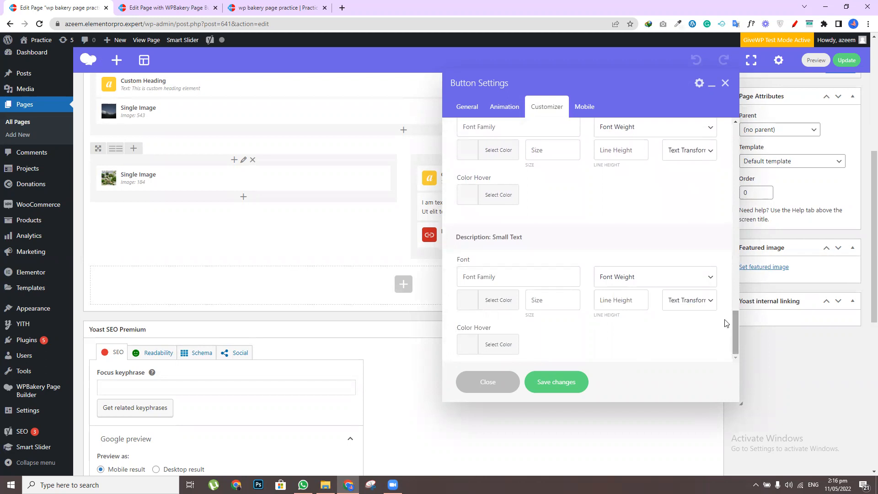
pyautogui.click(585, 108)
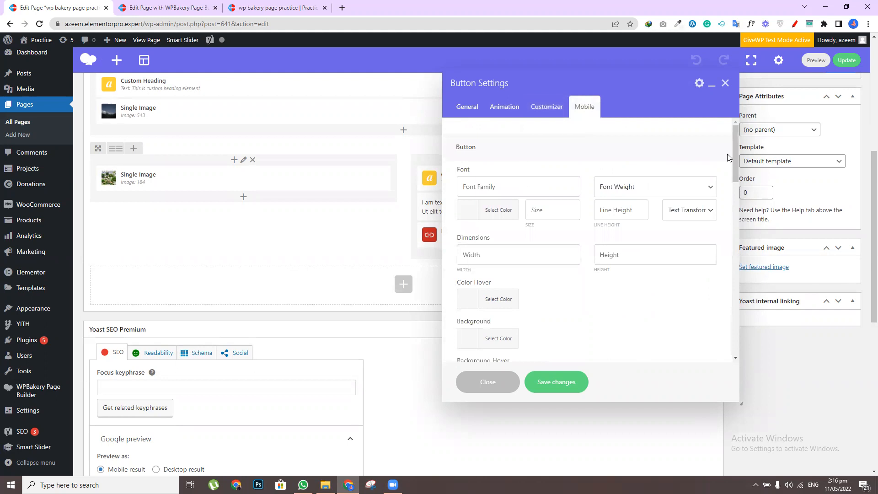
pyautogui.moveTo(735, 148); pyautogui.dragTo(708, 122)
pyautogui.click(465, 108)
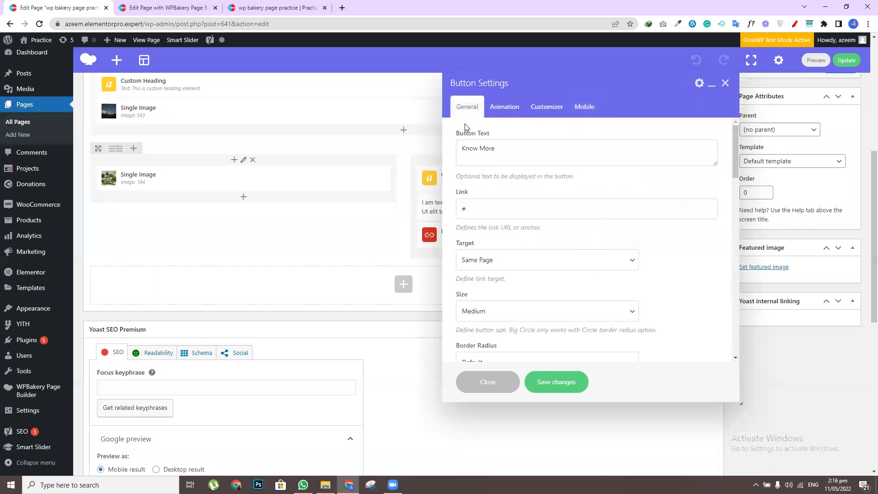
# Set the button's extra class name to "mybtn", save the button settings and update the page
pyautogui.moveTo(736, 154); pyautogui.dragTo(738, 341)
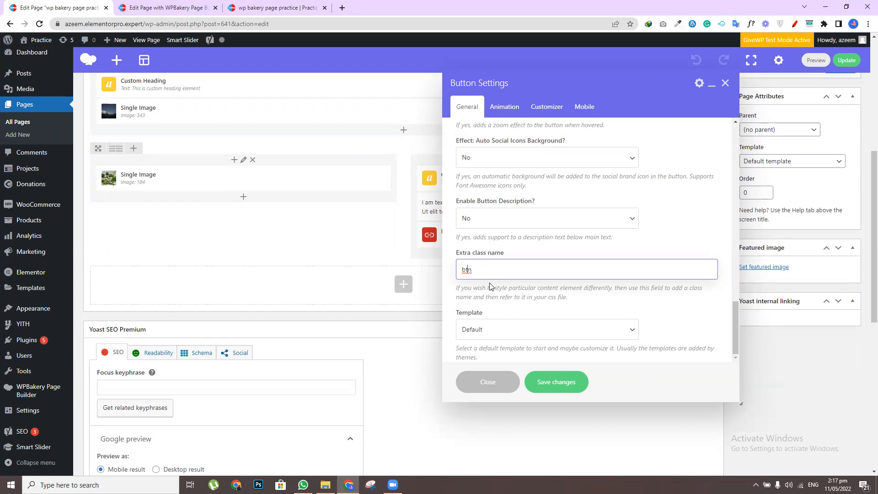
pyautogui.write('my')
pyautogui.click(561, 381)
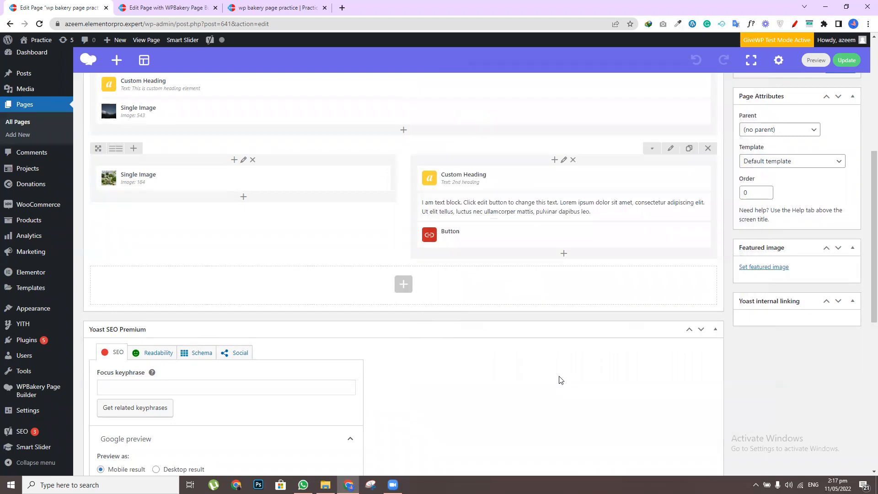
pyautogui.click(845, 64)
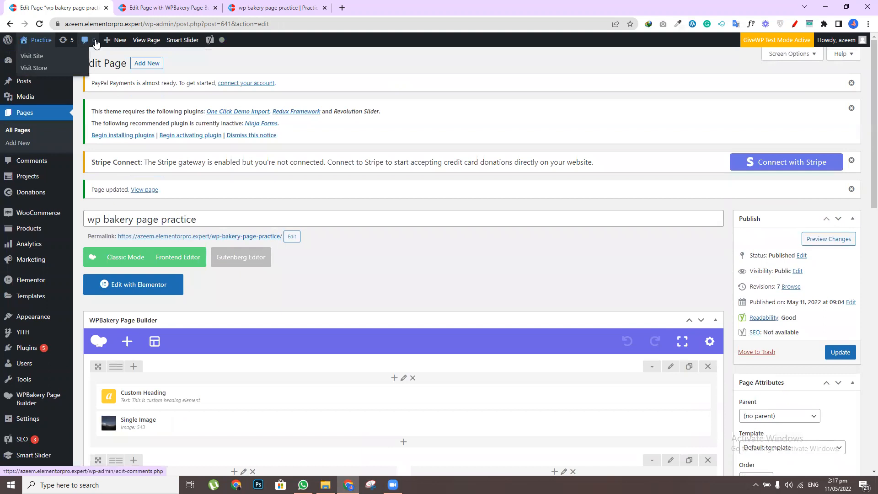
# Open the theme Customizer in a new browser tab and reload the live practice page
pyautogui.moveTo(35, 319)
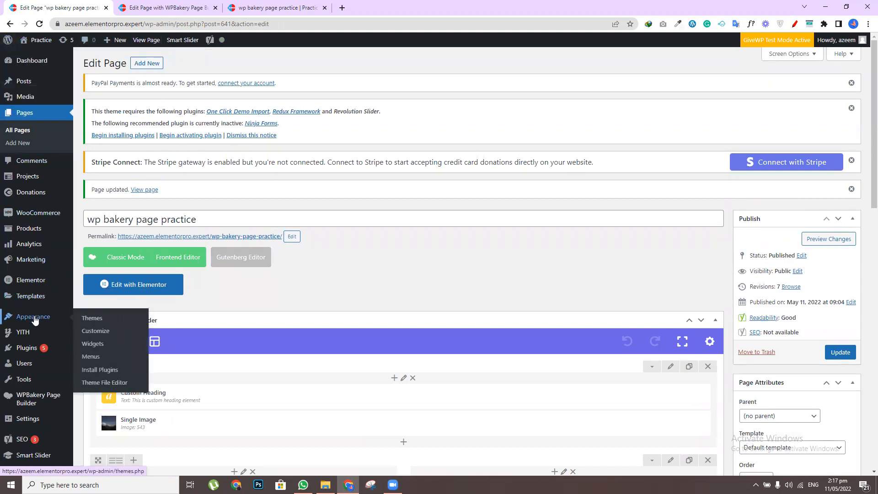
pyautogui.middleClick(106, 330)
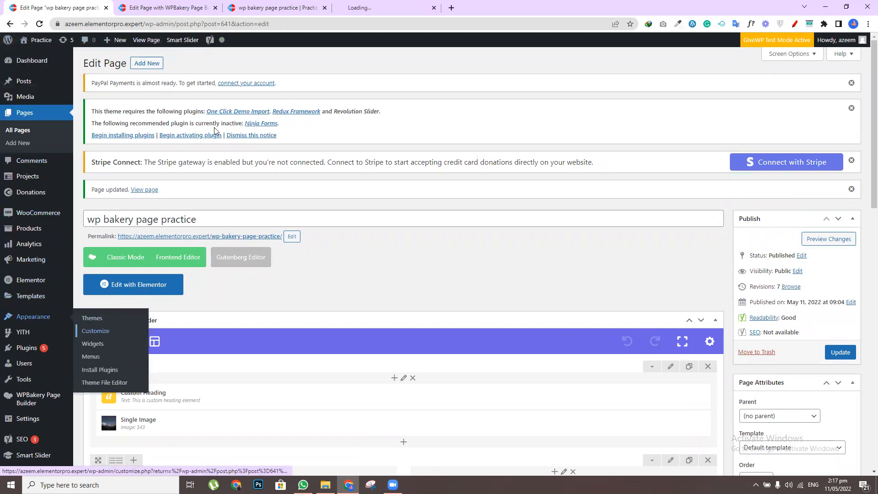
pyautogui.click(385, 5)
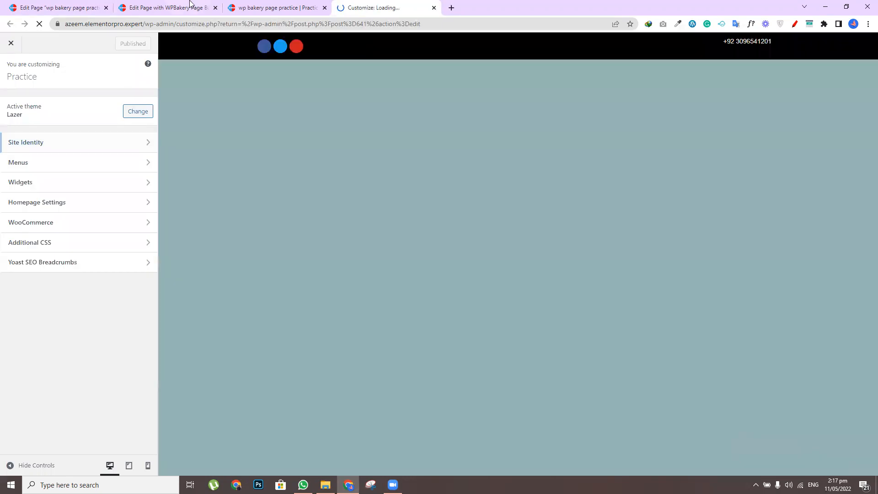
pyautogui.click(298, 7)
pyautogui.click(38, 25)
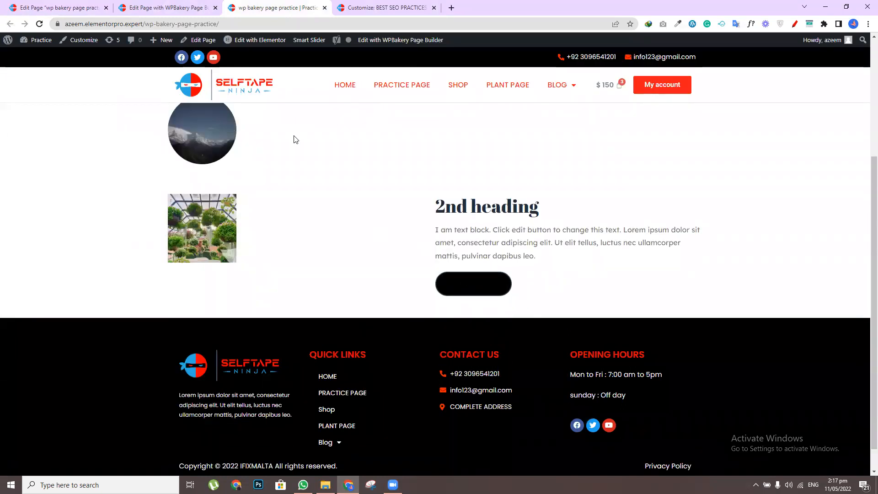
# Open Additional CSS in the theme Customizer and enter the class selector .mybtn
pyautogui.click(384, 7)
pyautogui.click(85, 243)
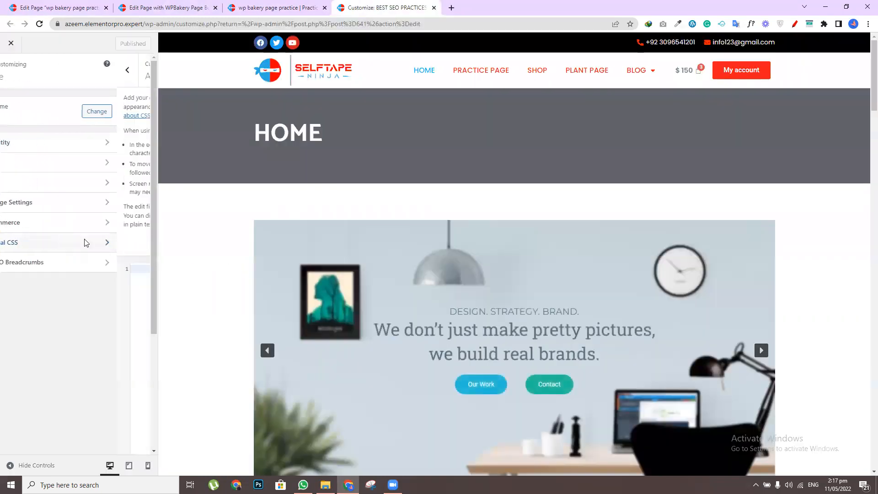
pyautogui.write('m-btn')
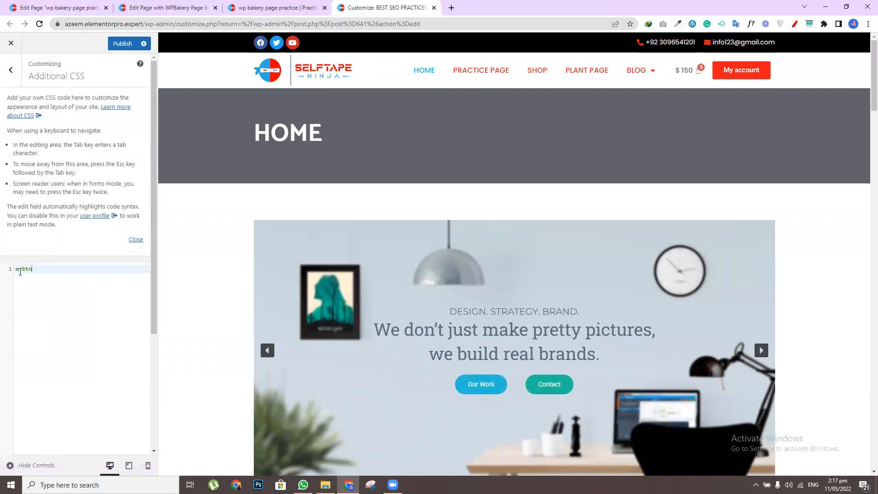
pyautogui.click(17, 271)
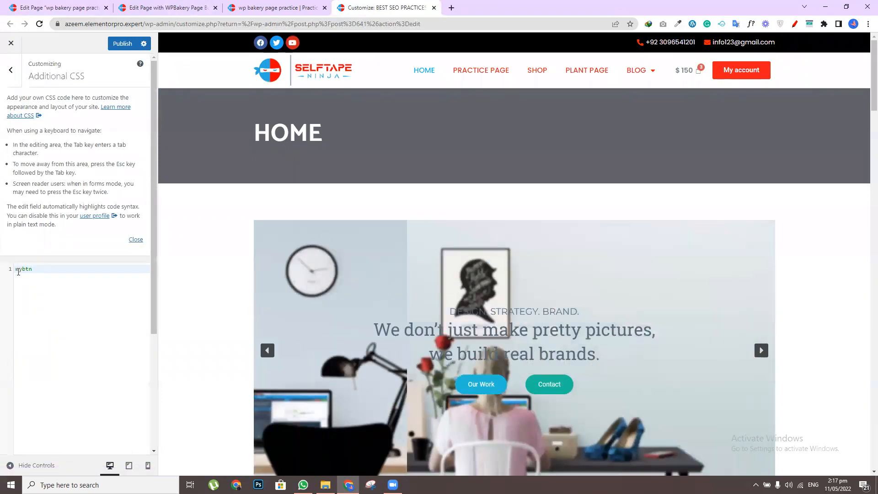
pyautogui.write('.')
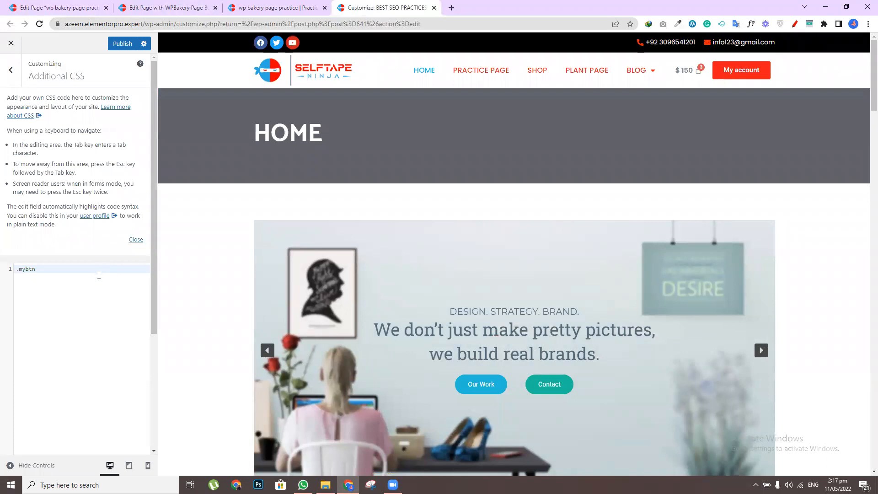
# Add a rule block to the .mybtn selector with the declaration color:#fff
pyautogui.press('Return')
pyautogui.write('color')
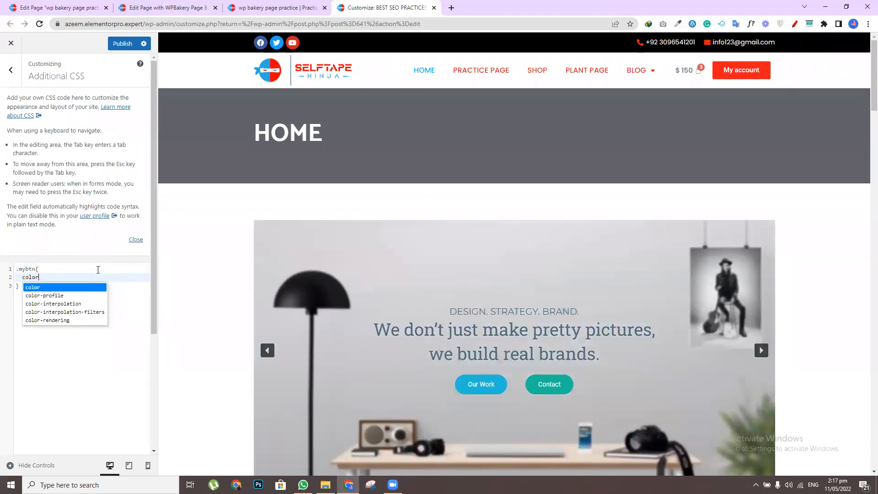
pyautogui.write(':whit')
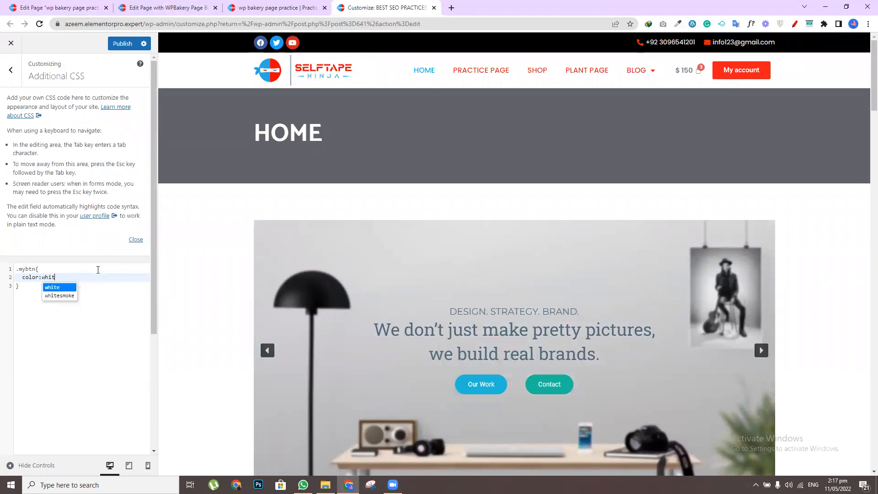
pyautogui.press('BackSpace')
pyautogui.press('BackSpace')
pyautogui.press('BackSpace')
pyautogui.press('BackSpace')
pyautogui.press('BackSpace')
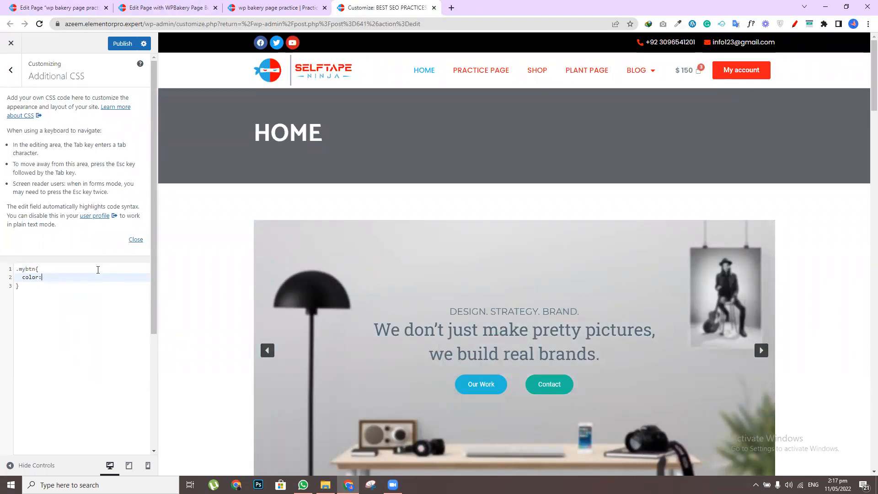
pyautogui.write('#fff')
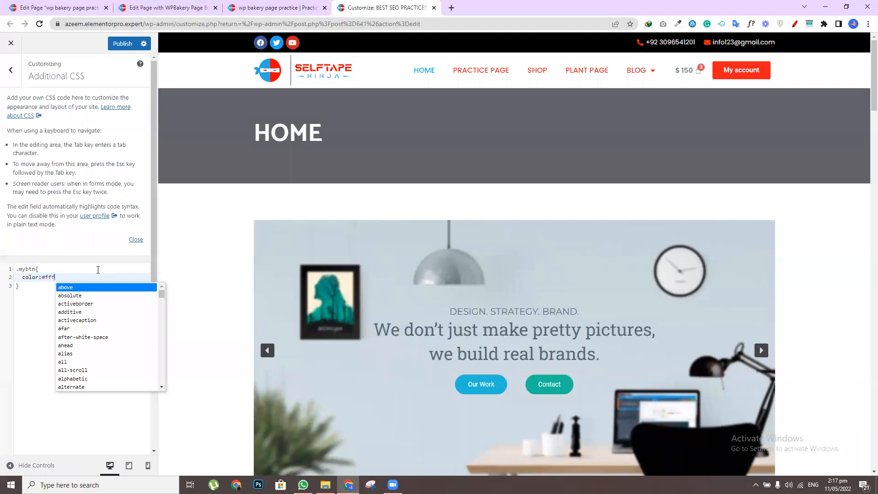
# Finish the .mybtn color declaration with a semicolon, publish the CSS and reload the live practice page
pyautogui.write(';')
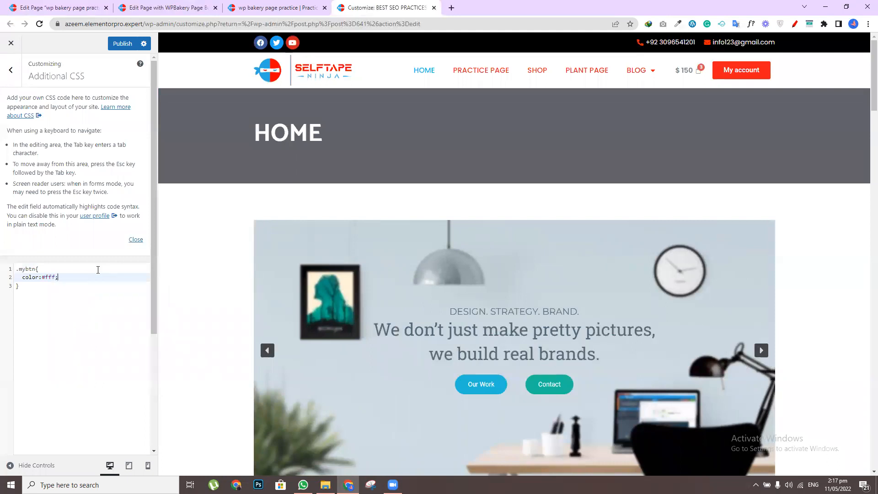
pyautogui.click(124, 48)
pyautogui.click(291, 7)
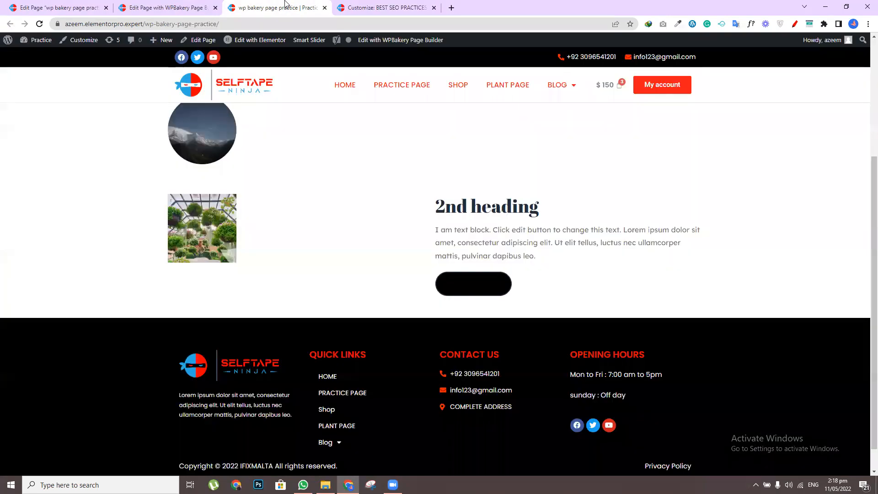
pyautogui.click(40, 24)
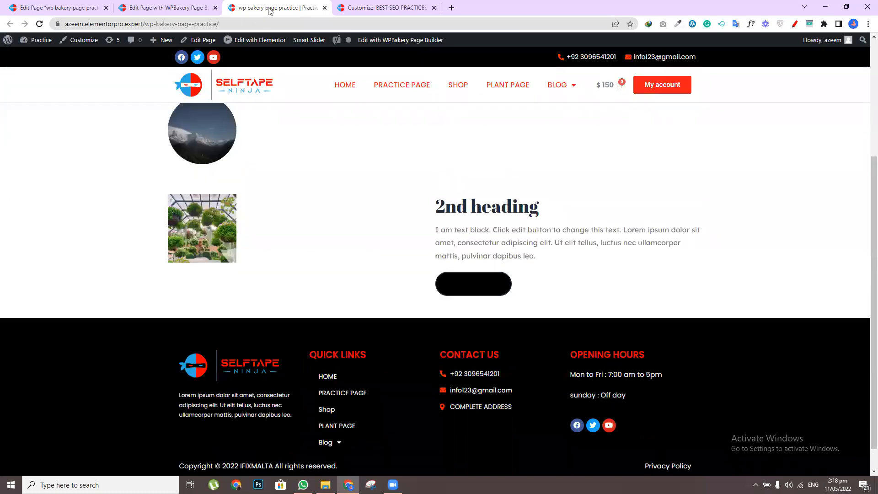
# Add !important to the #fff color value in the .mybtn rule, publish it and reload the live practice page
pyautogui.click(383, 8)
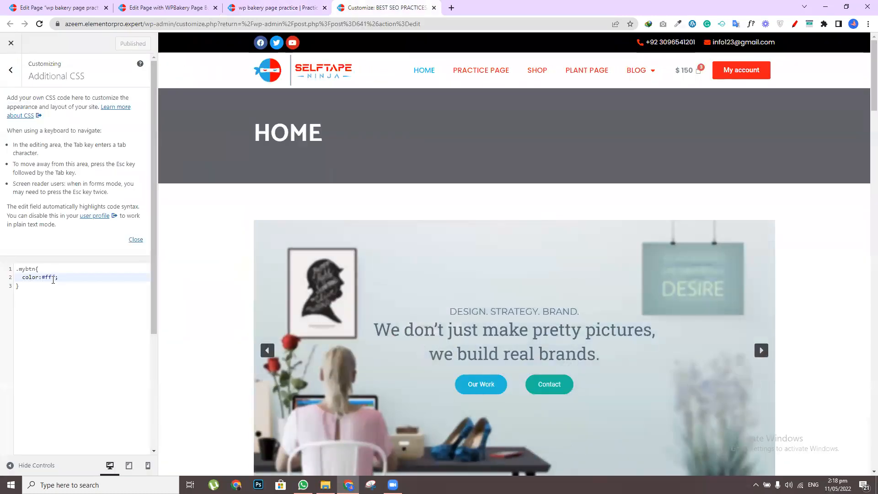
pyautogui.write('!')
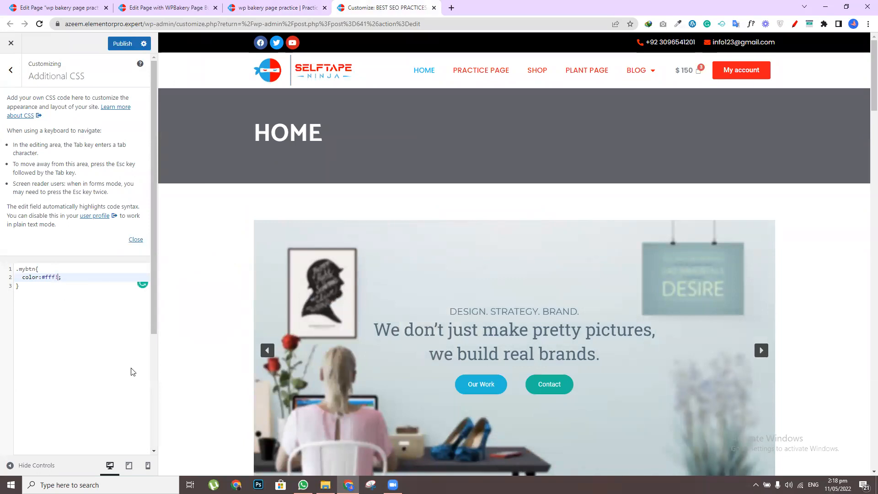
pyautogui.write('important')
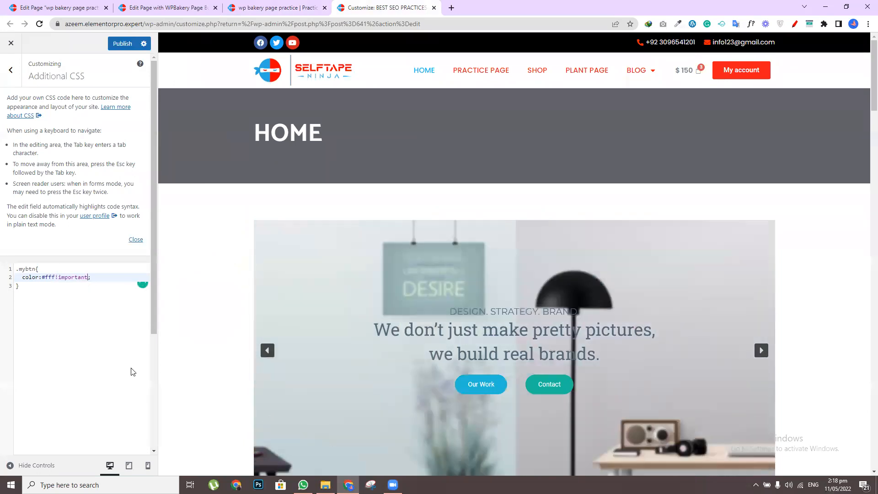
pyautogui.click(120, 44)
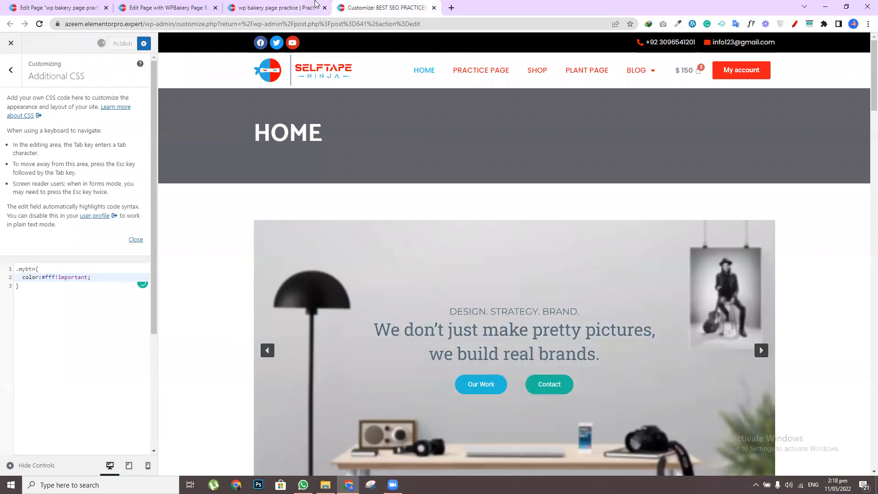
pyautogui.click(280, 5)
pyautogui.click(370, 5)
pyautogui.click(274, 5)
pyautogui.click(39, 23)
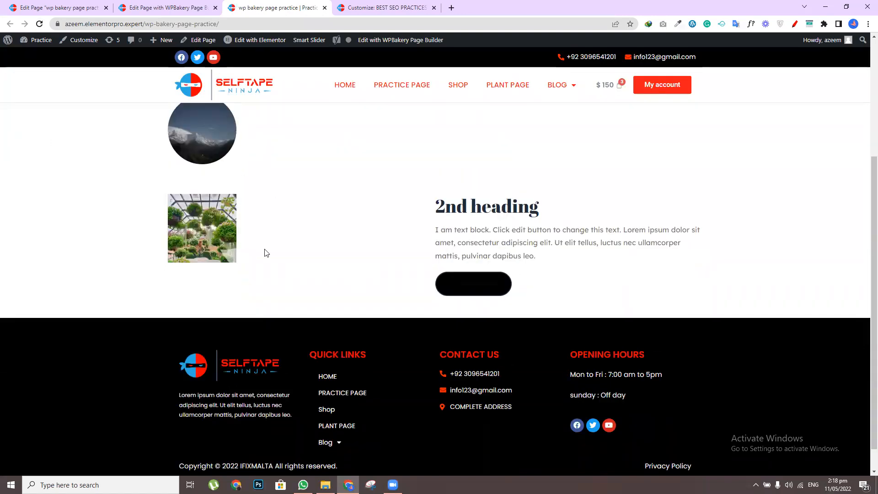
# Update the practice page in the page editor and reload its live version to check the button
pyautogui.hotkey('ctrl', '1')
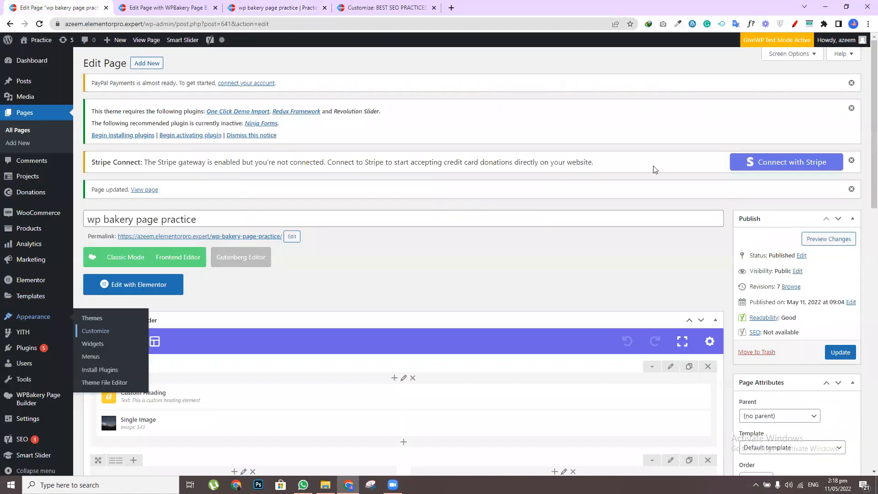
pyautogui.click(840, 352)
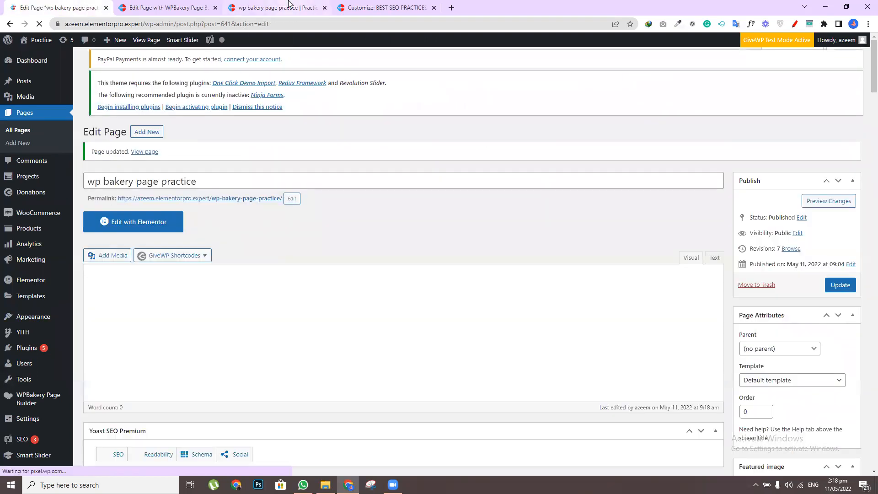
pyautogui.click(287, 5)
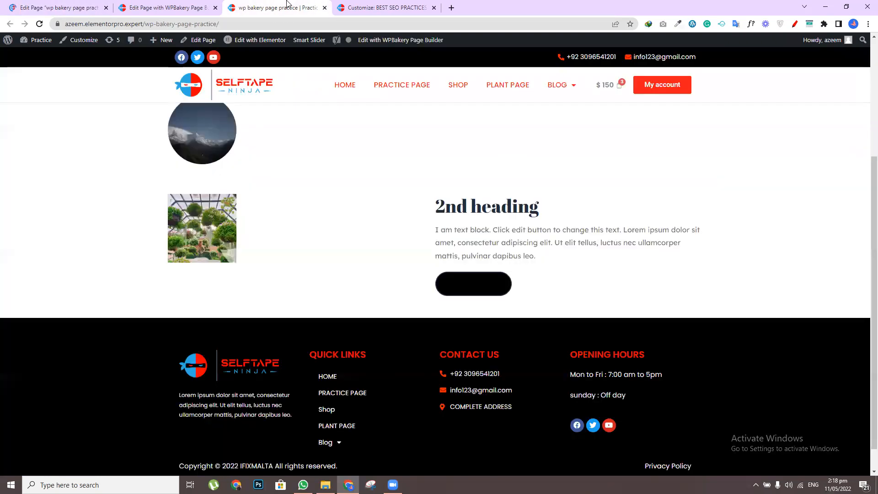
pyautogui.click(39, 24)
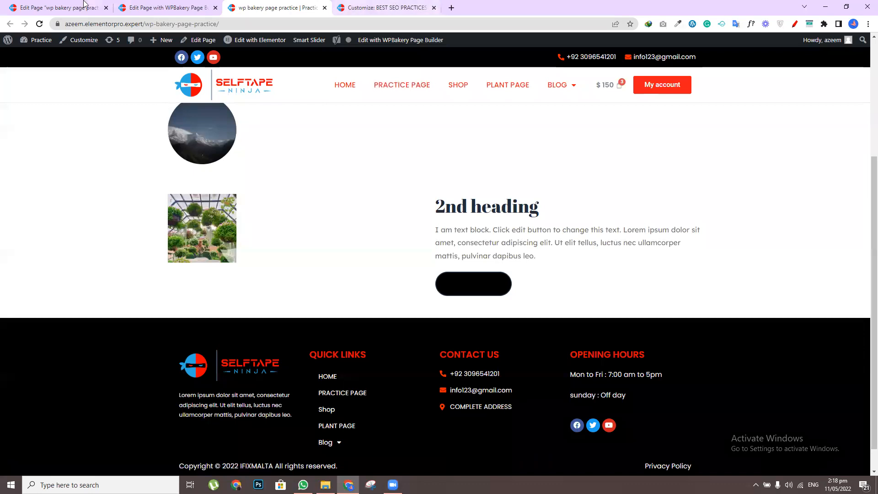
# Return to the page editor and open the settings of the button below the text block, keeping only one button
pyautogui.click(59, 8)
pyautogui.scroll(-10, 865, 311)
pyautogui.scroll(3, 864, 311)
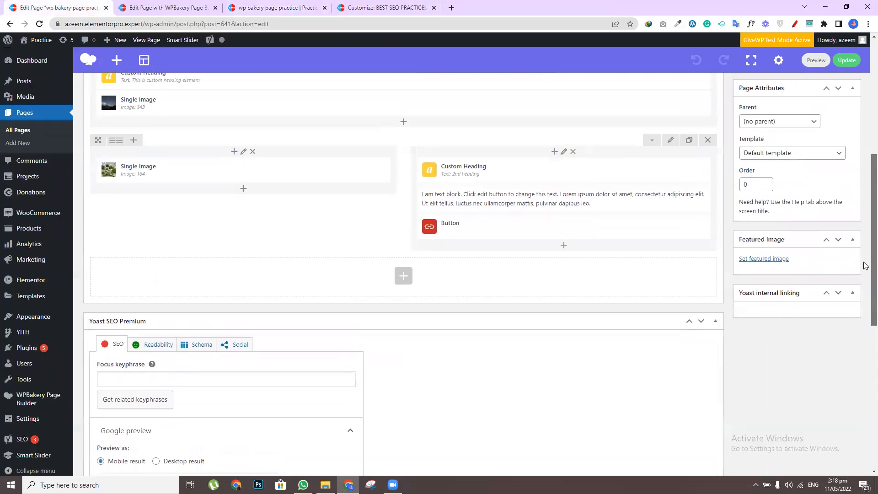
pyautogui.click(577, 244)
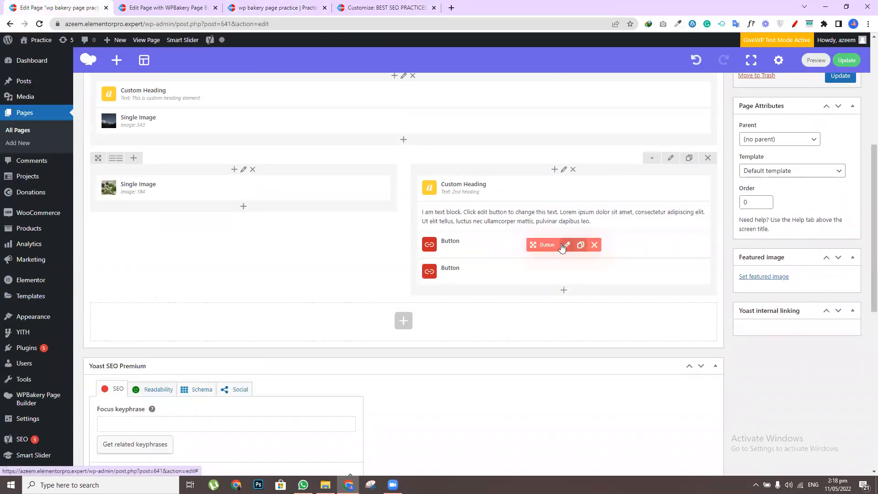
pyautogui.moveTo(593, 275)
pyautogui.click(594, 272)
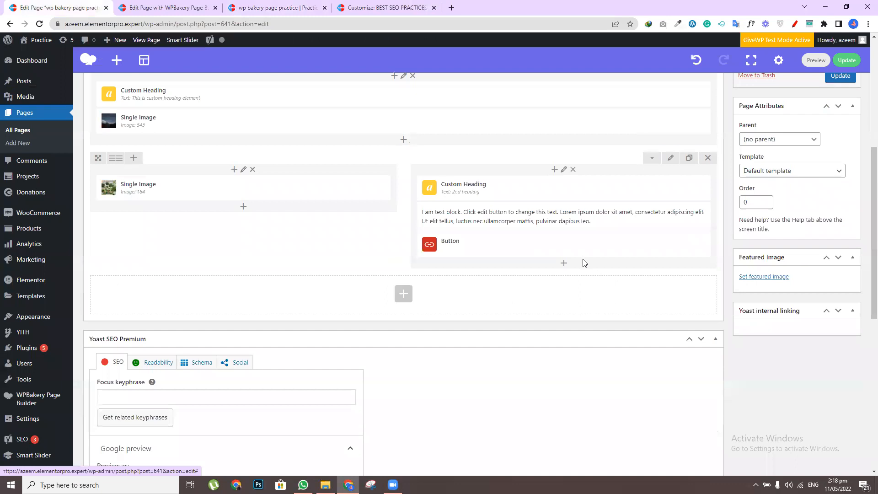
pyautogui.click(566, 246)
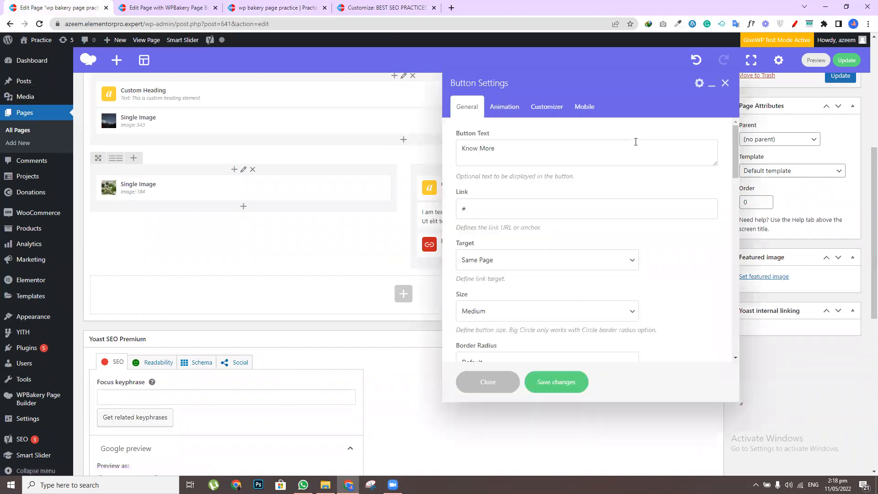
# Copy the extra class name mybtn from the button's general settings
pyautogui.moveTo(737, 168); pyautogui.dragTo(734, 353)
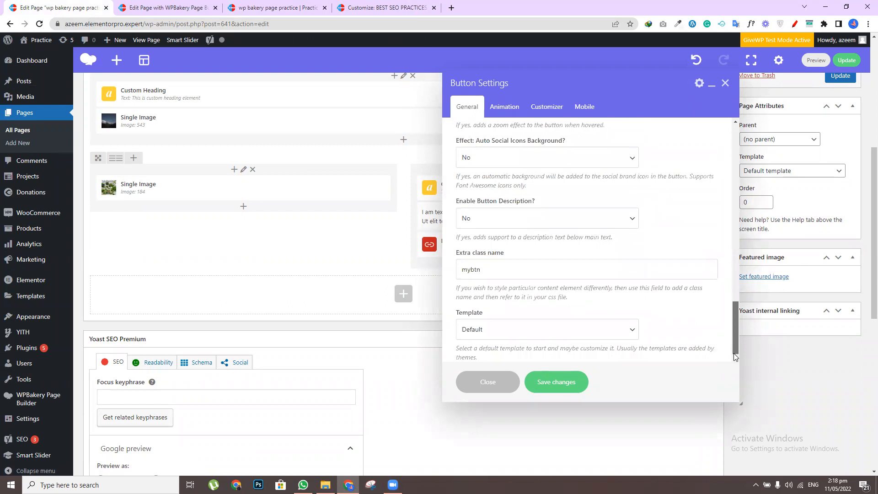
pyautogui.click(464, 270)
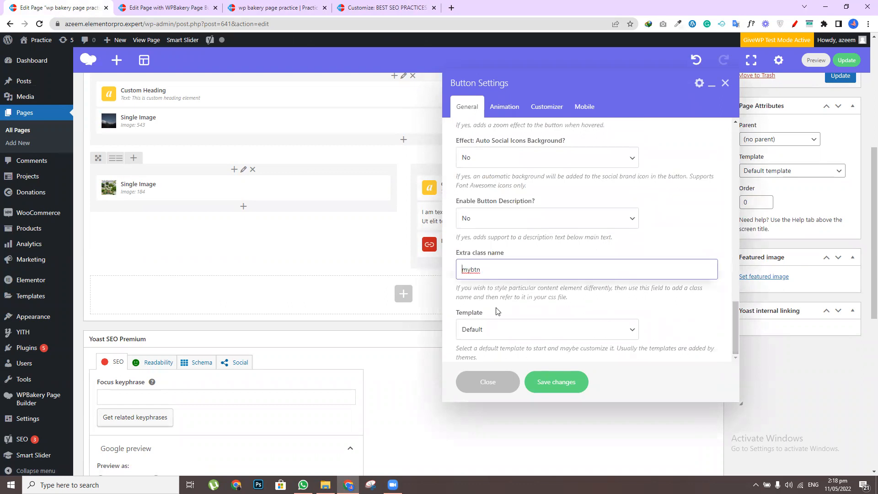
pyautogui.moveTo(495, 296); pyautogui.dragTo(596, 301)
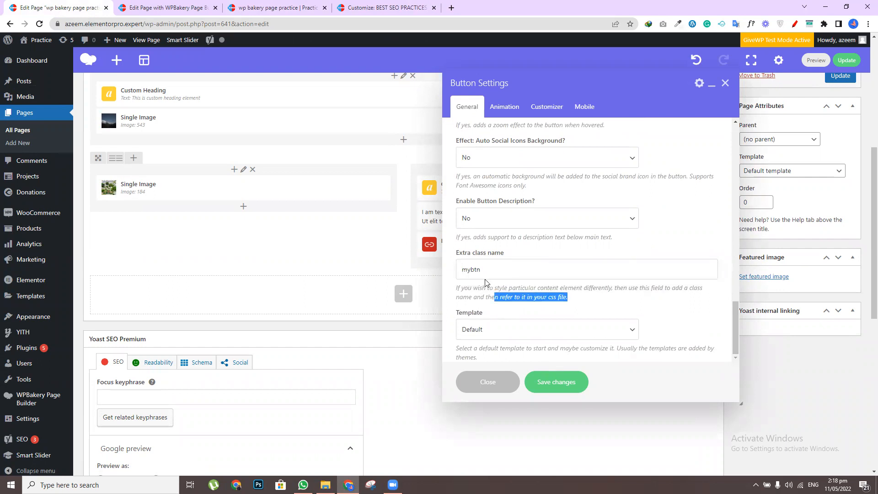
pyautogui.moveTo(484, 273); pyautogui.dragTo(455, 275)
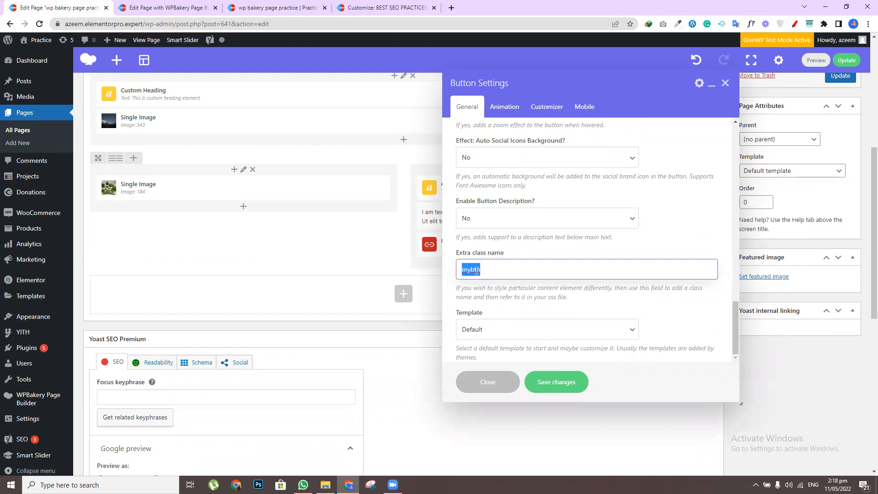
pyautogui.rightClick(477, 270)
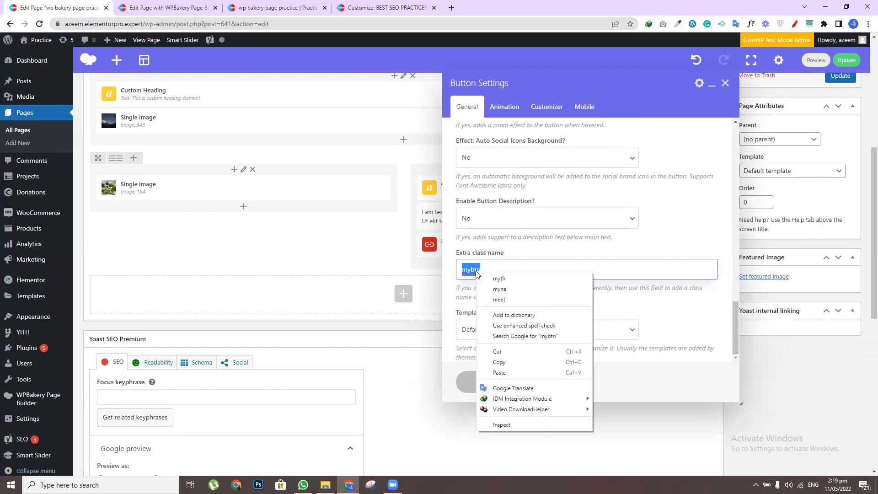
pyautogui.click(502, 363)
pyautogui.click(618, 336)
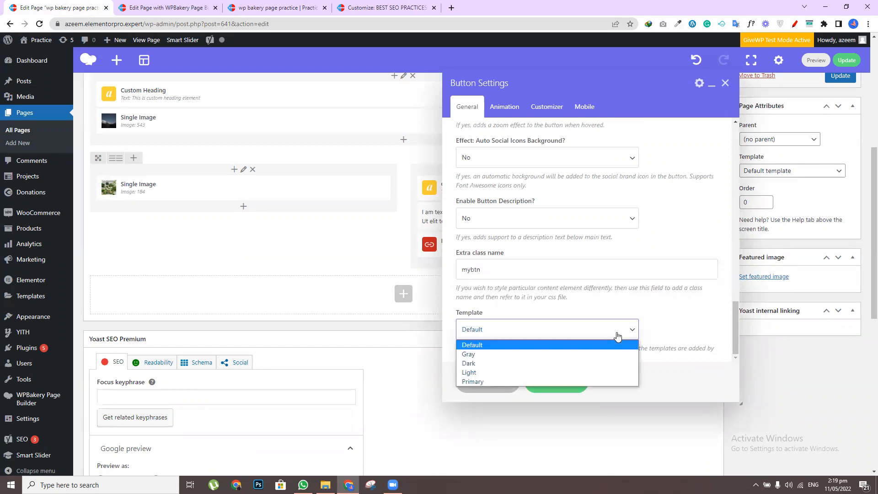
pyautogui.click(617, 336)
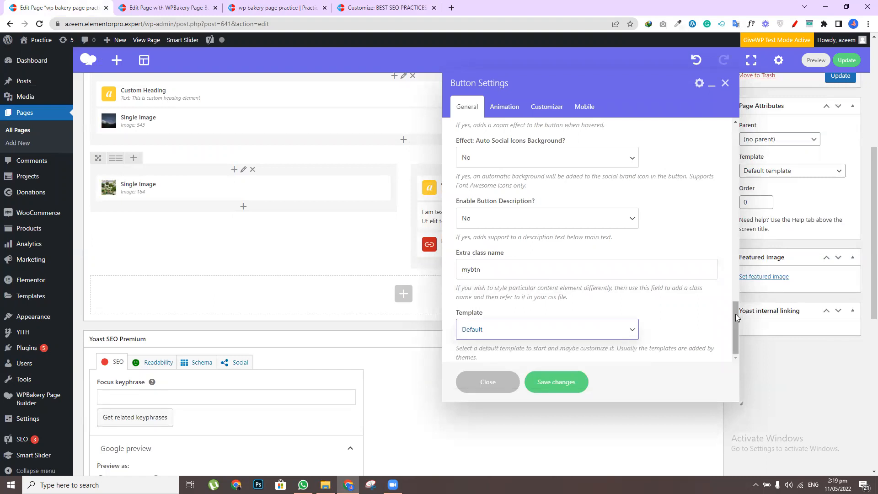
pyautogui.click(622, 336)
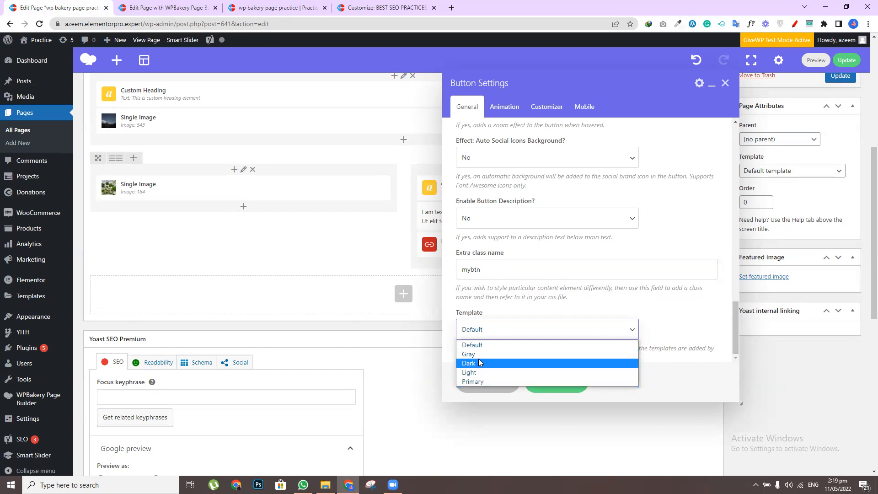
pyautogui.click(705, 321)
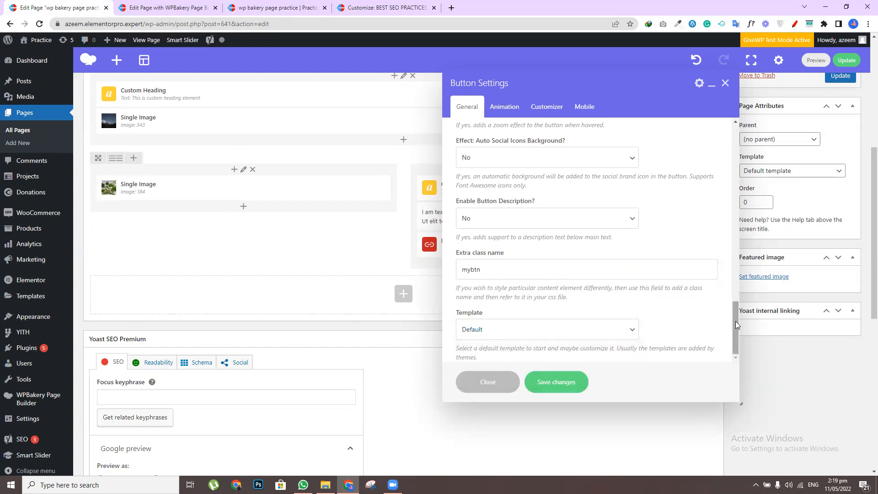
pyautogui.moveTo(736, 321); pyautogui.dragTo(735, 319)
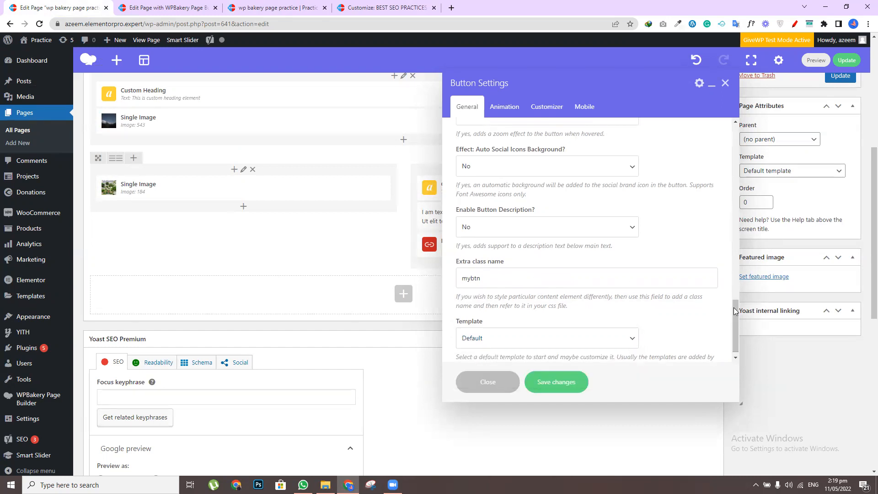
pyautogui.moveTo(735, 314); pyautogui.dragTo(735, 138)
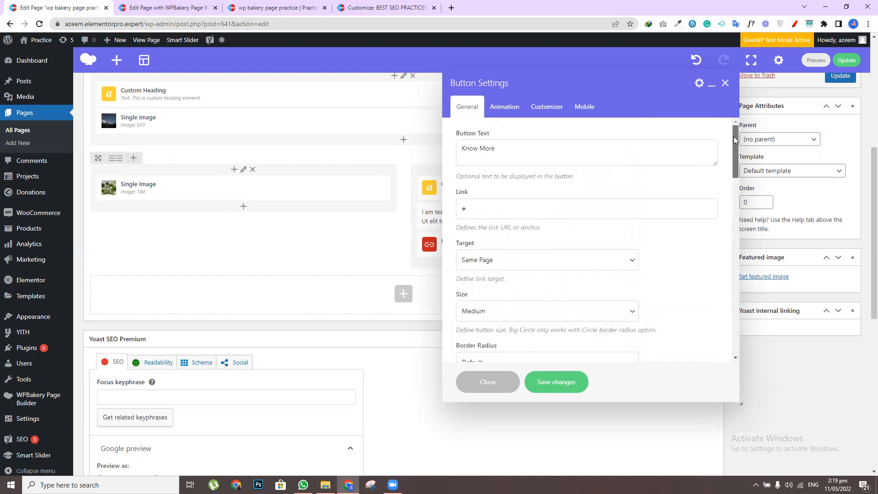
# Save the button settings, update the page and view the live practice page
pyautogui.click(558, 382)
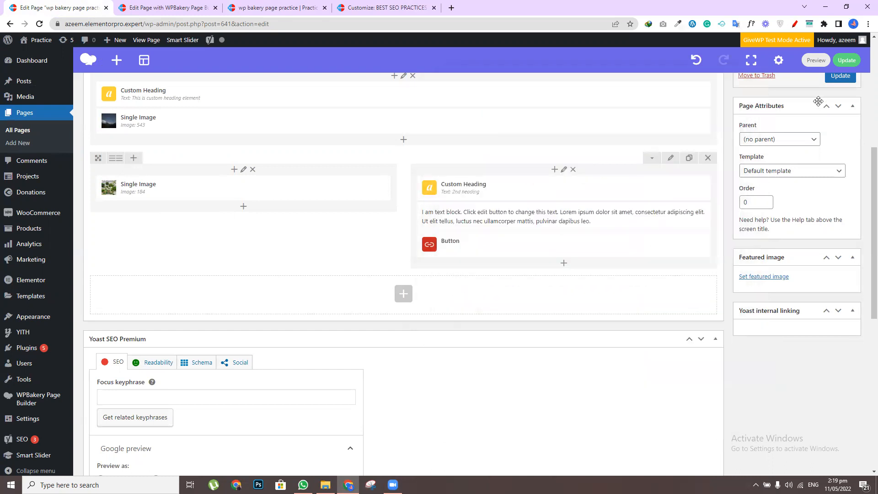
pyautogui.click(847, 60)
pyautogui.click(271, 7)
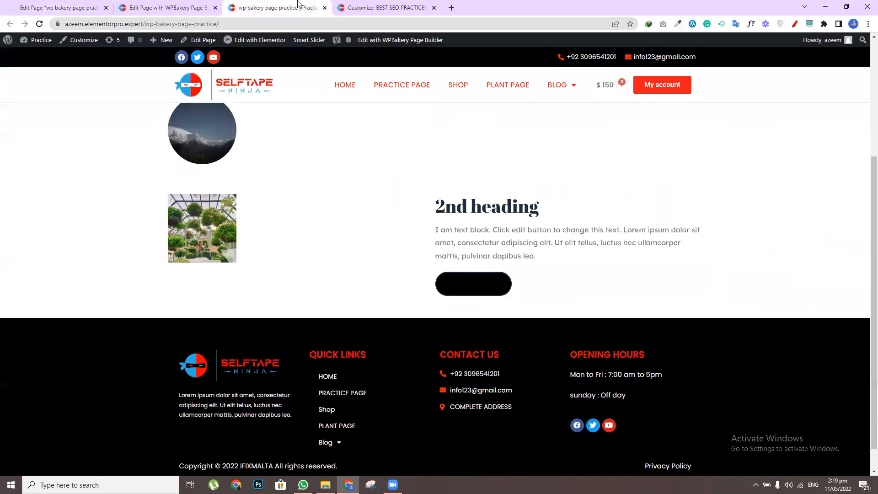
# Replace the selector in Additional CSS with the copied class name as .mybtn, publish it and reload the live practice page
pyautogui.click(403, 7)
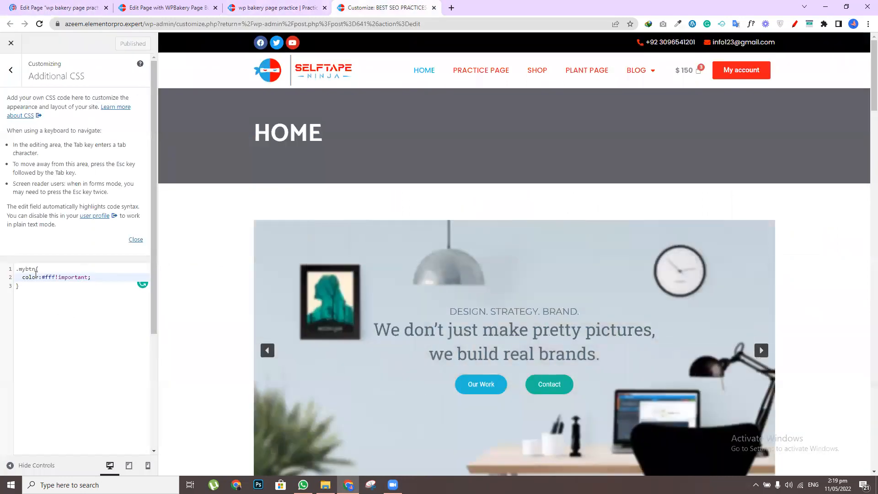
pyautogui.moveTo(35, 270); pyautogui.dragTo(13, 269)
pyautogui.hotkey('ctrl', 'v')
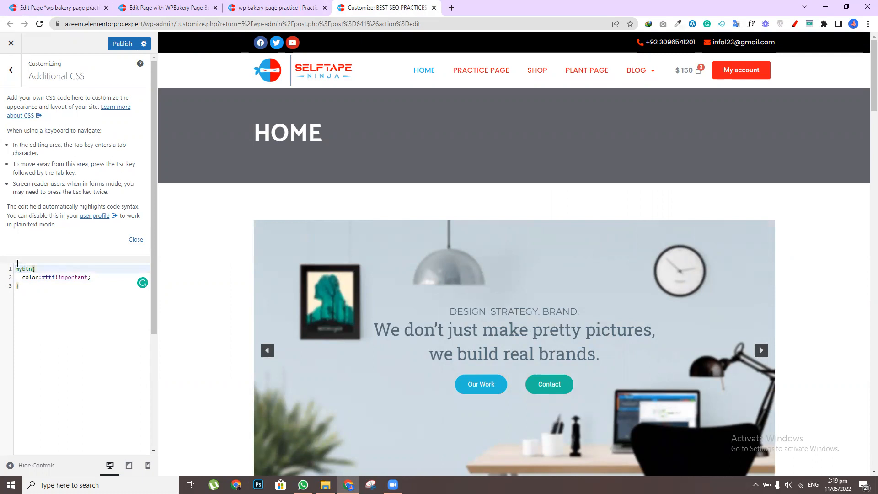
pyautogui.click(15, 269)
pyautogui.write('.')
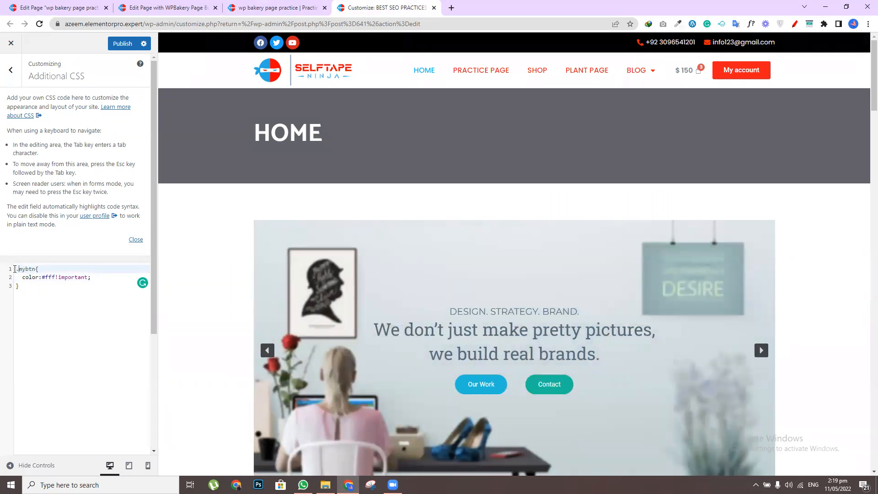
pyautogui.click(122, 44)
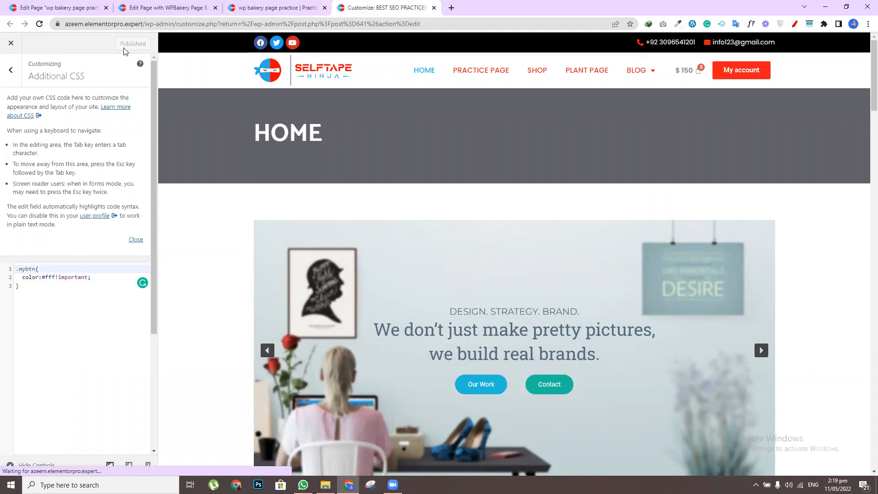
pyautogui.click(272, 8)
pyautogui.click(40, 24)
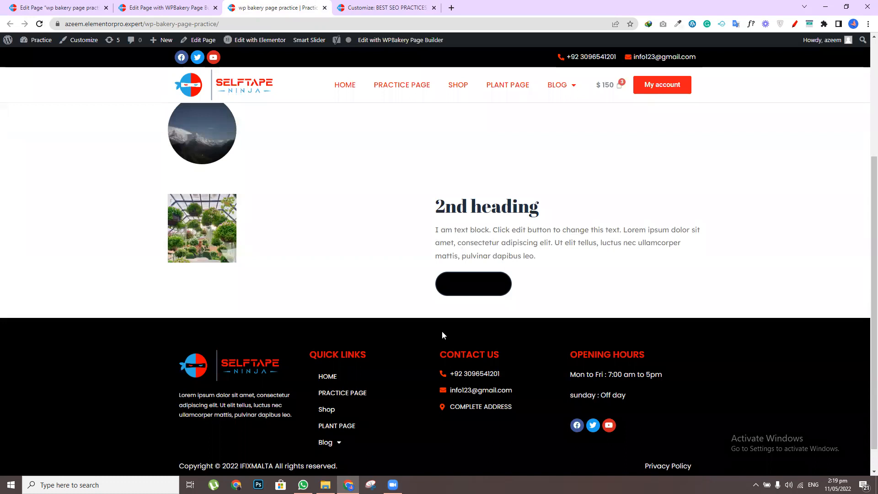
# Return to the page editor and go to the row holding the 2nd heading, text block and button
pyautogui.click(341, 5)
pyautogui.click(41, 6)
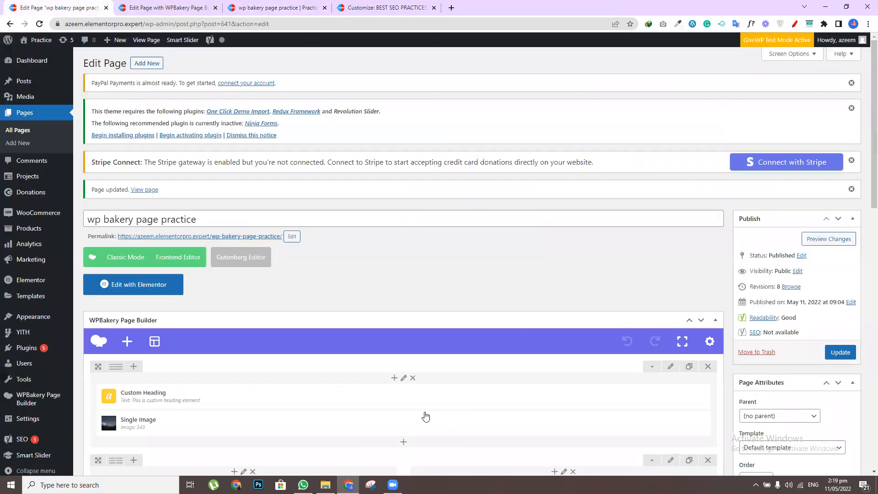
pyautogui.scroll(-8, 426, 416)
pyautogui.scroll(2, 601, 218)
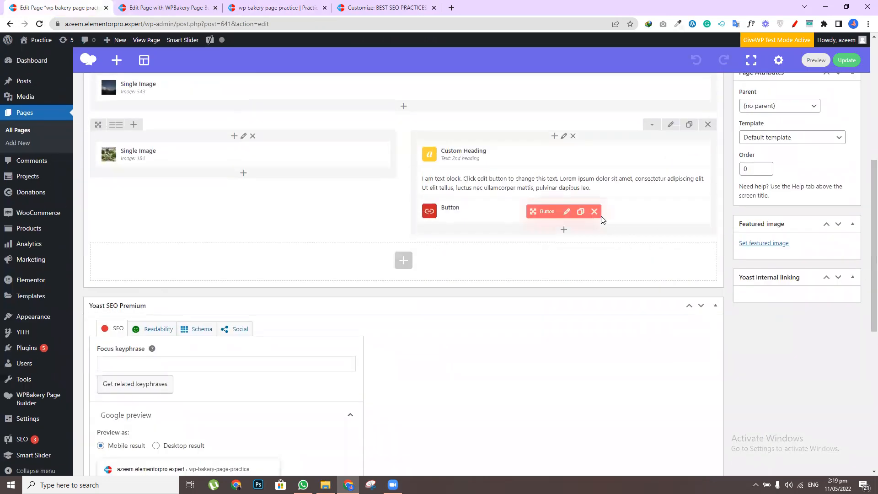
# Clear the button's extra class name, set its template to Dark, then save and close its settings
pyautogui.click(566, 211)
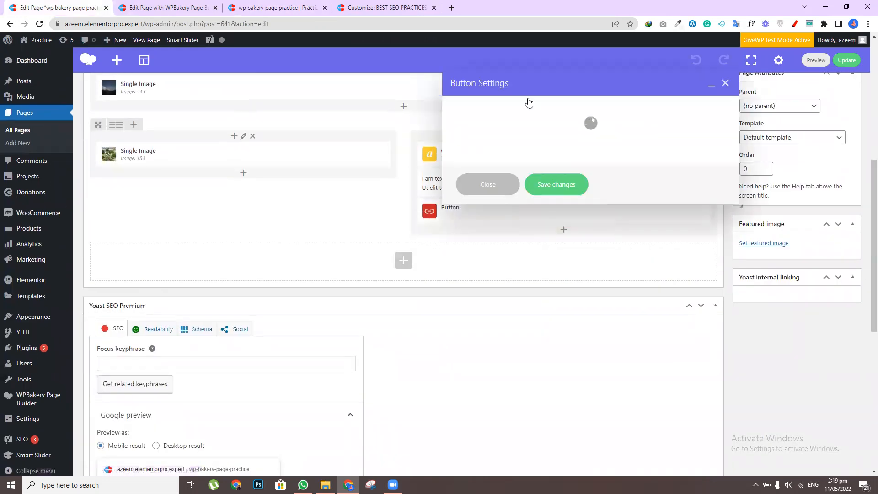
pyautogui.scroll(-5, 731, 241)
pyautogui.scroll(-15, 730, 242)
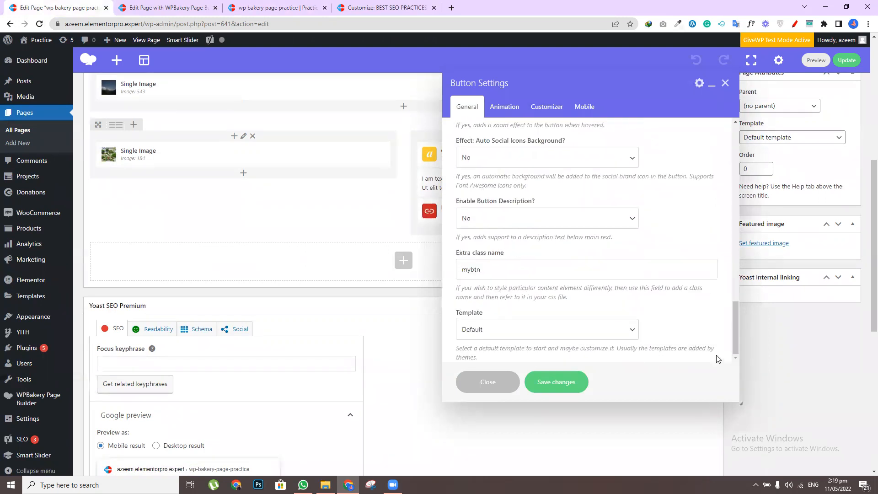
pyautogui.moveTo(485, 268); pyautogui.dragTo(433, 273)
pyautogui.press('BackSpace')
pyautogui.click(673, 317)
pyautogui.click(602, 336)
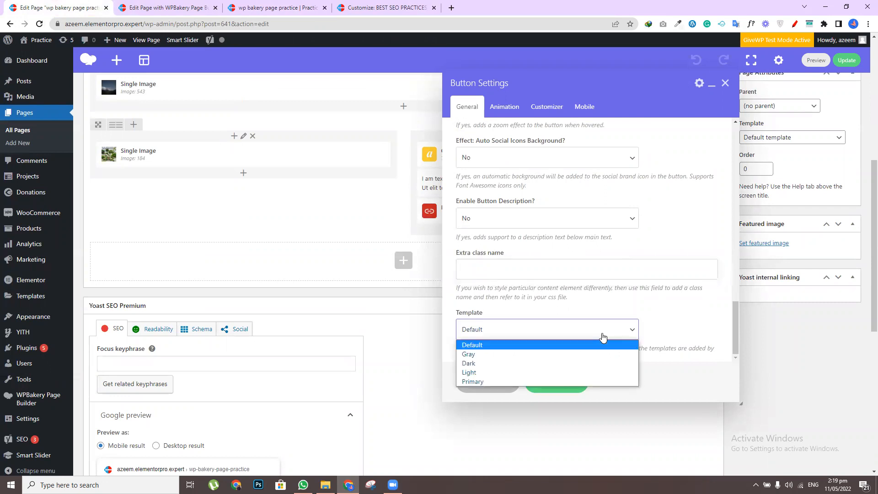
pyautogui.click(510, 365)
pyautogui.click(551, 387)
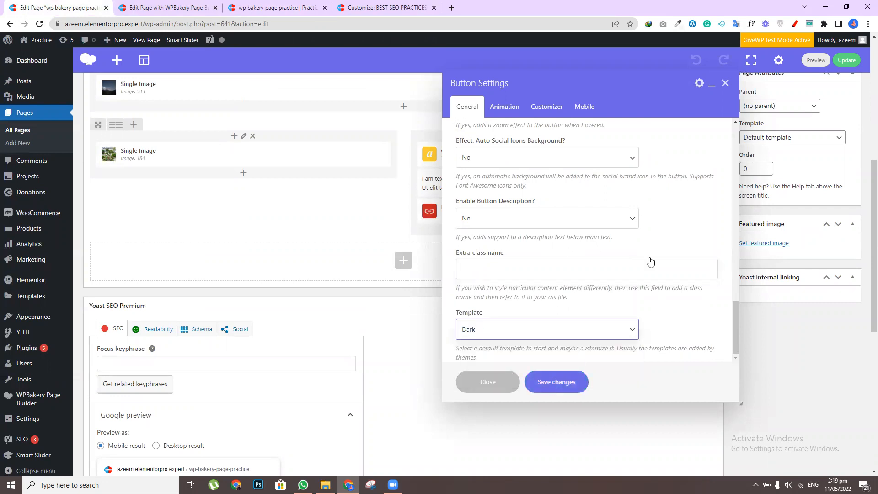
pyautogui.click(725, 83)
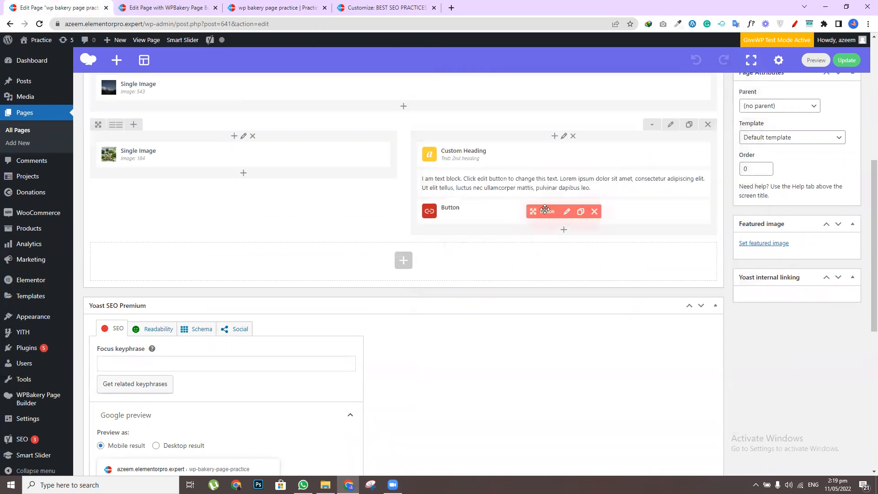
# Delete the button below the text block and add a new red link-icon Button element in its place
pyautogui.click(594, 212)
pyautogui.click(565, 203)
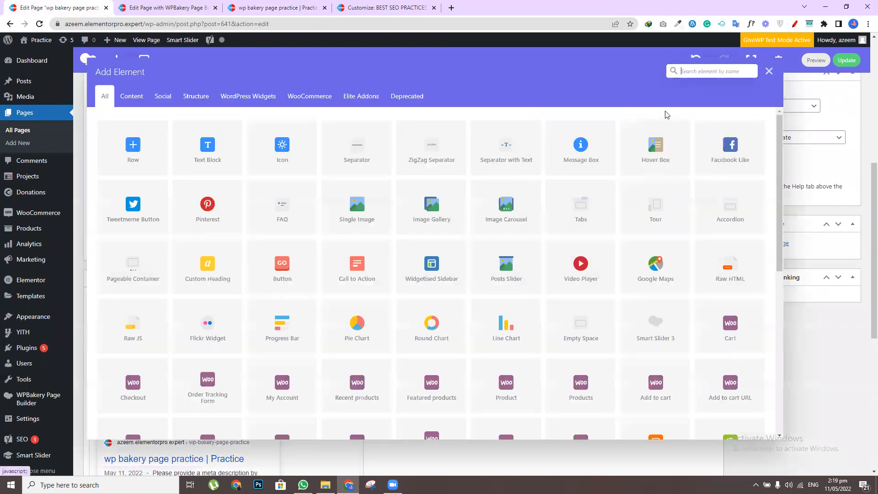
pyautogui.click(693, 72)
pyautogui.write('butt')
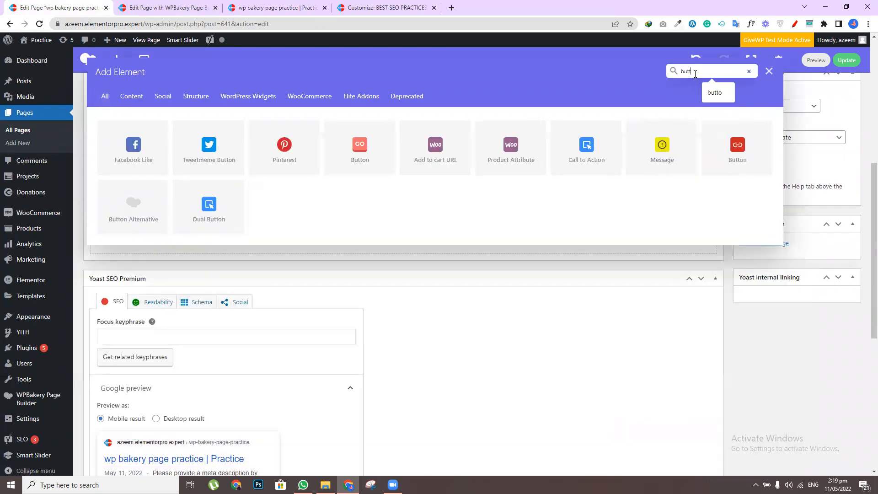
pyautogui.click(681, 137)
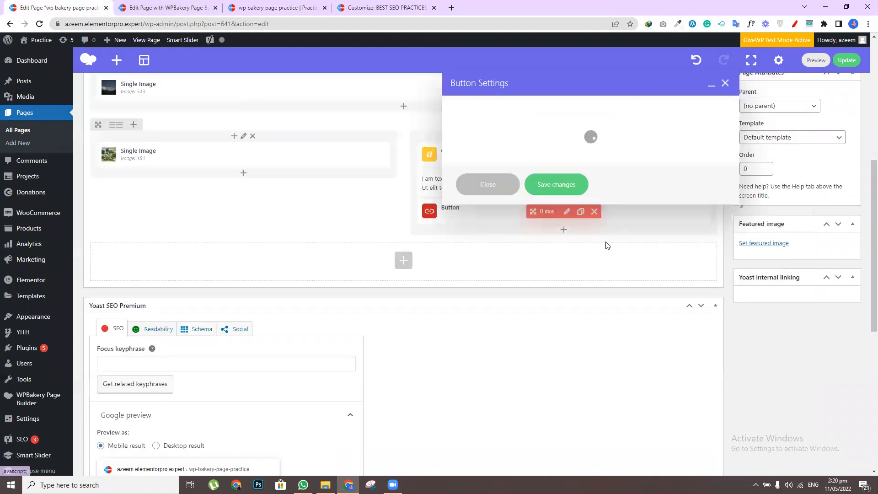
pyautogui.click(515, 155)
pyautogui.write('More')
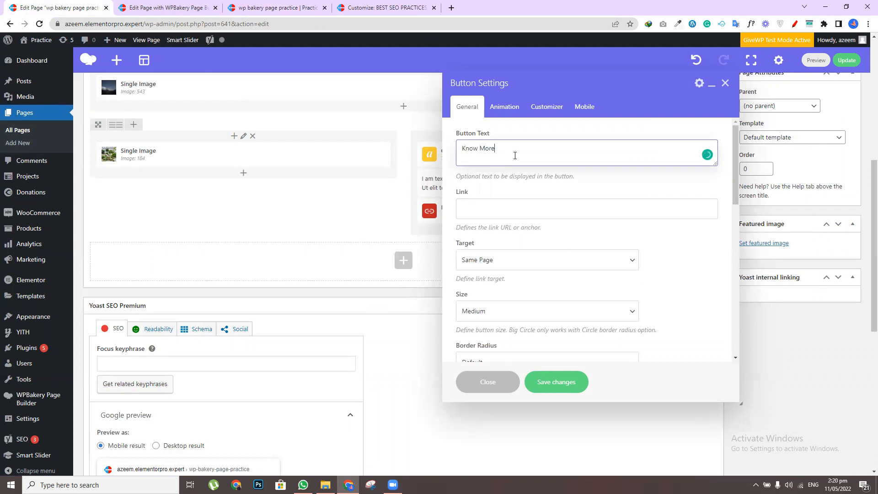
pyautogui.click(505, 206)
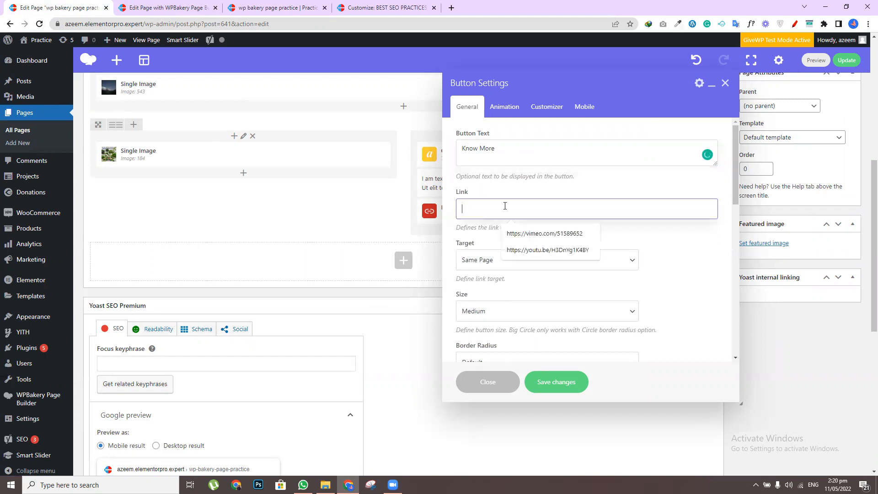
pyautogui.click(540, 233)
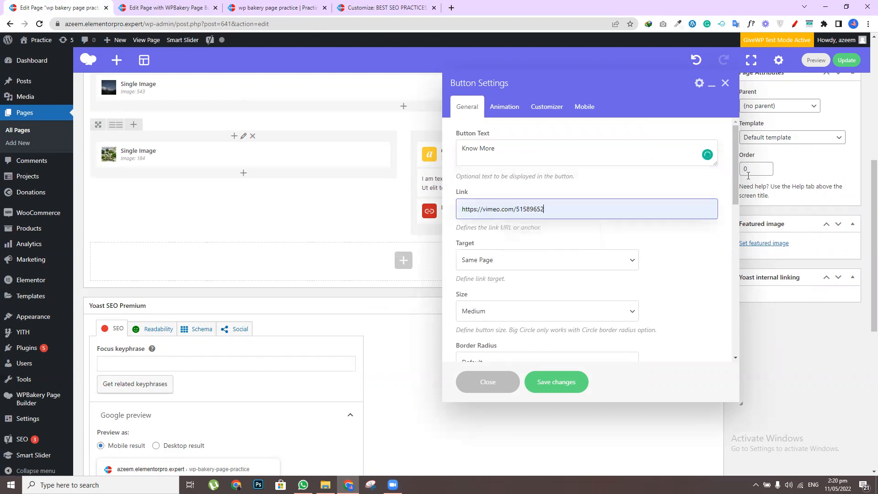
pyautogui.moveTo(736, 179); pyautogui.dragTo(735, 330)
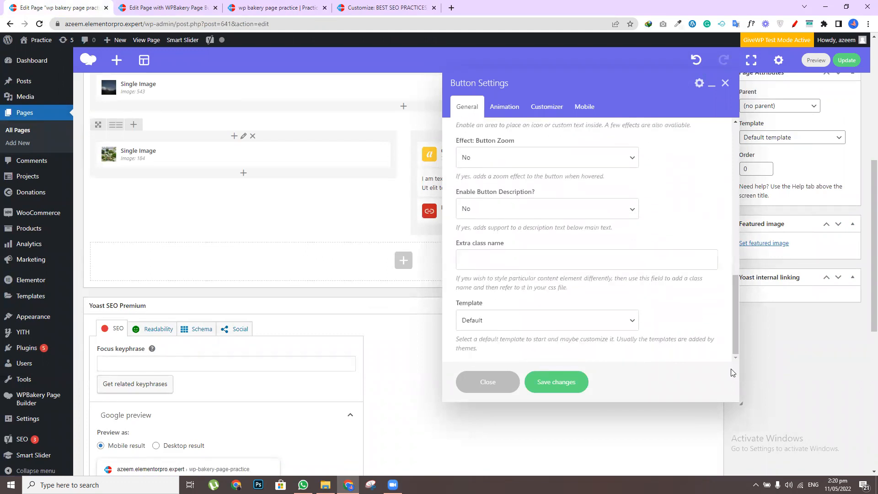
pyautogui.click(556, 381)
# Update the page and reload the live practice page
pyautogui.click(845, 60)
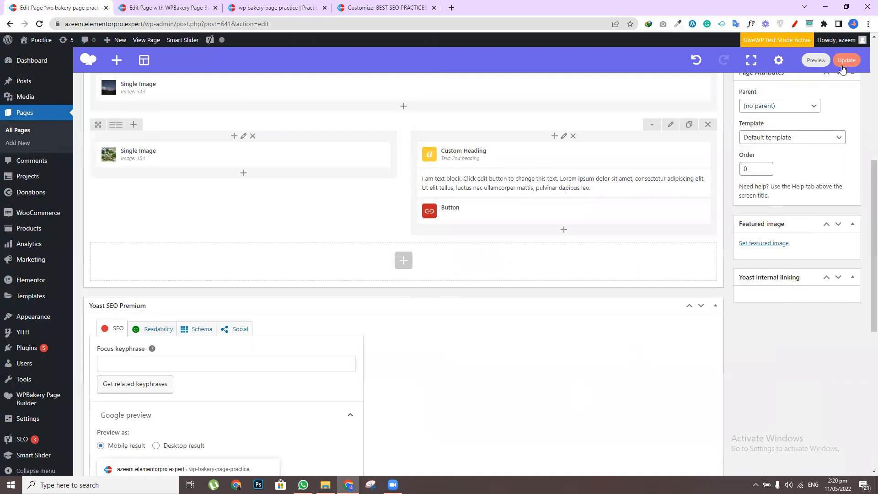
pyautogui.click(164, 7)
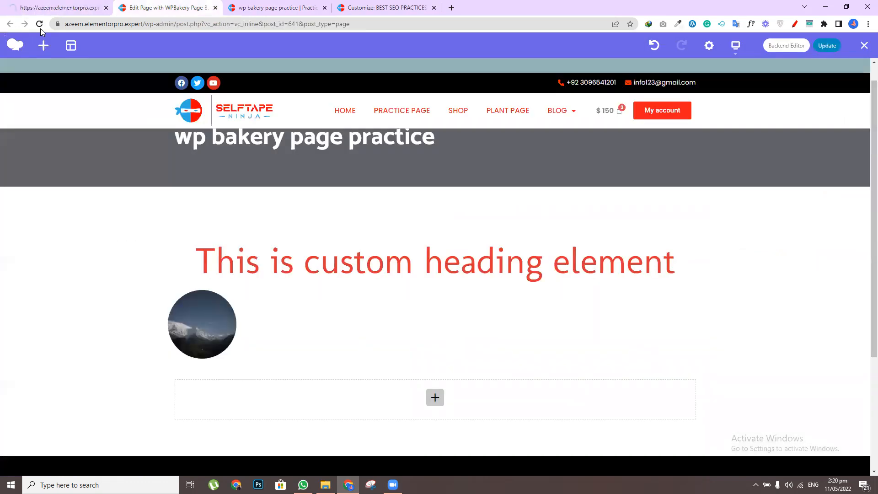
pyautogui.click(310, 6)
pyautogui.click(197, 7)
pyautogui.click(280, 6)
pyautogui.click(40, 24)
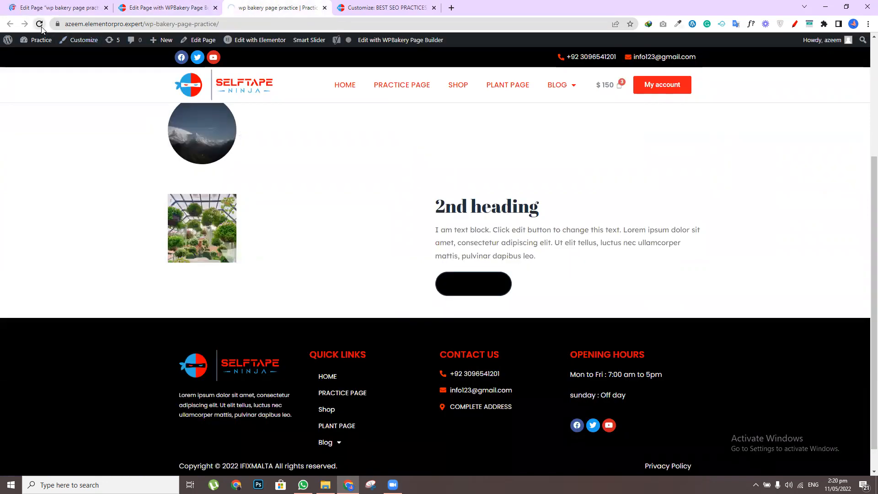